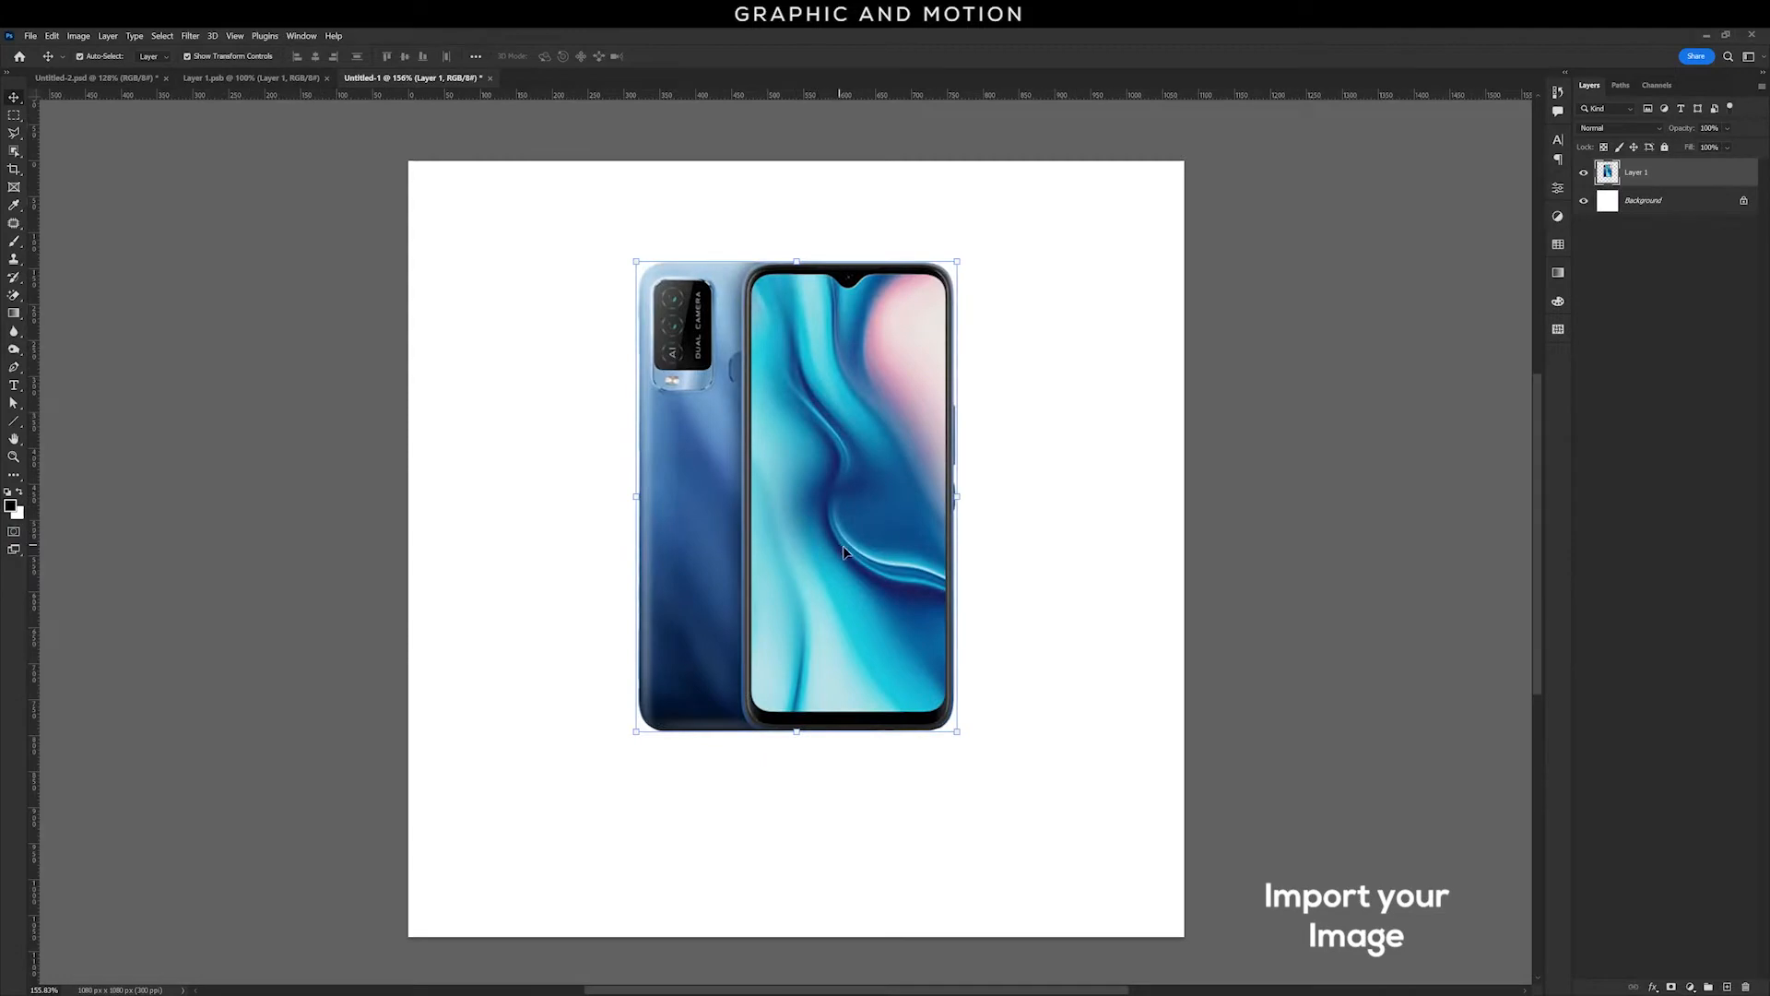
# Step: Scale down the imported phone image and reposition it near the middle of the canvas
pyautogui.moveTo(809, 524); pyautogui.dragTo(824, 552)
pyautogui.moveTo(968, 287); pyautogui.dragTo(936, 347)
pyautogui.moveTo(853, 595); pyautogui.dragTo(854, 585)
pyautogui.press('Return')
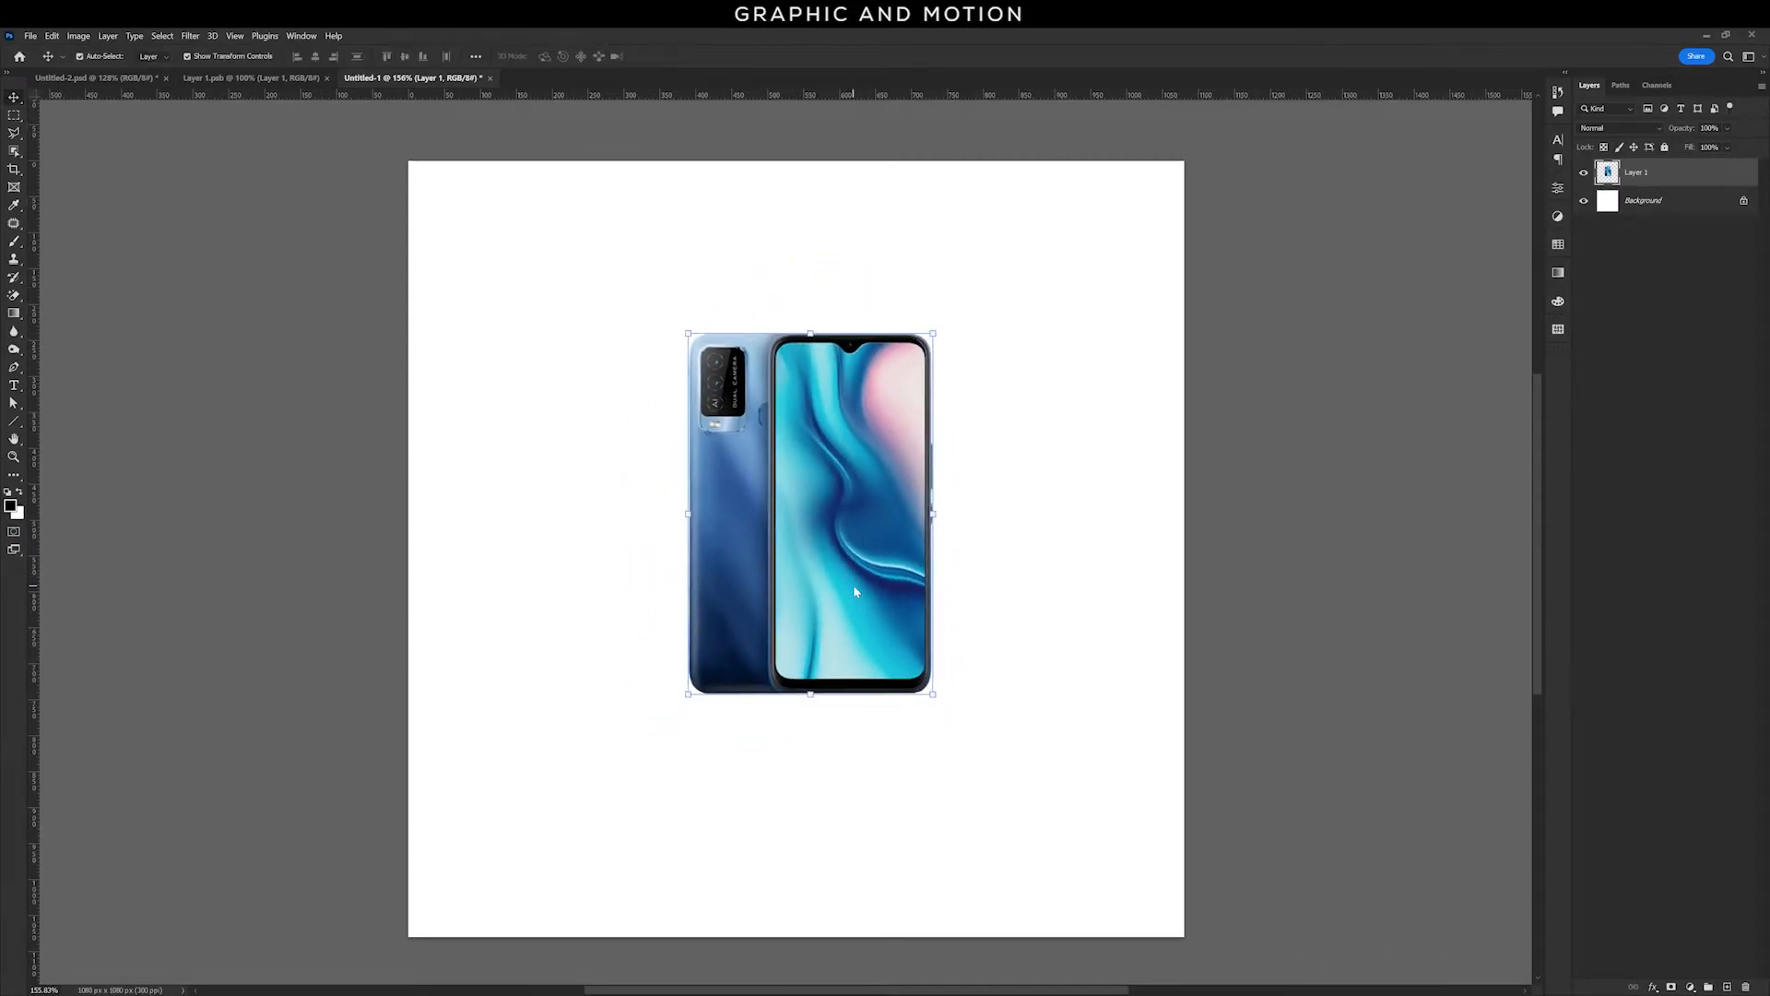
# Step: Add a gradient fill layer directly above the Background, based on the Foreground to Background preset
pyautogui.click(1612, 261)
pyautogui.click(1670, 204)
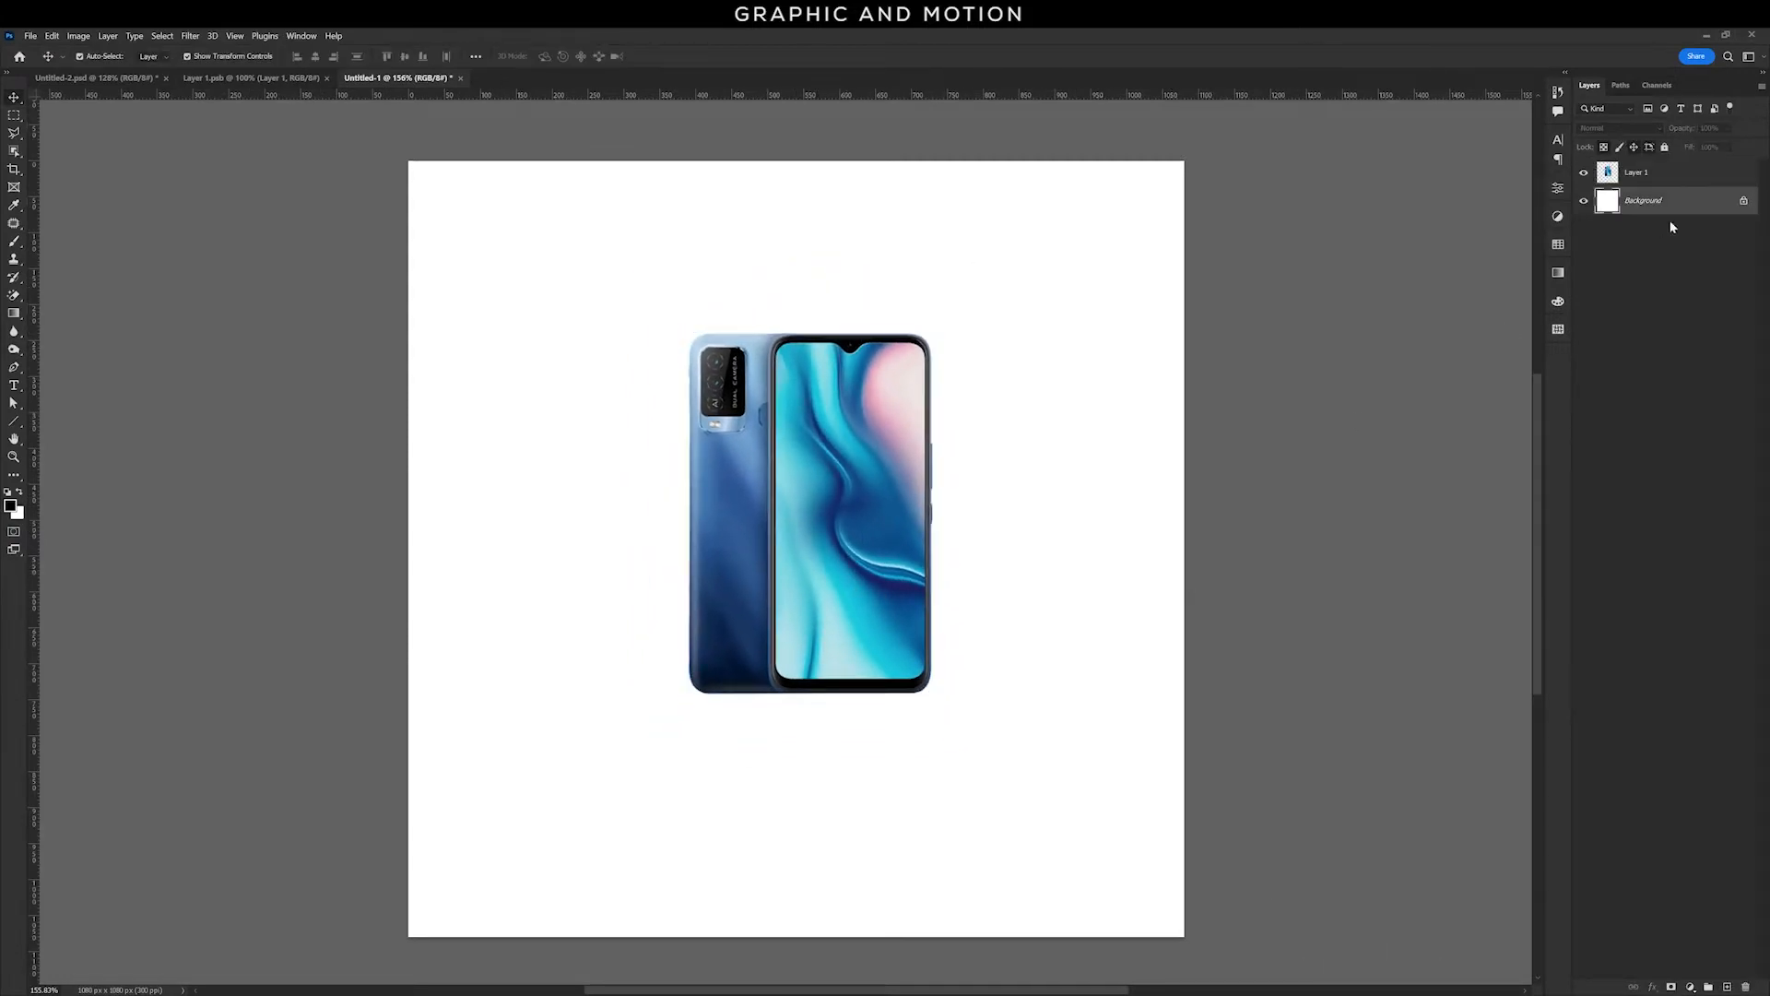
pyautogui.click(1692, 989)
pyautogui.click(1678, 754)
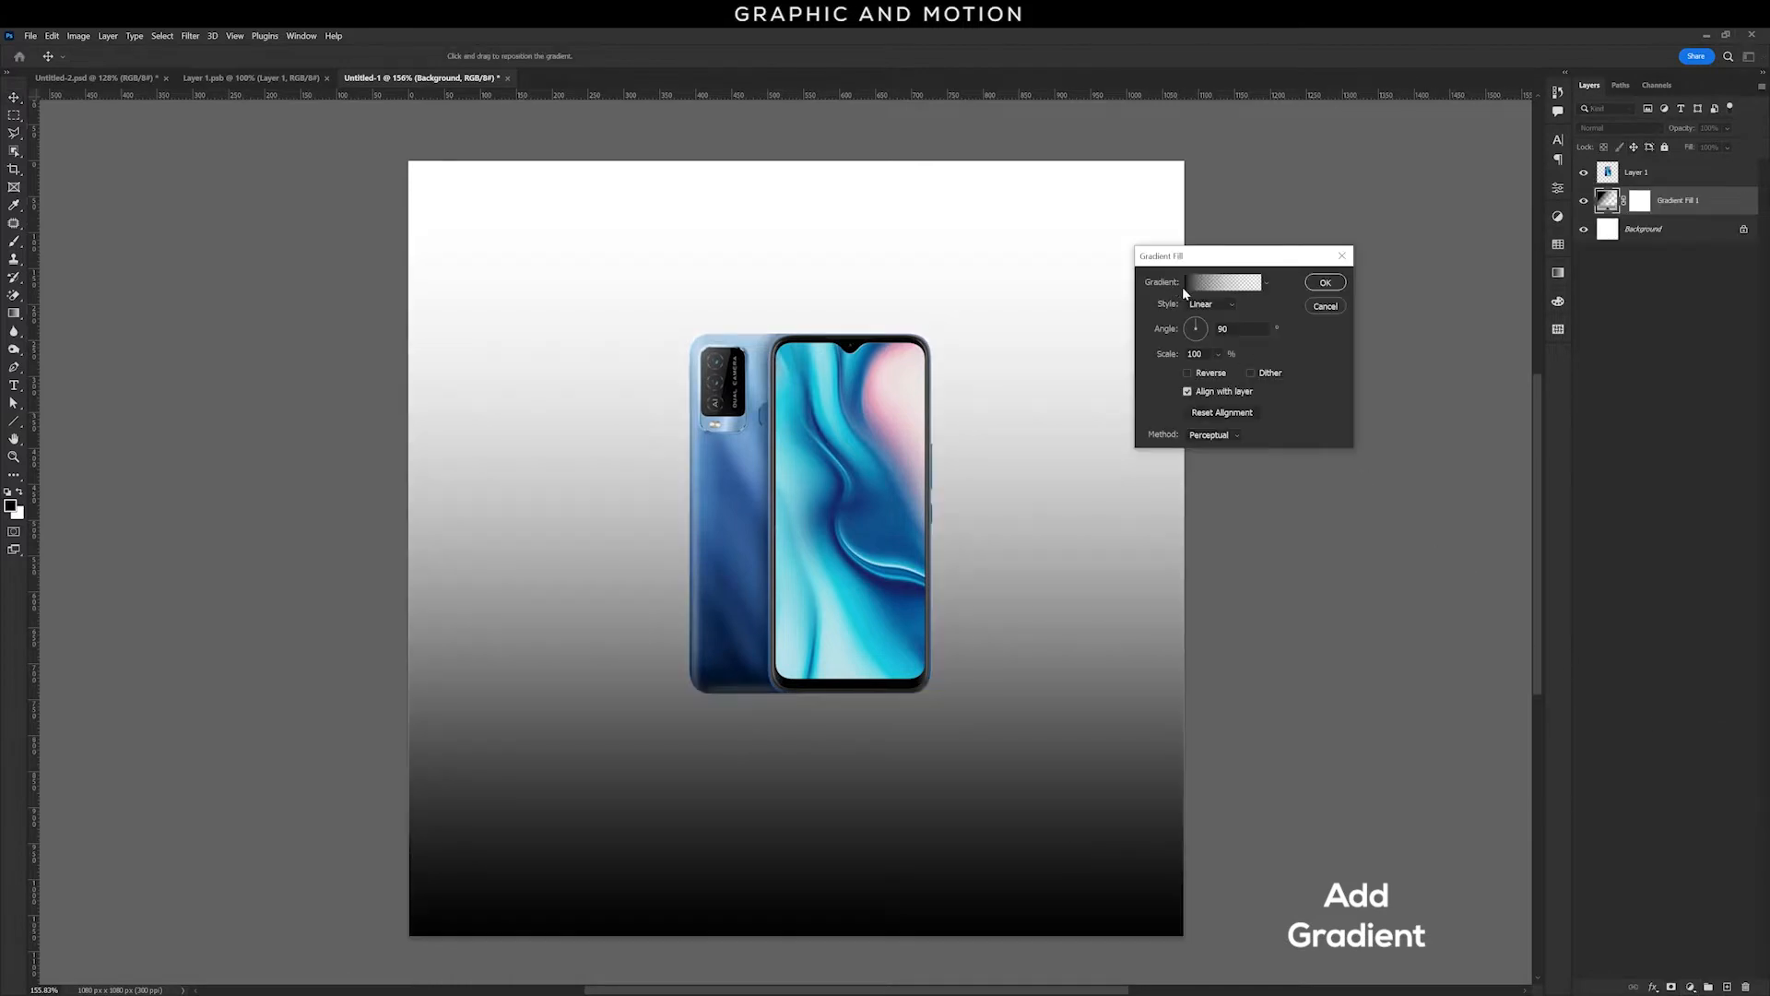
pyautogui.click(1187, 285)
pyautogui.click(1204, 265)
pyautogui.click(1218, 284)
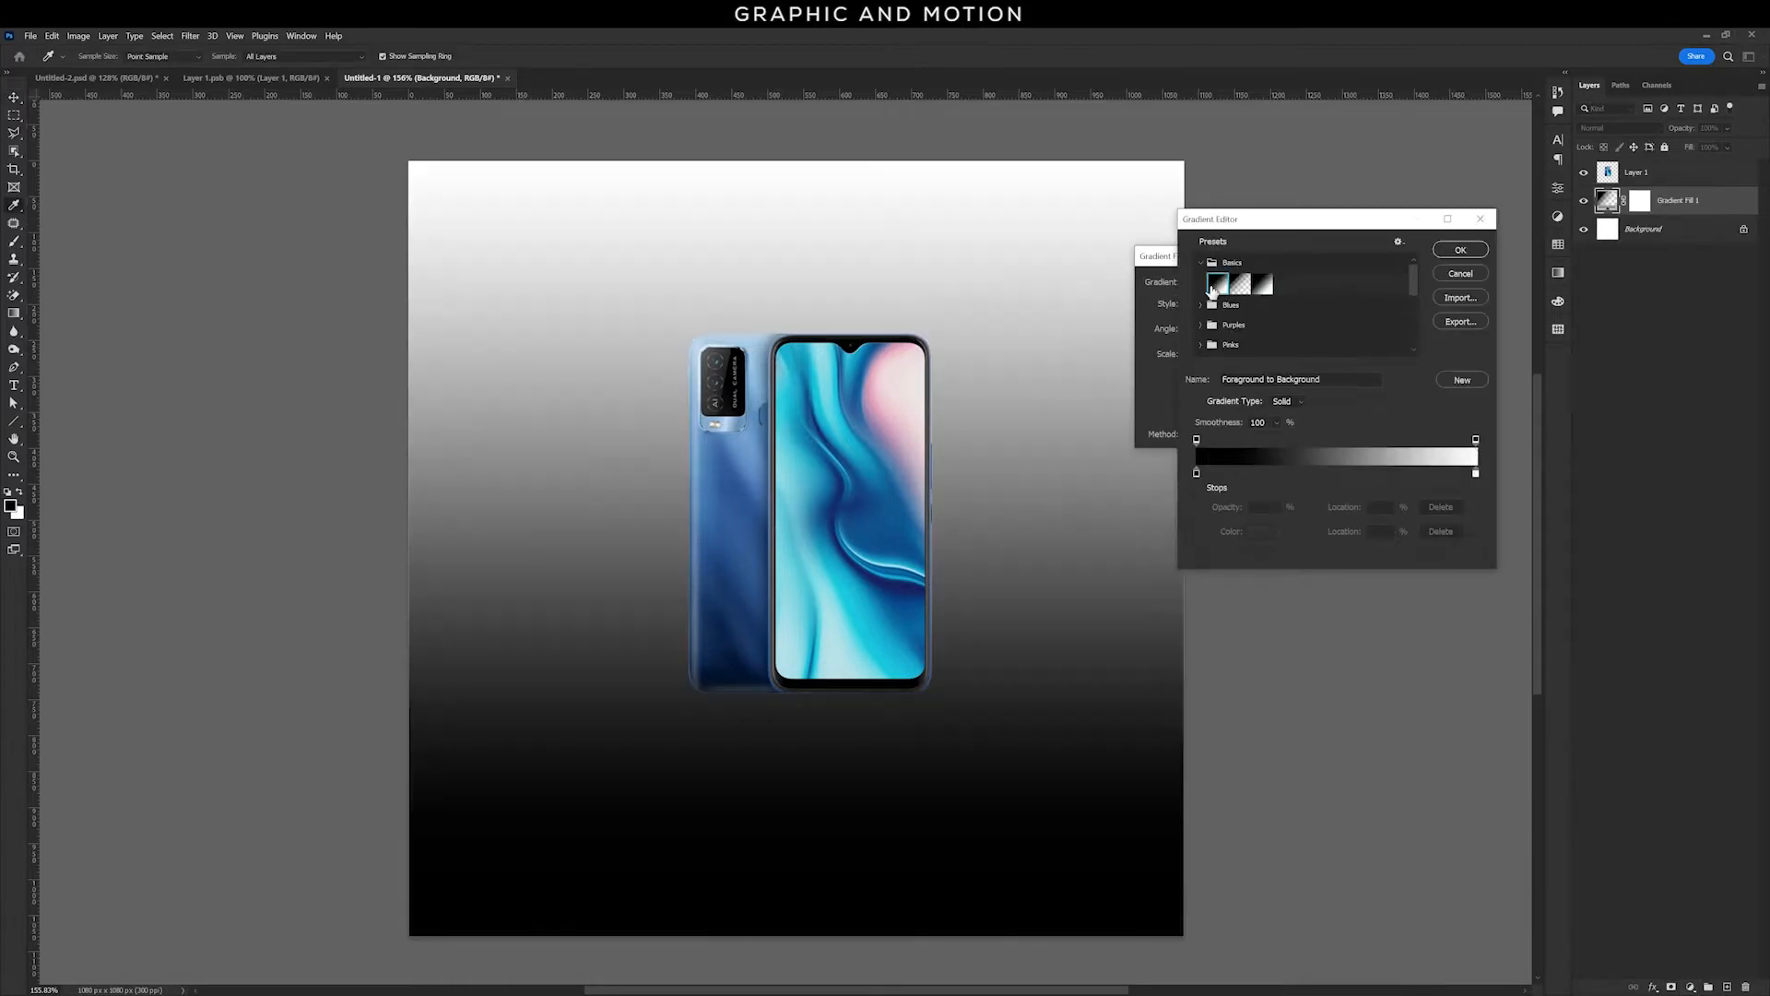
# Step: Recolour the gradient from dark blue to cyan by sampling both stop colours from the phone's wallpaper, and apply the fill
pyautogui.doubleClick(1197, 475)
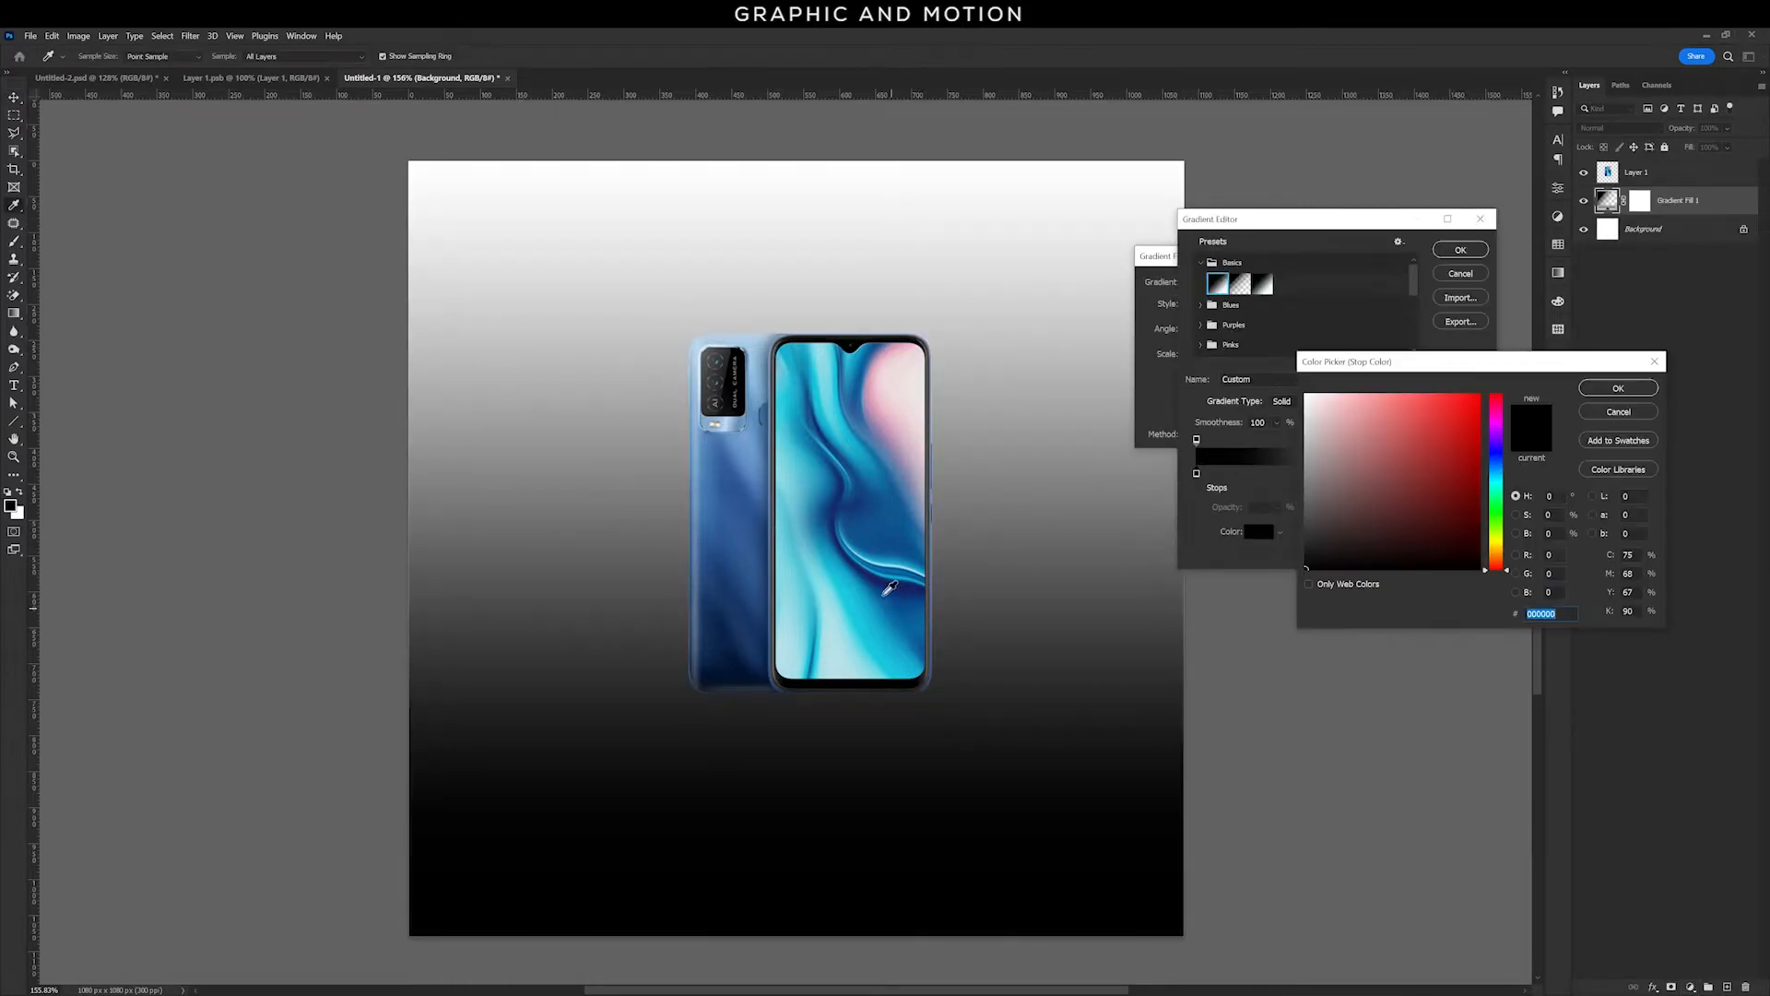
pyautogui.click(876, 594)
pyautogui.click(1588, 391)
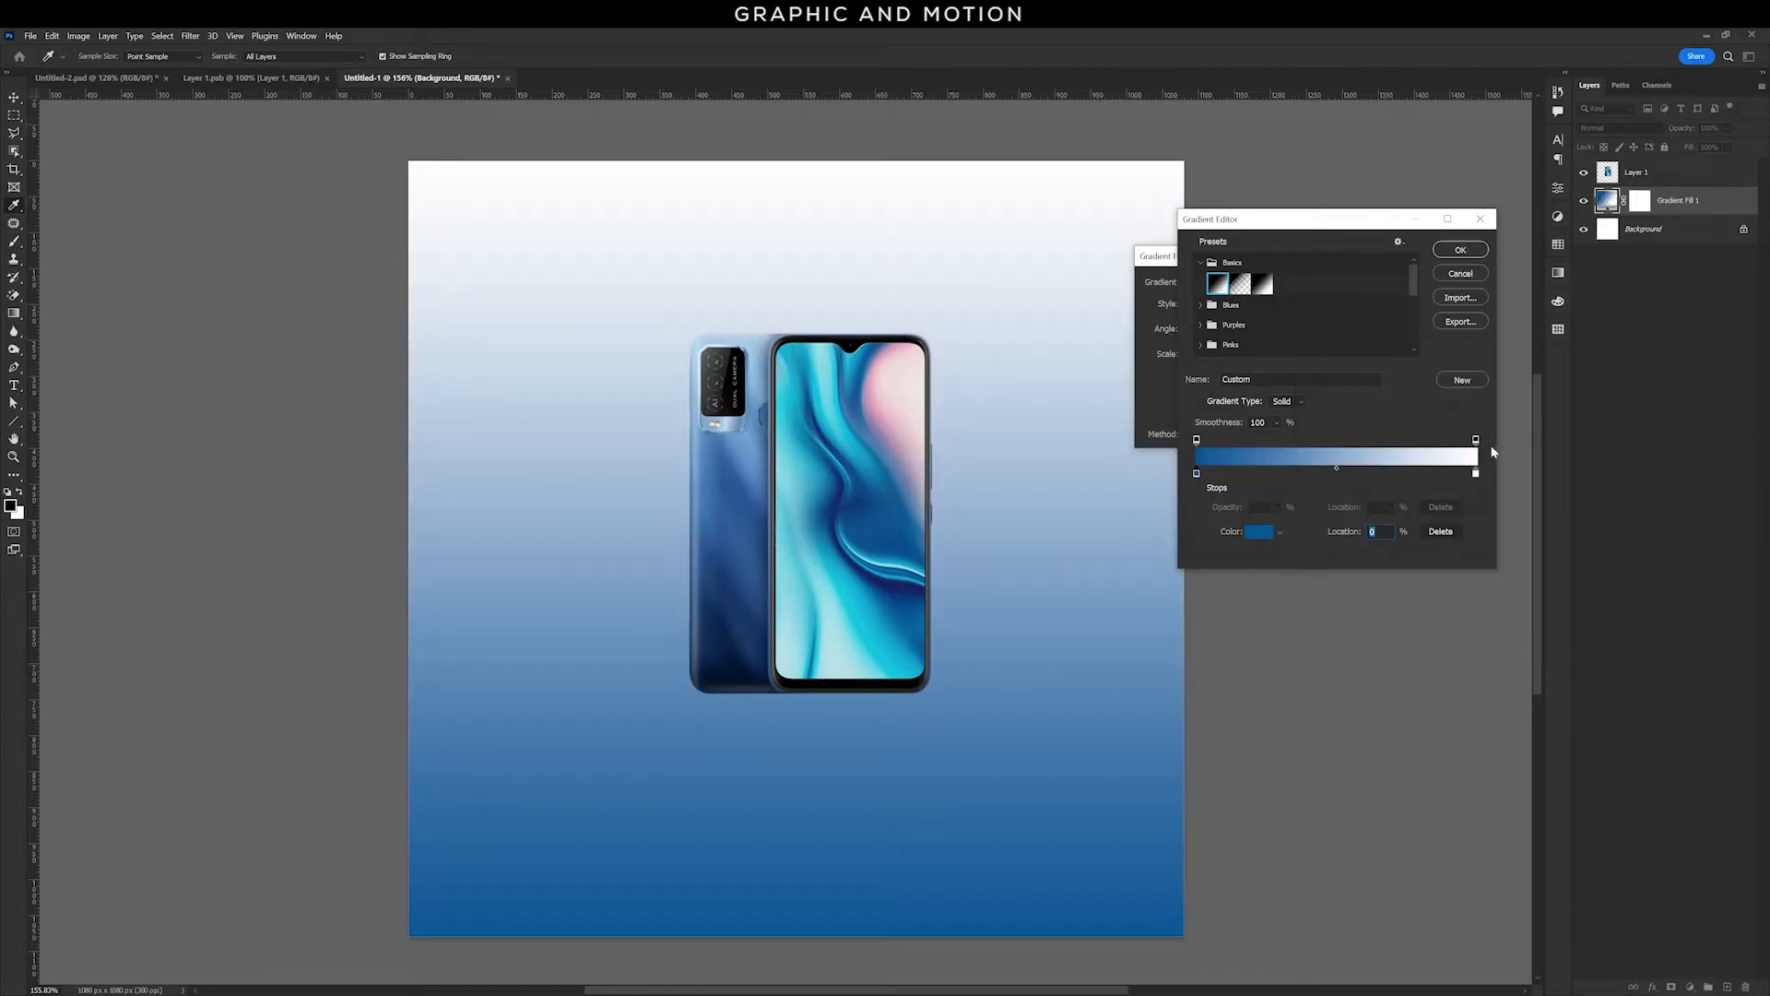
pyautogui.doubleClick(1475, 473)
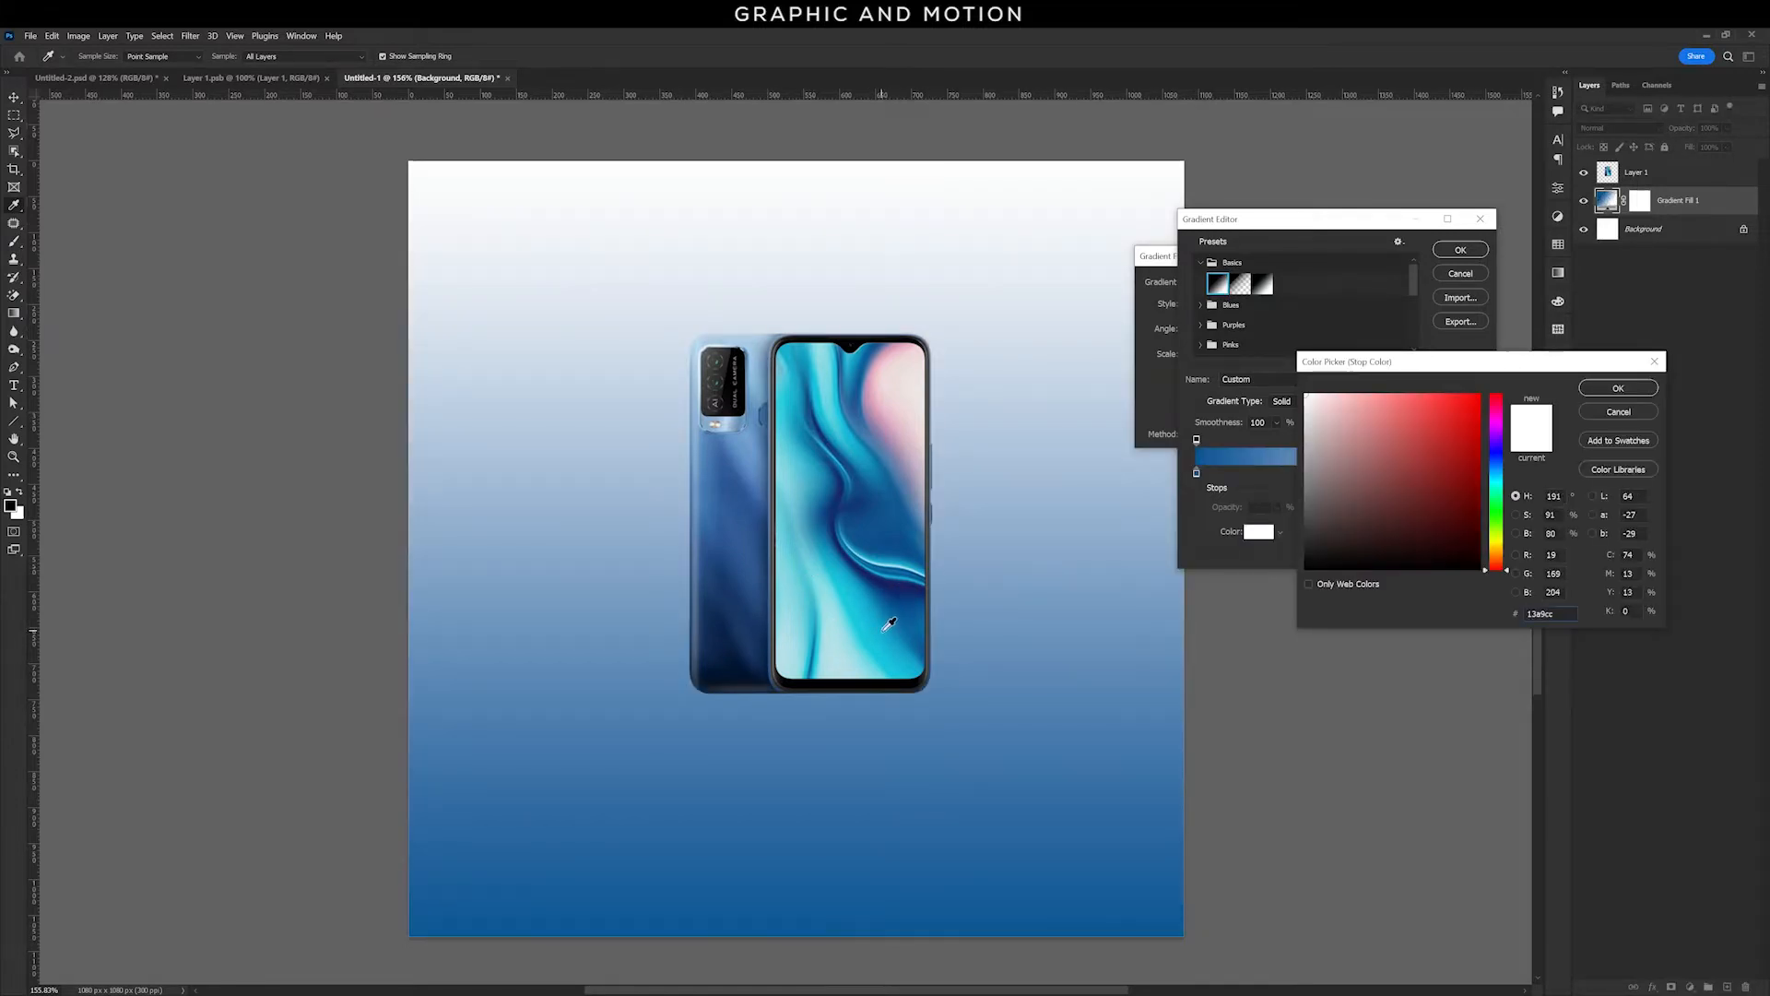
pyautogui.click(889, 625)
pyautogui.click(1615, 388)
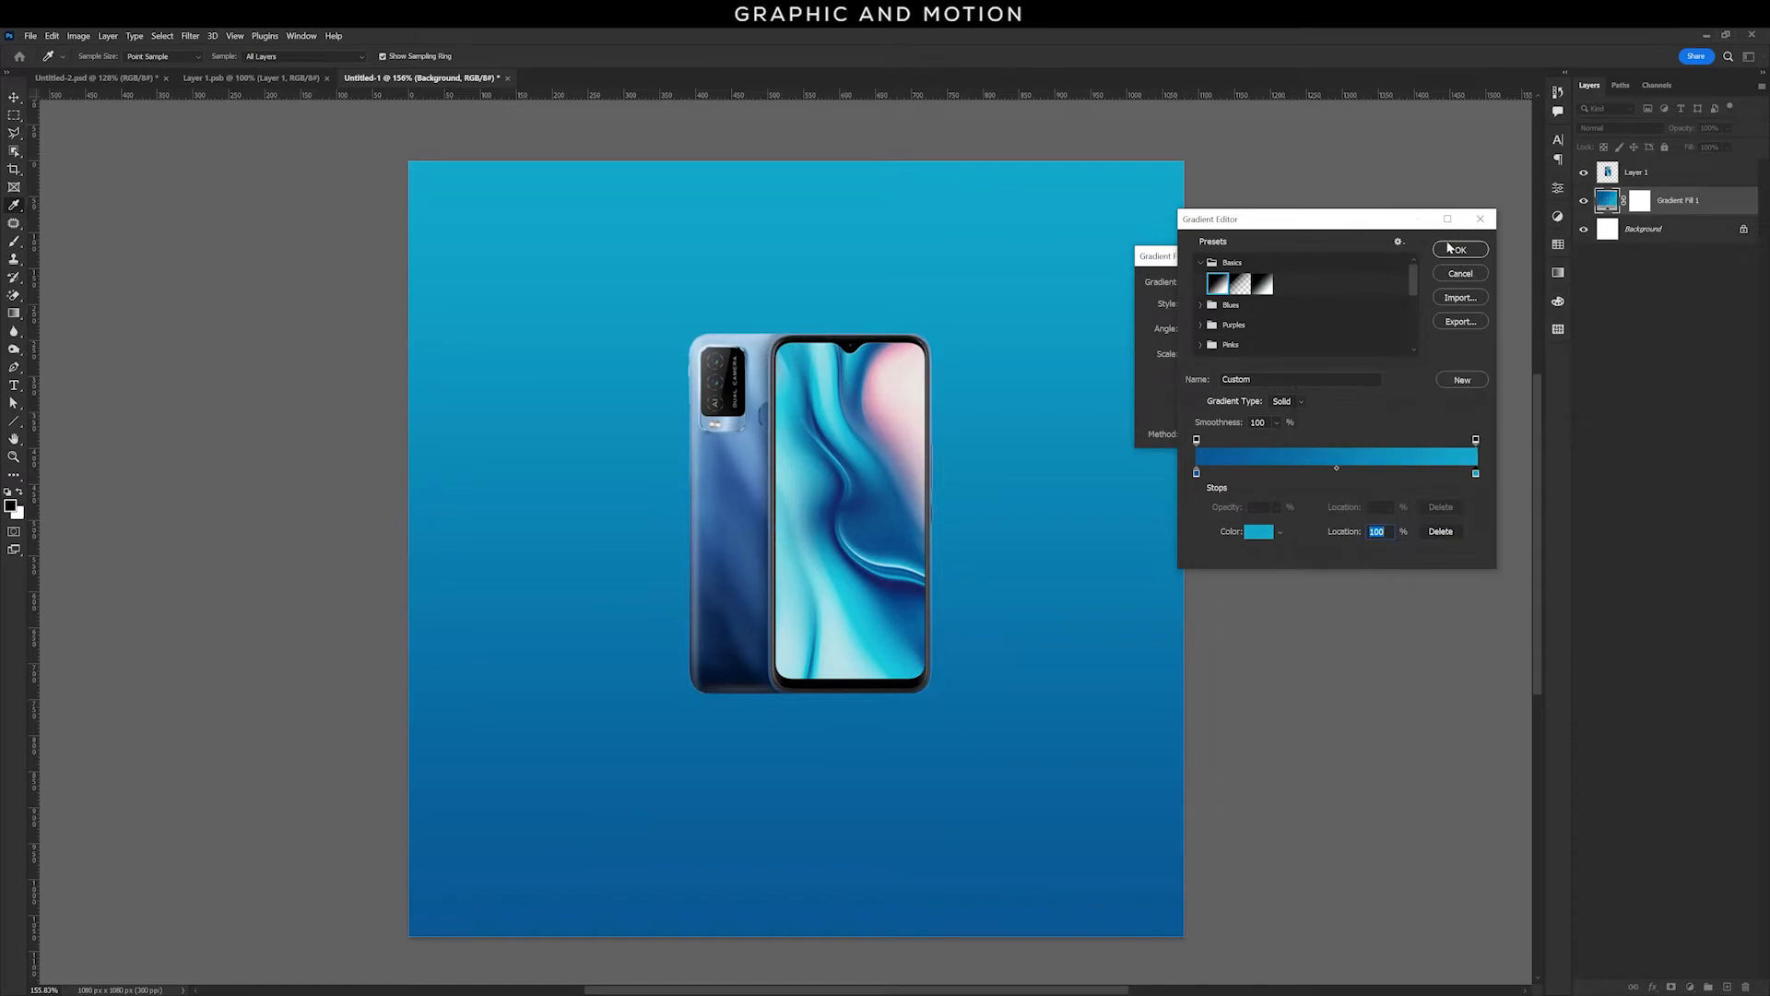
pyautogui.click(1461, 250)
pyautogui.click(1334, 287)
pyautogui.click(1371, 530)
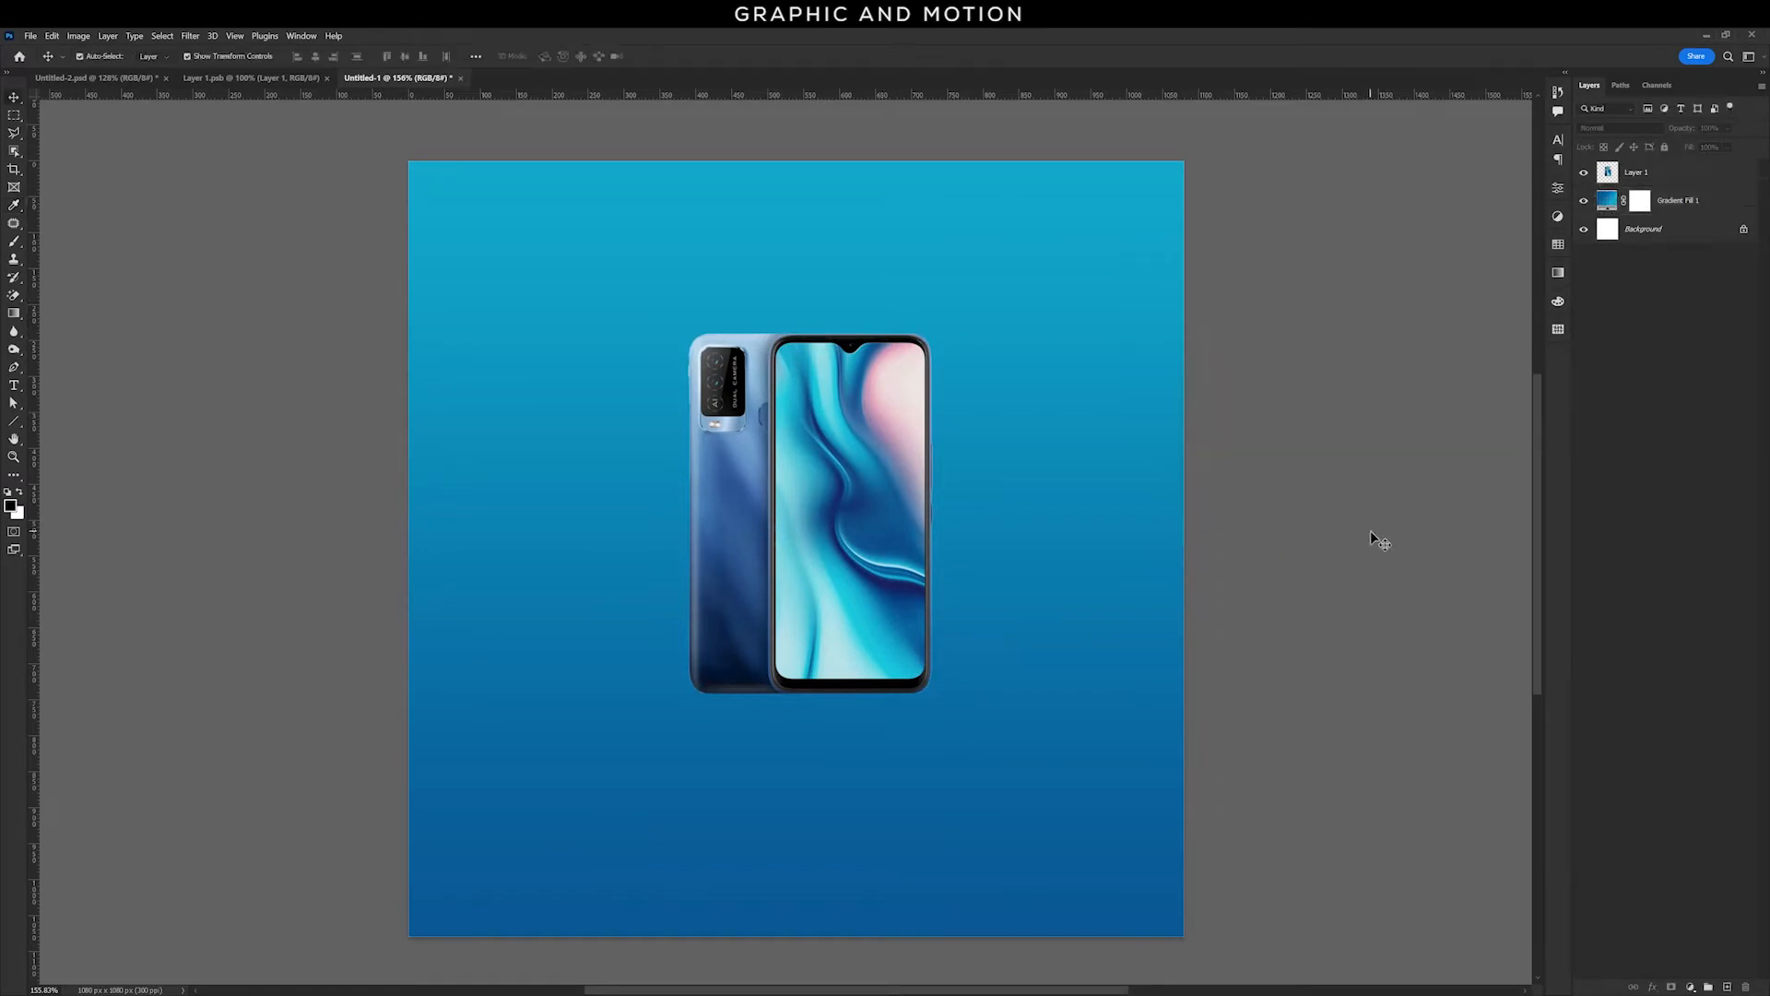
# Step: Duplicate the phone layer, Layer 1, within the same document as Layer 1 copy
pyautogui.click(871, 509)
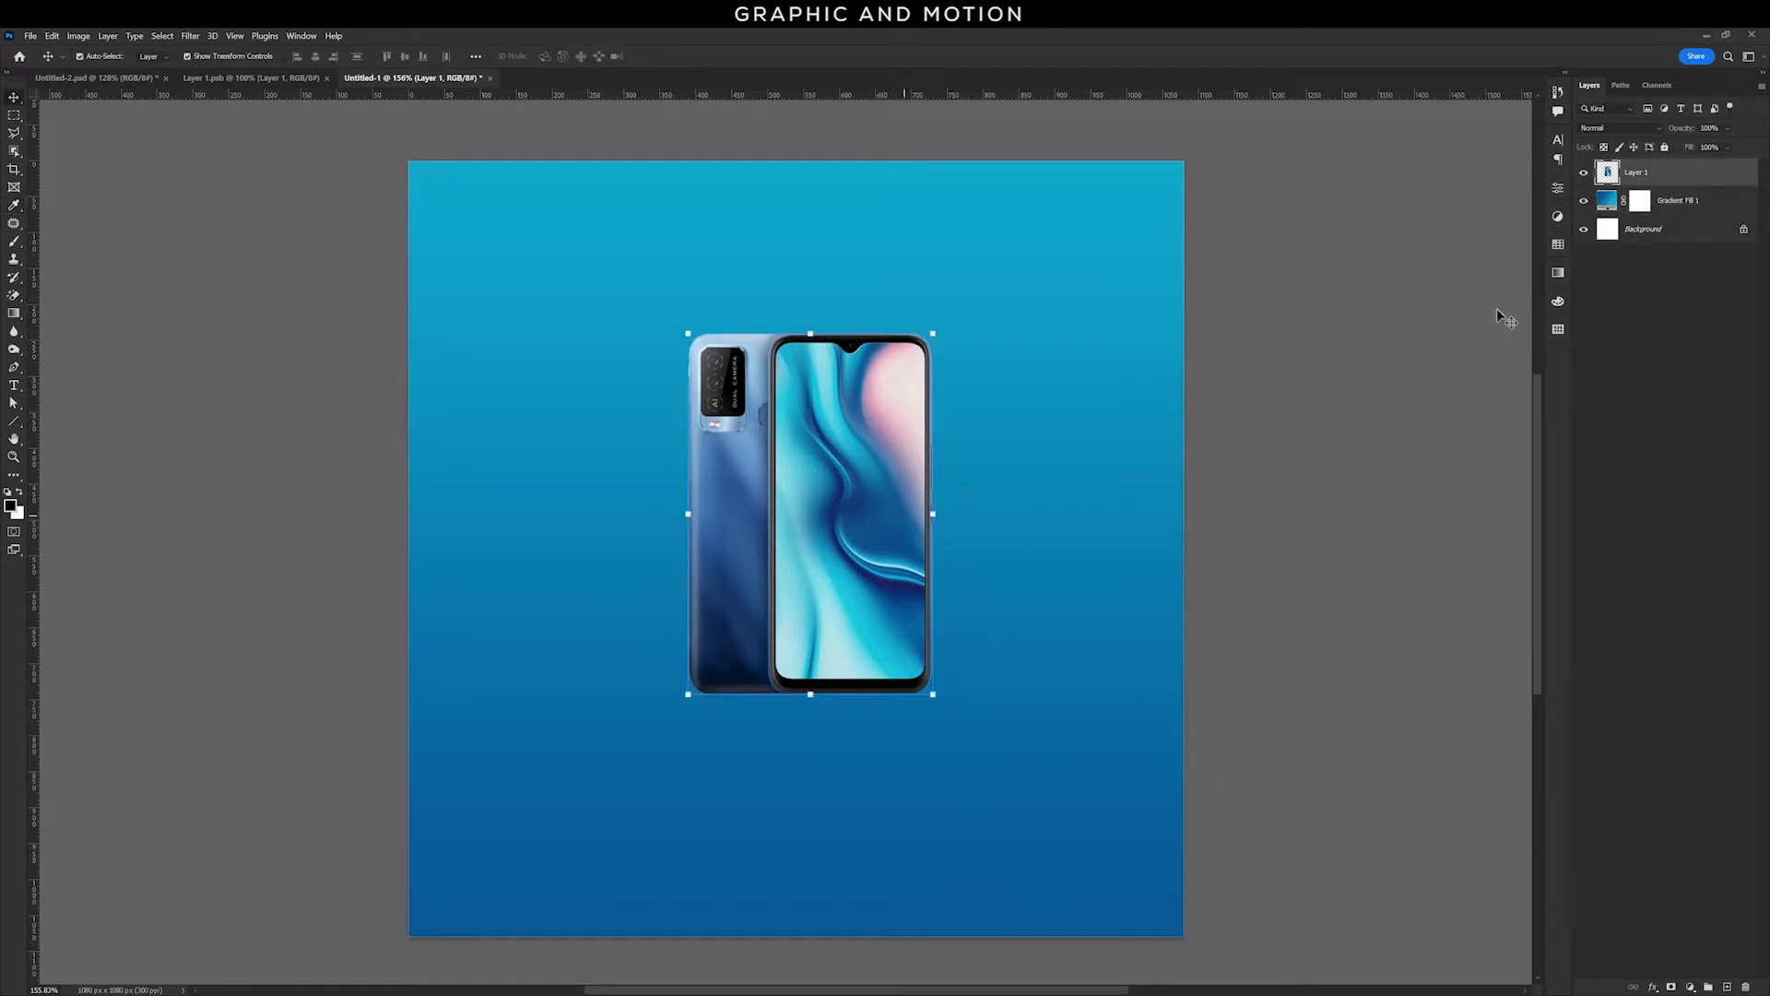
pyautogui.rightClick(1686, 183)
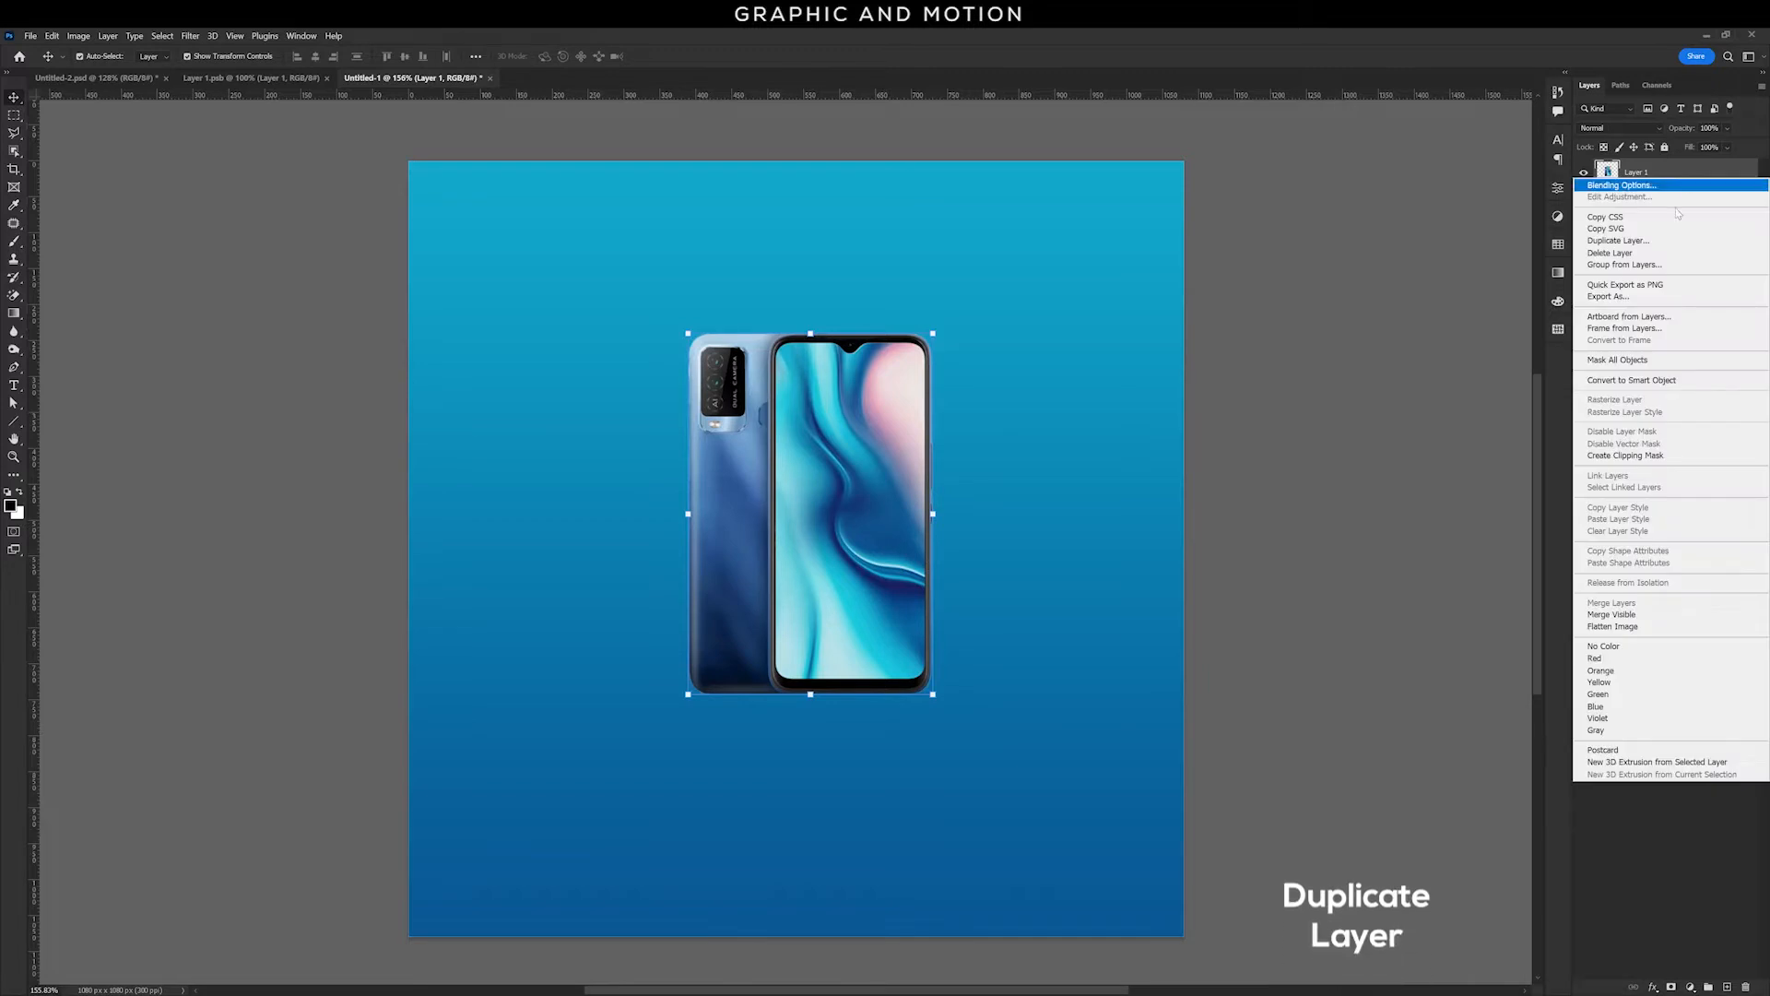
pyautogui.click(1698, 233)
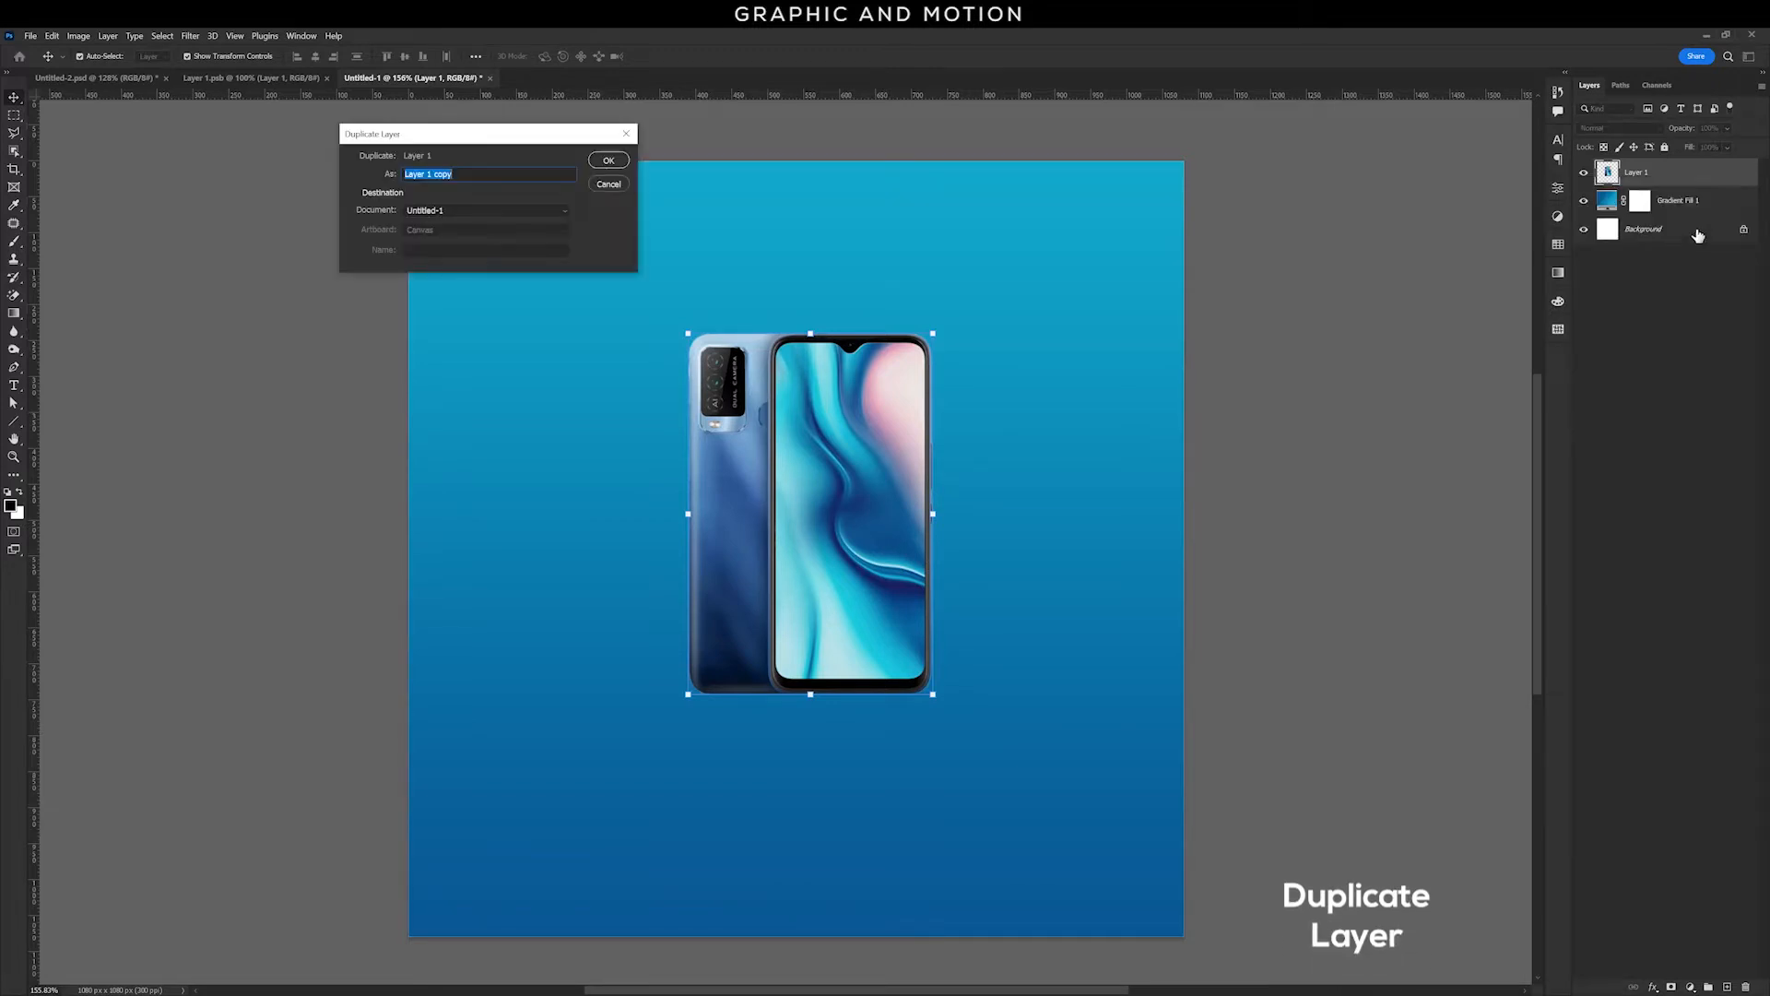
pyautogui.click(608, 161)
# Step: Enlarge and reposition the original Layer 1 until the phone's screen wallpaper fills the whole canvas behind the small phone
pyautogui.moveTo(897, 301); pyautogui.dragTo(893, 372)
pyautogui.moveTo(925, 581); pyautogui.dragTo(1269, 854)
pyautogui.moveTo(1026, 715); pyautogui.dragTo(940, 705)
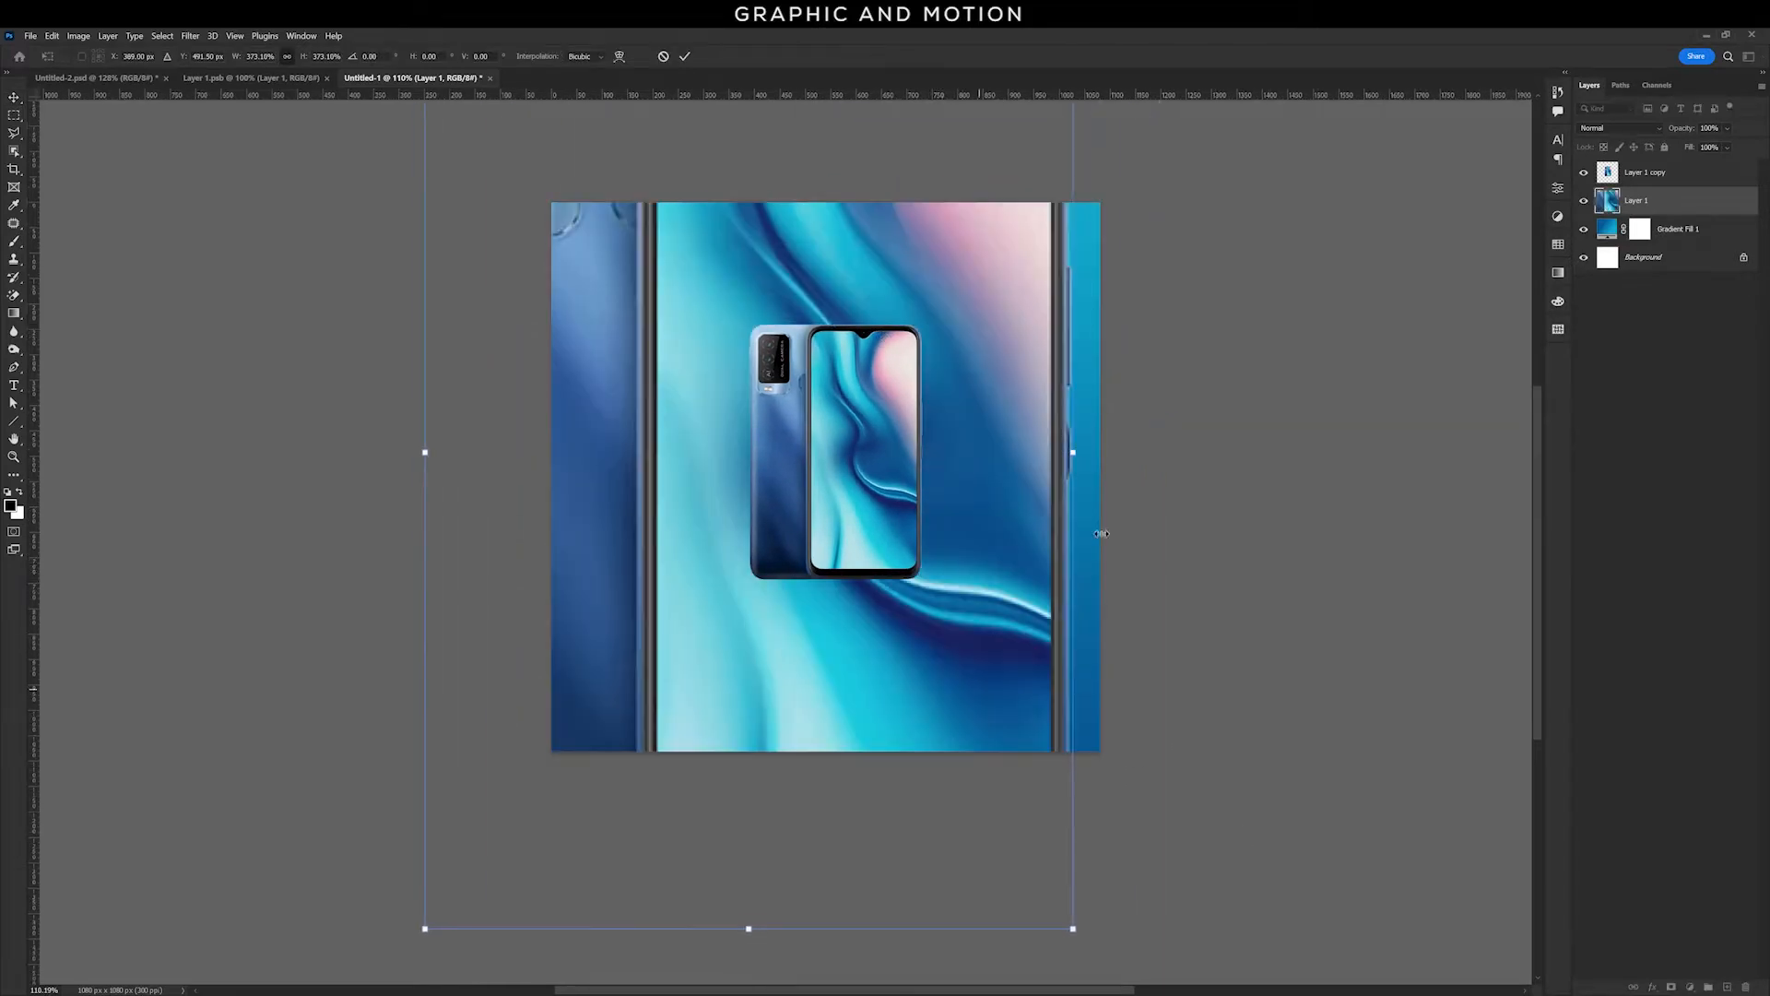
pyautogui.moveTo(1072, 455); pyautogui.dragTo(1210, 502)
pyautogui.moveTo(1051, 599); pyautogui.dragTo(985, 609)
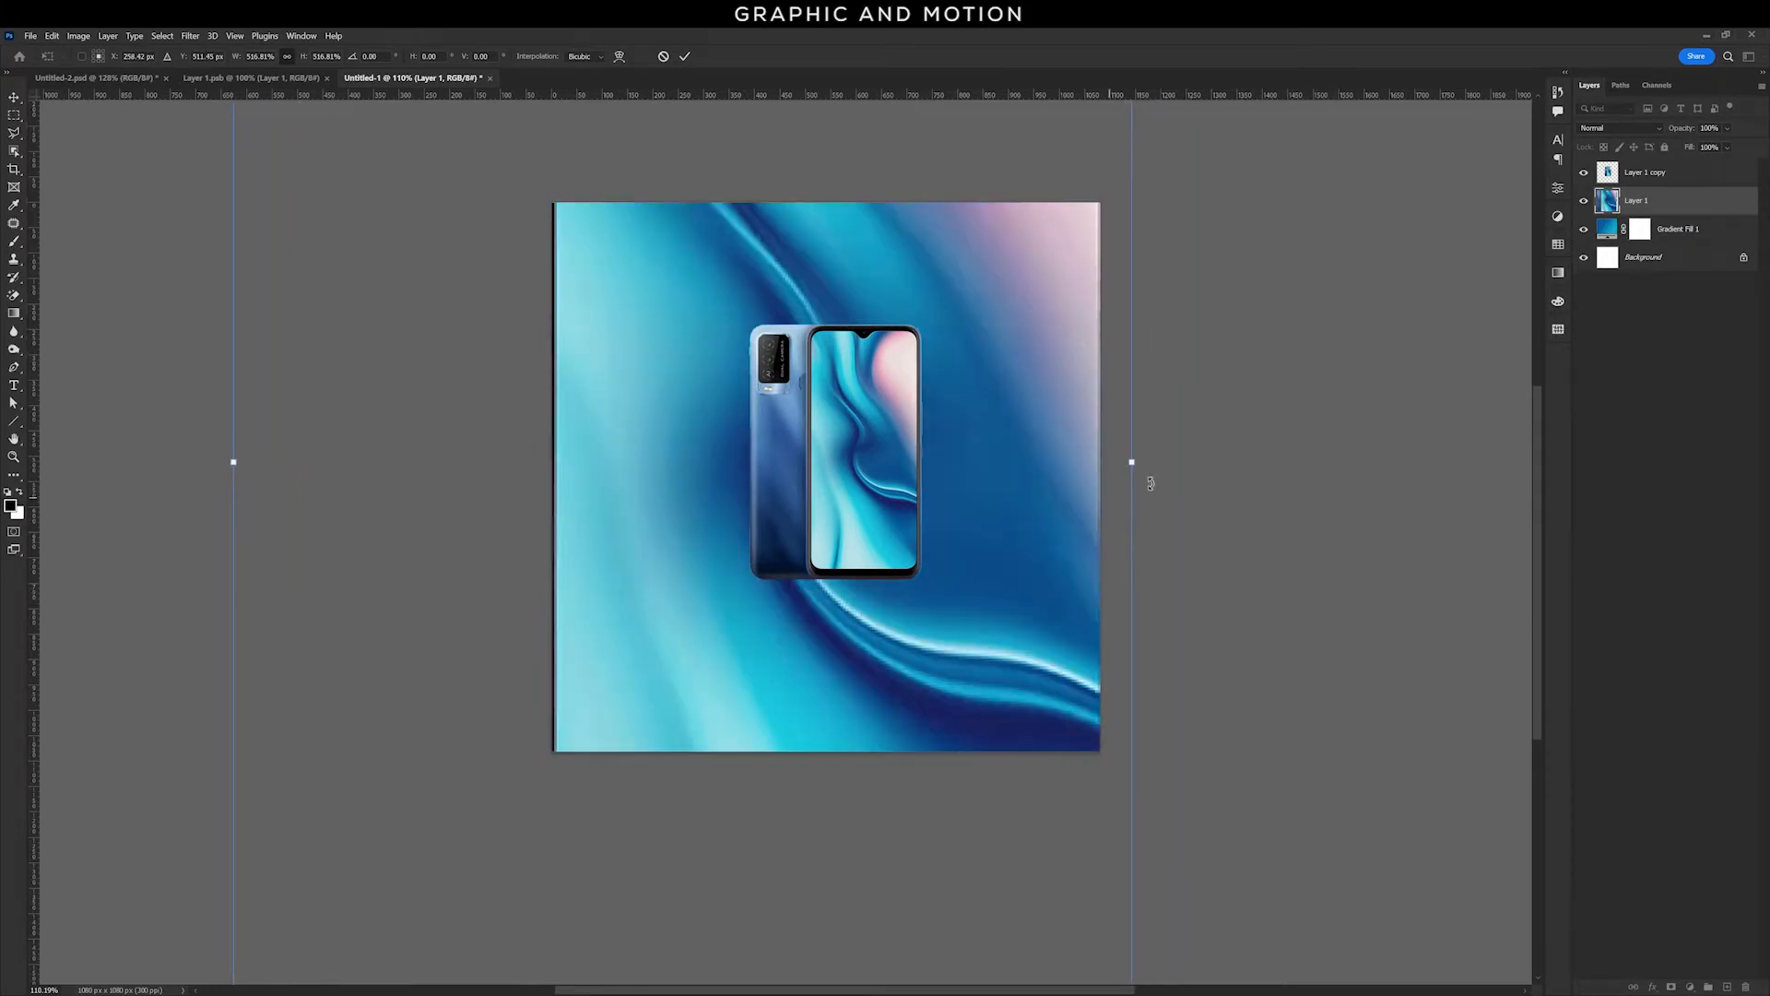
pyautogui.moveTo(1133, 462); pyautogui.dragTo(1146, 462)
pyautogui.press('Return')
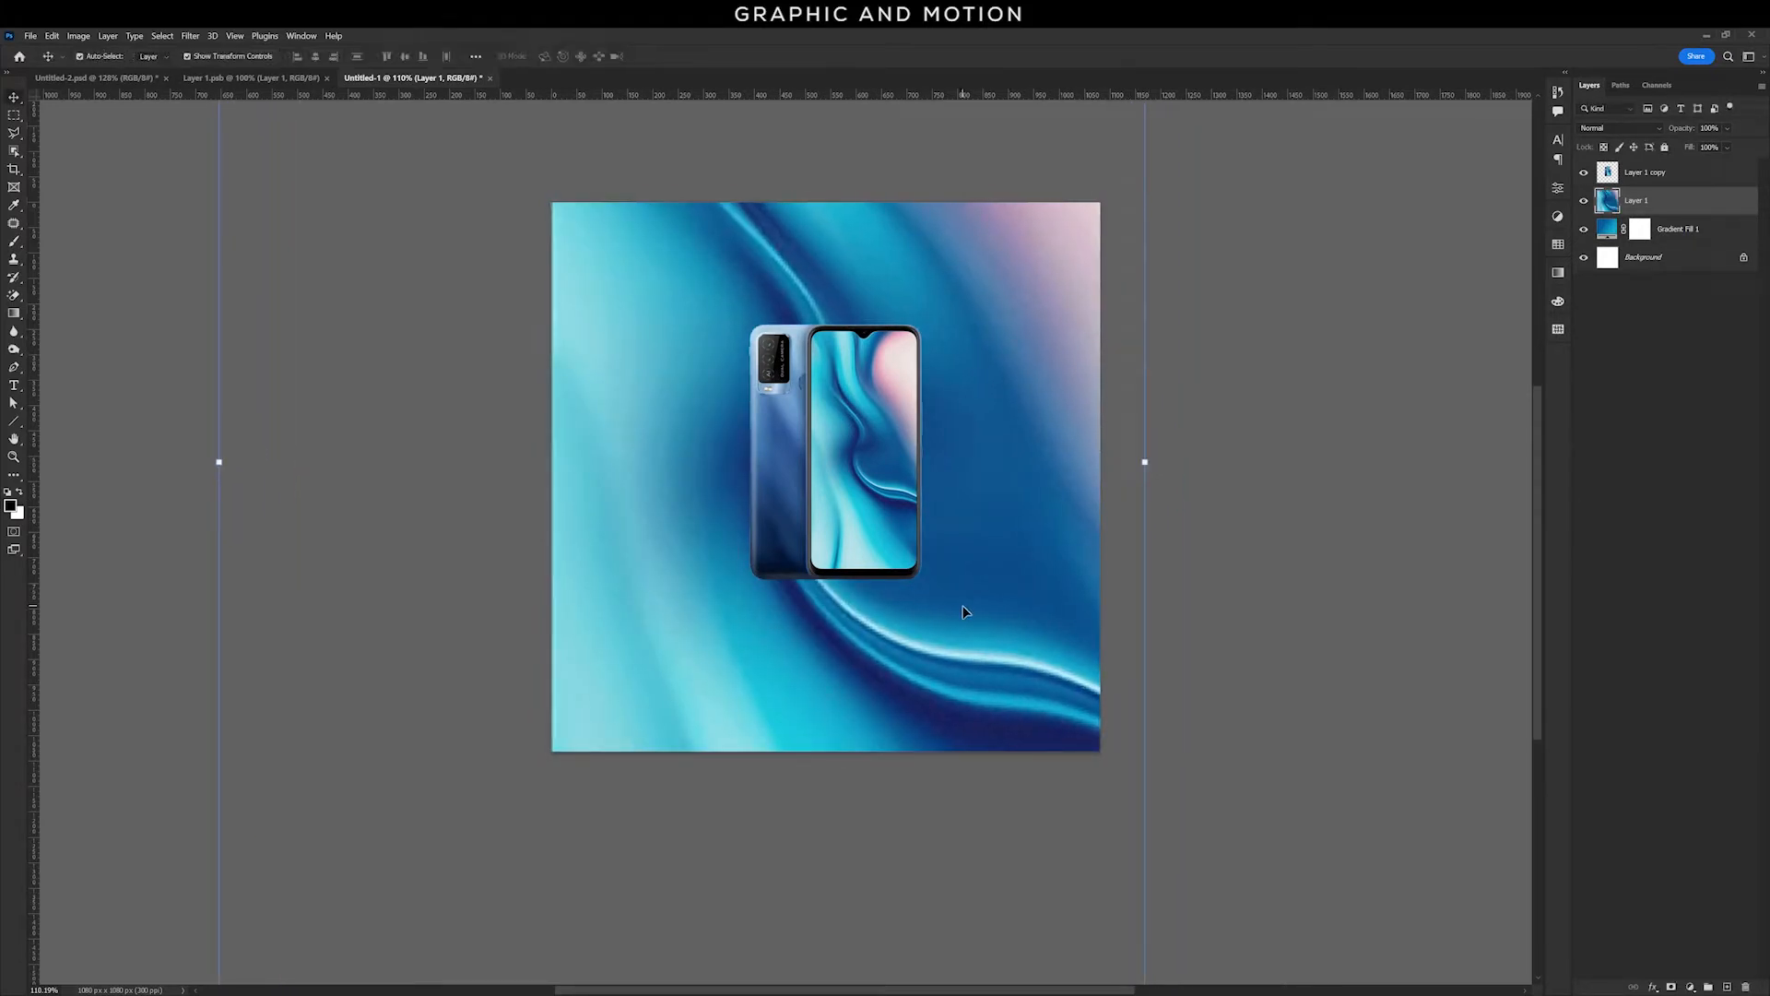
# Step: Apply a Gaussian Blur with a radius of about 9 pixels to the enlarged wallpaper on Layer 1
pyautogui.click(190, 36)
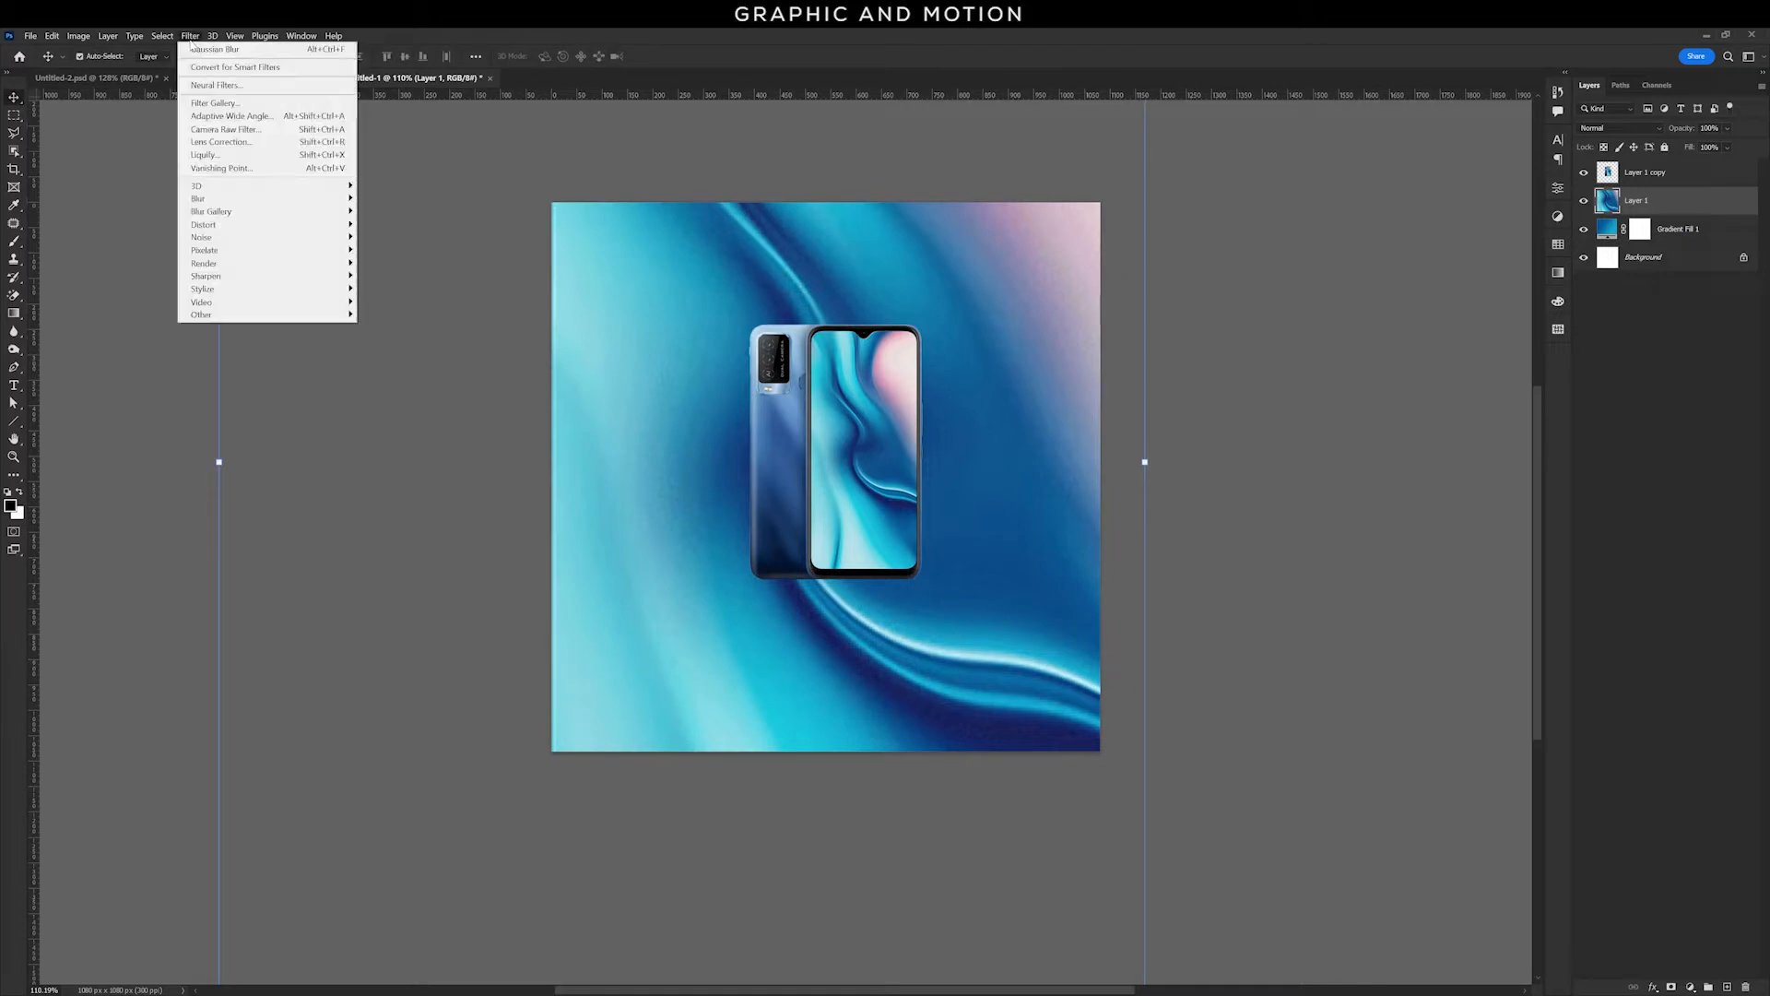
pyautogui.moveTo(305, 199)
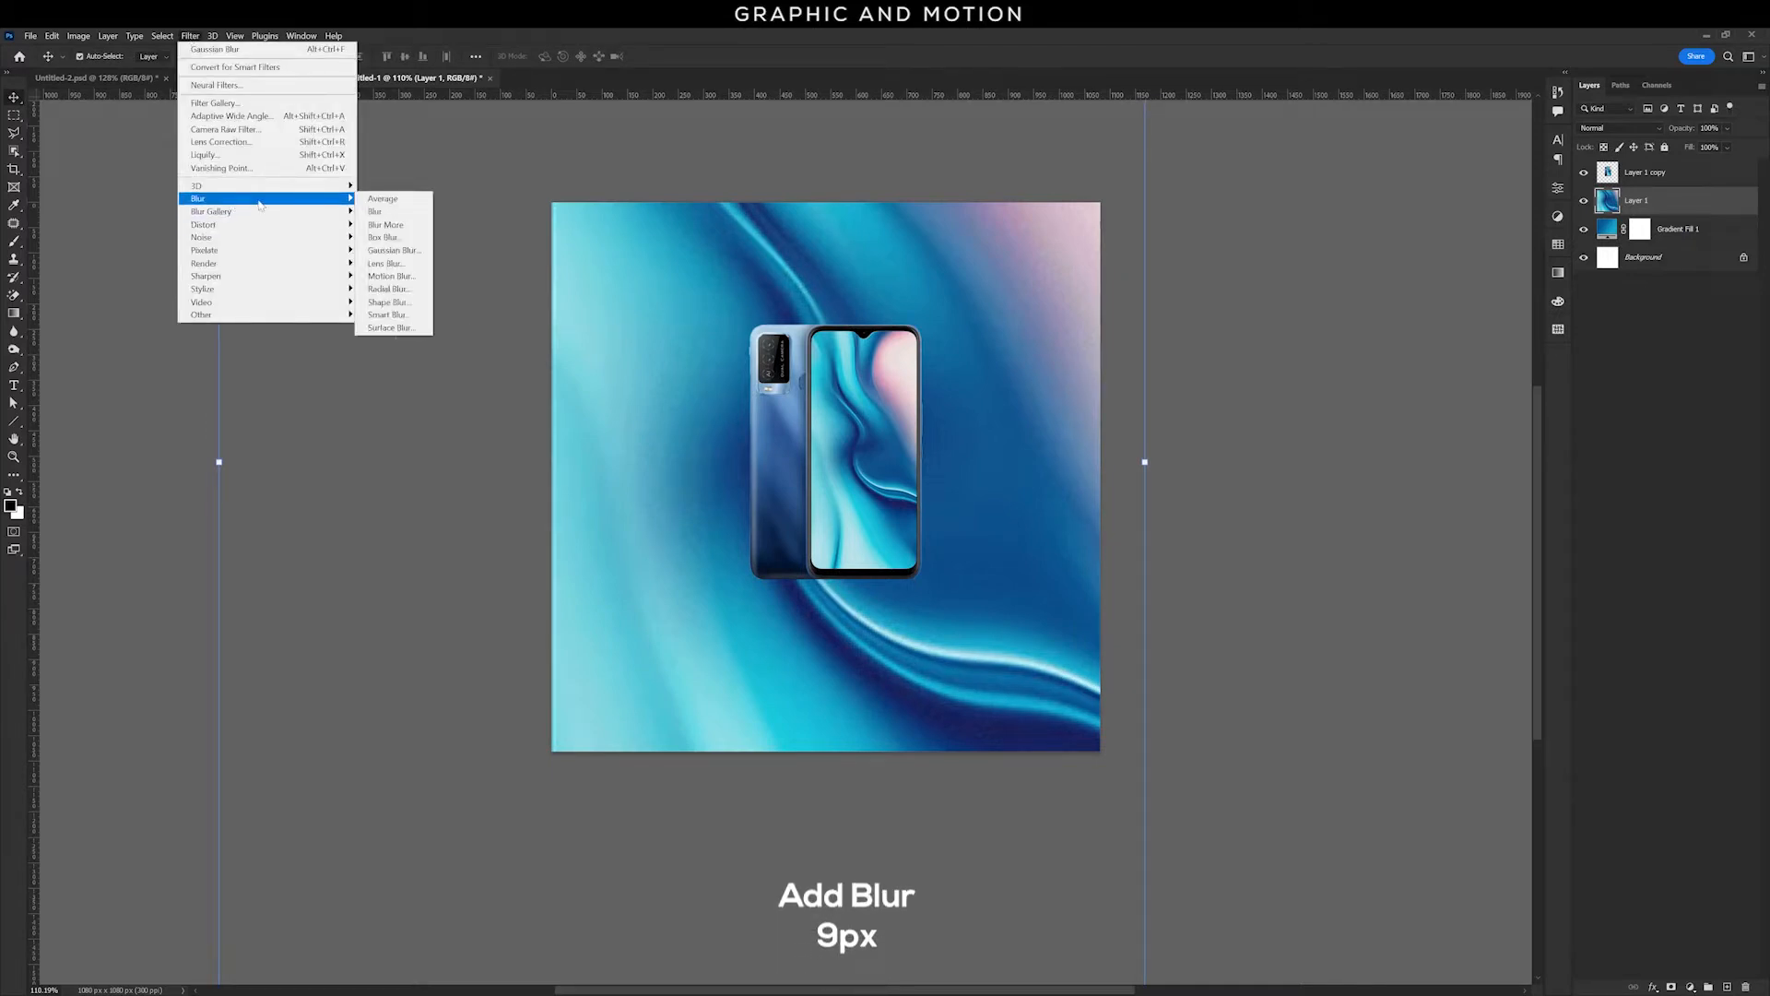
pyautogui.click(392, 250)
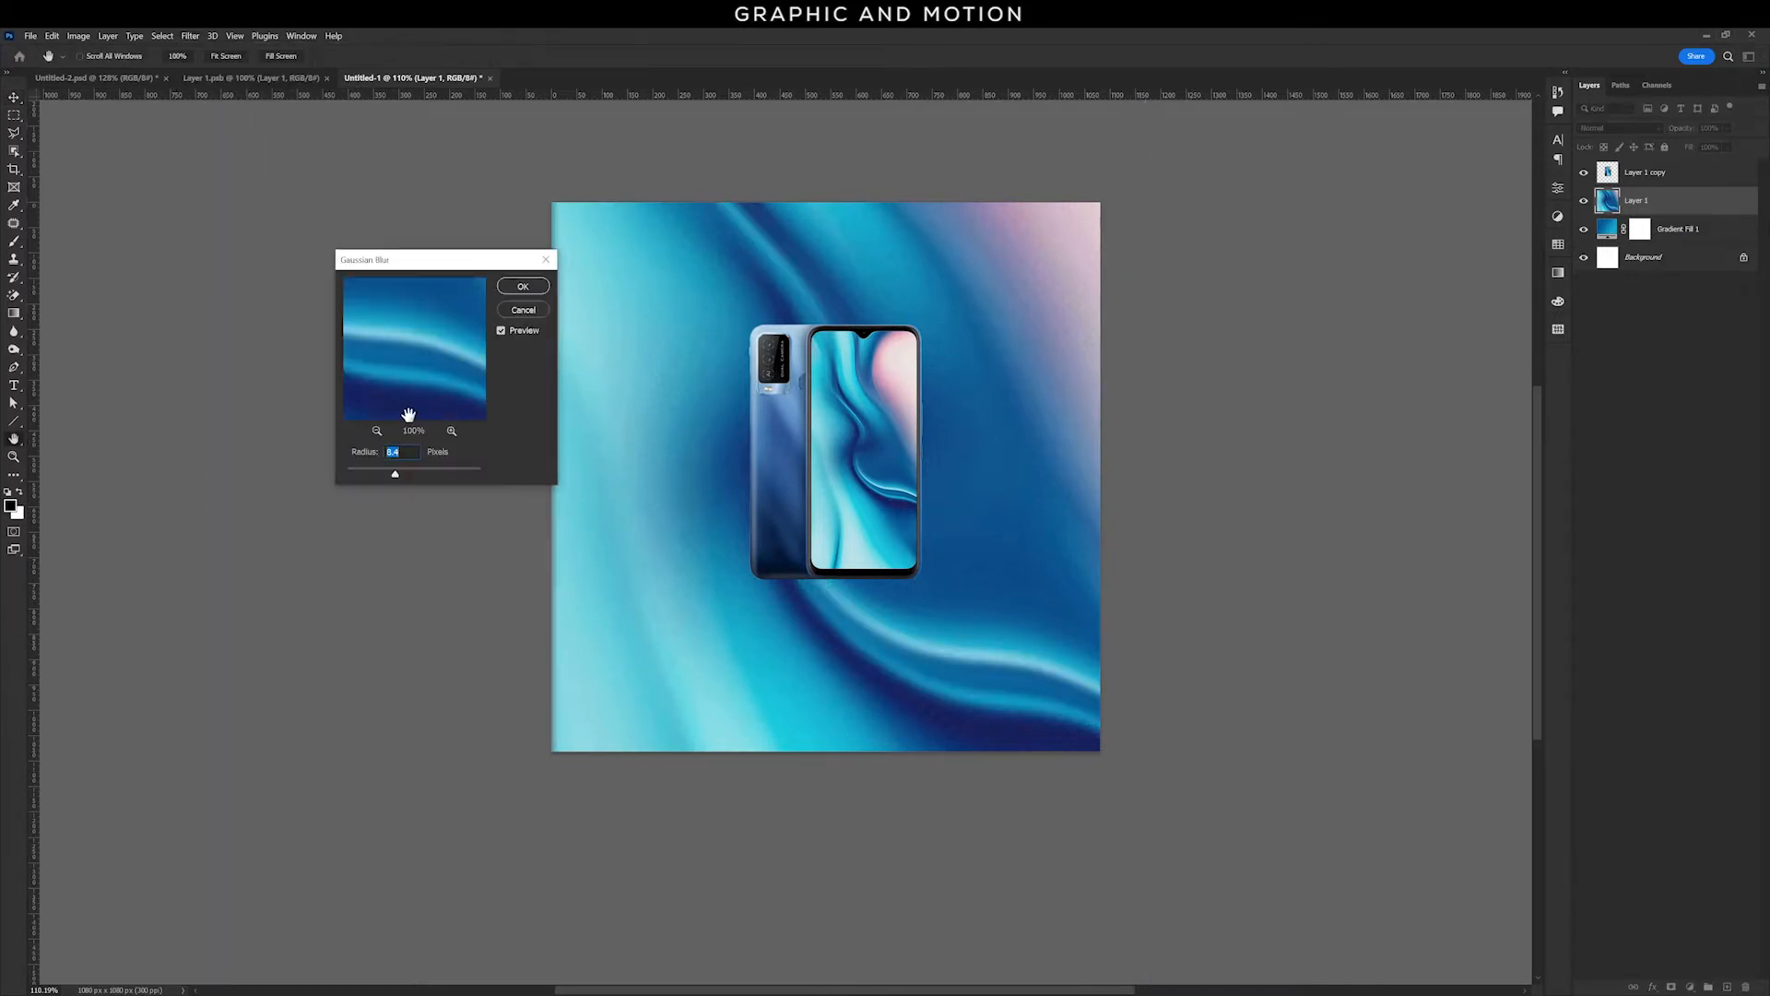
pyautogui.click(522, 287)
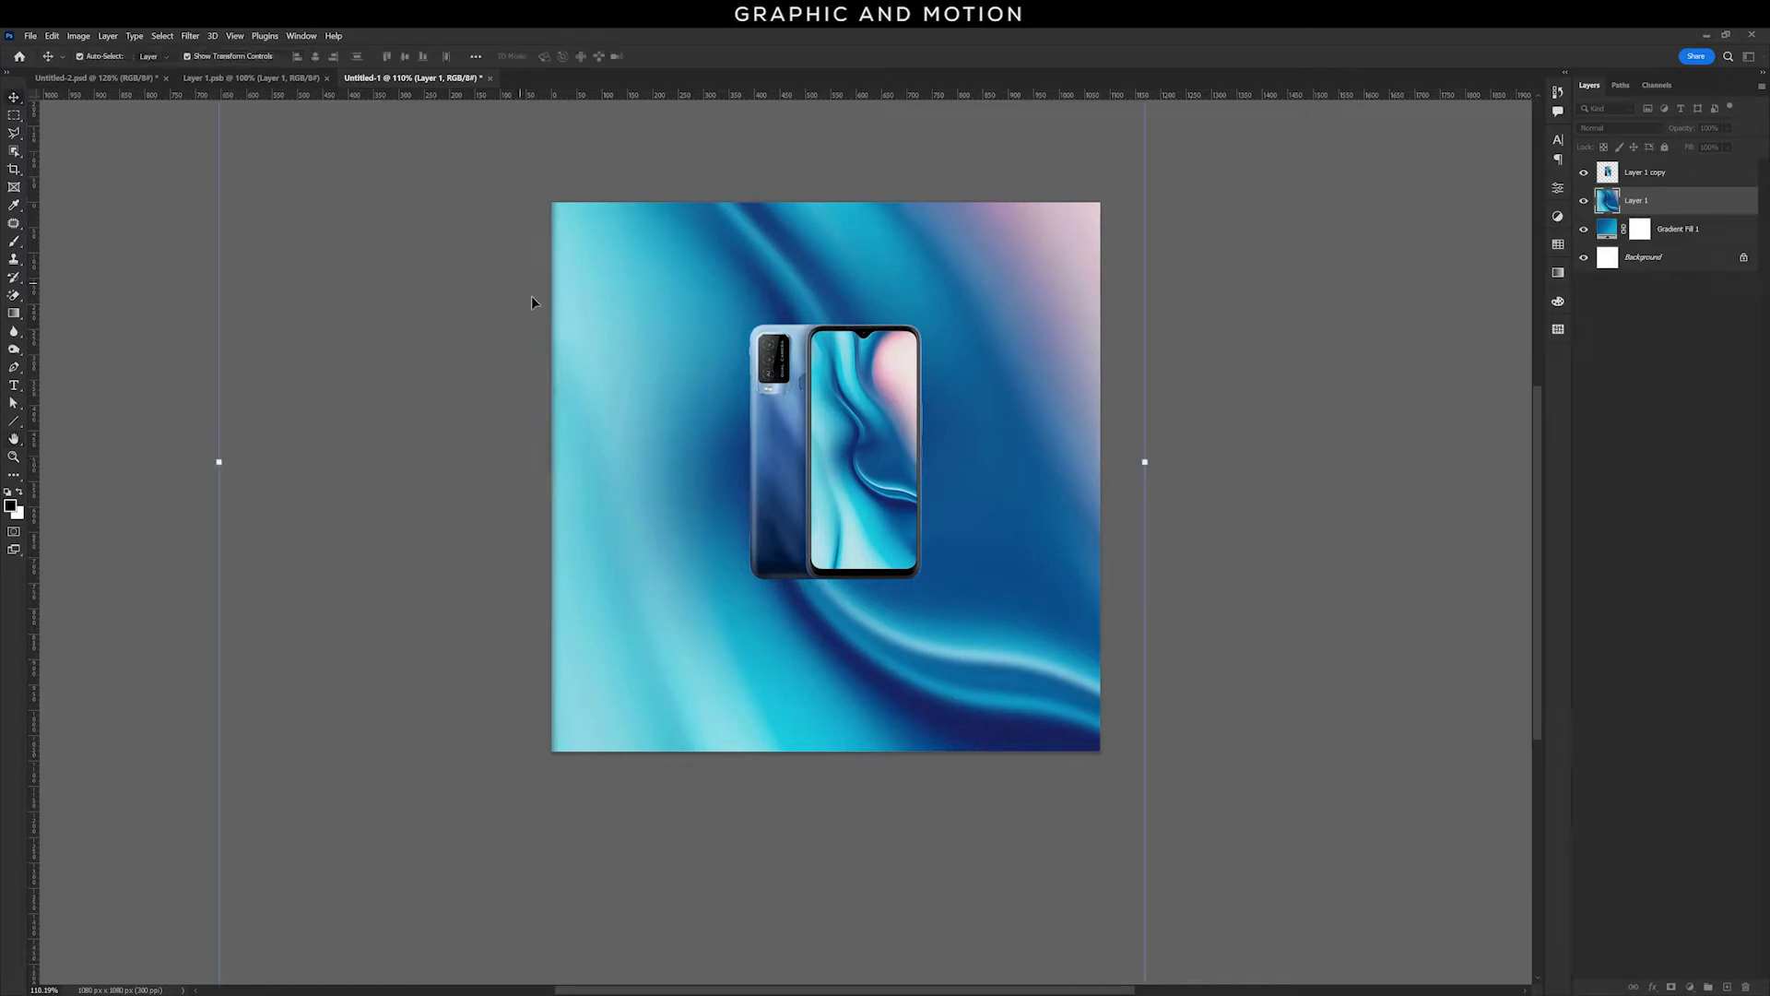
# Step: Duplicate the blurred Layer 1 as Layer 1 copy 2 and set the original Layer 1's blend mode to Luminosity
pyautogui.rightClick(1686, 209)
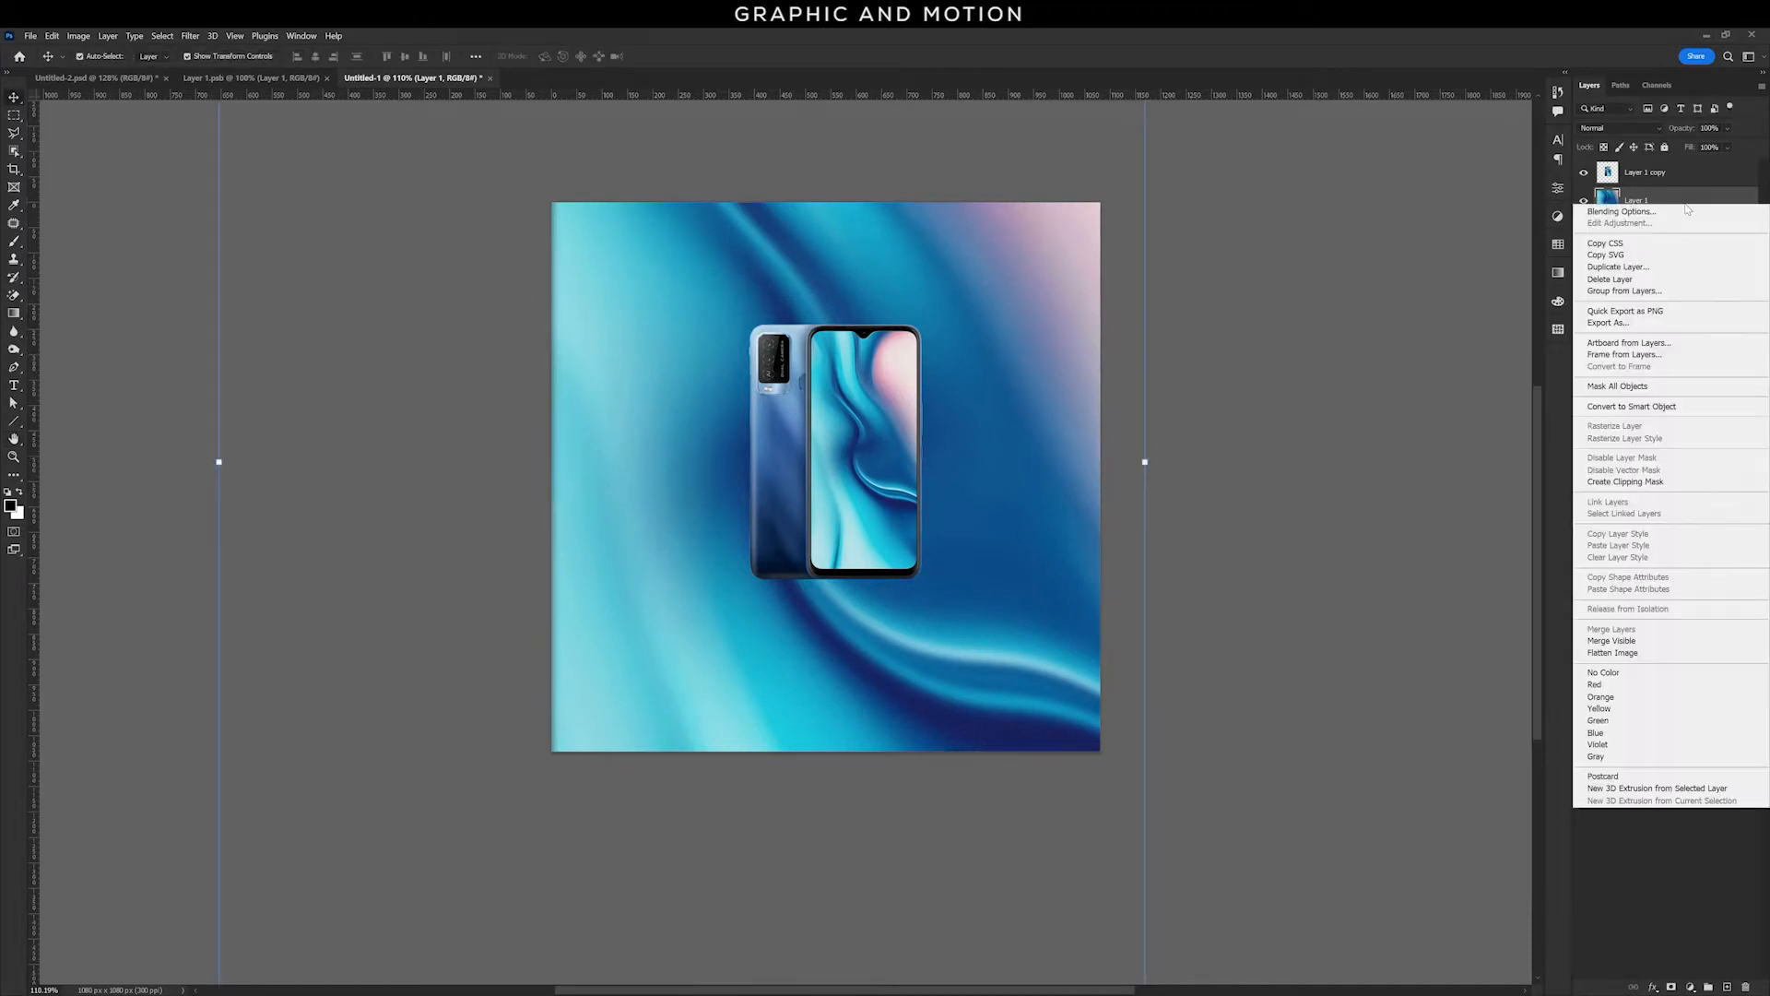
pyautogui.click(1664, 269)
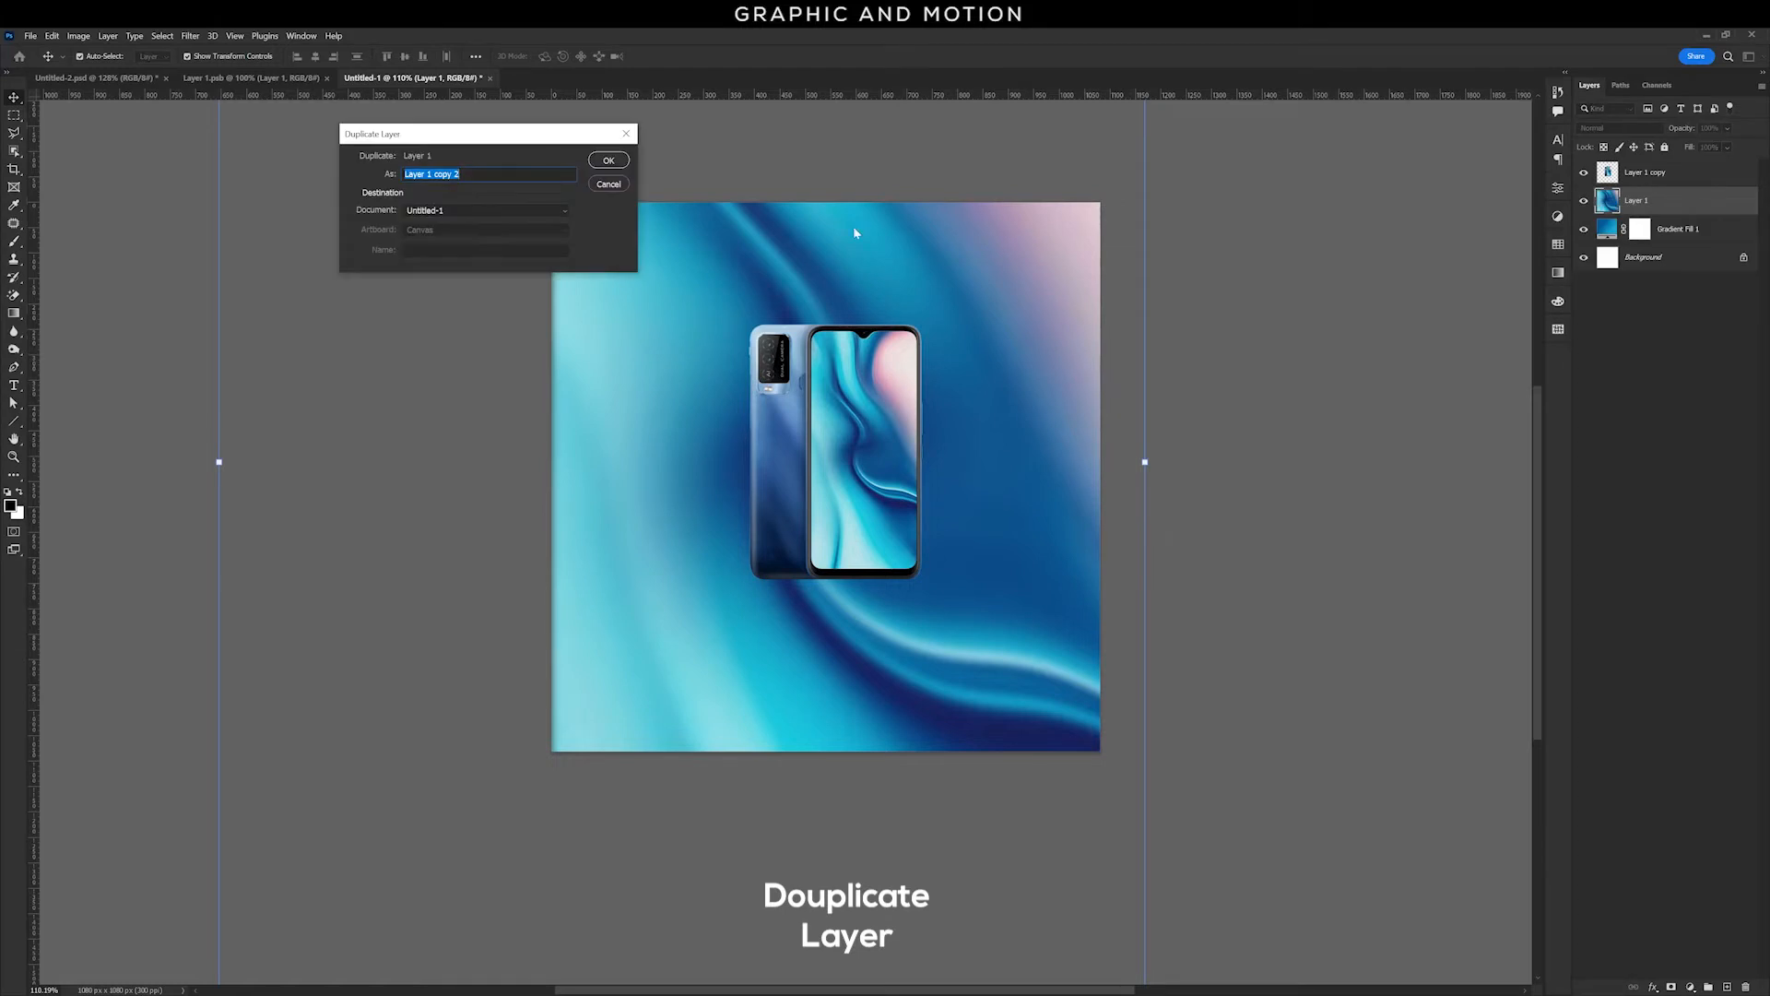
pyautogui.click(608, 160)
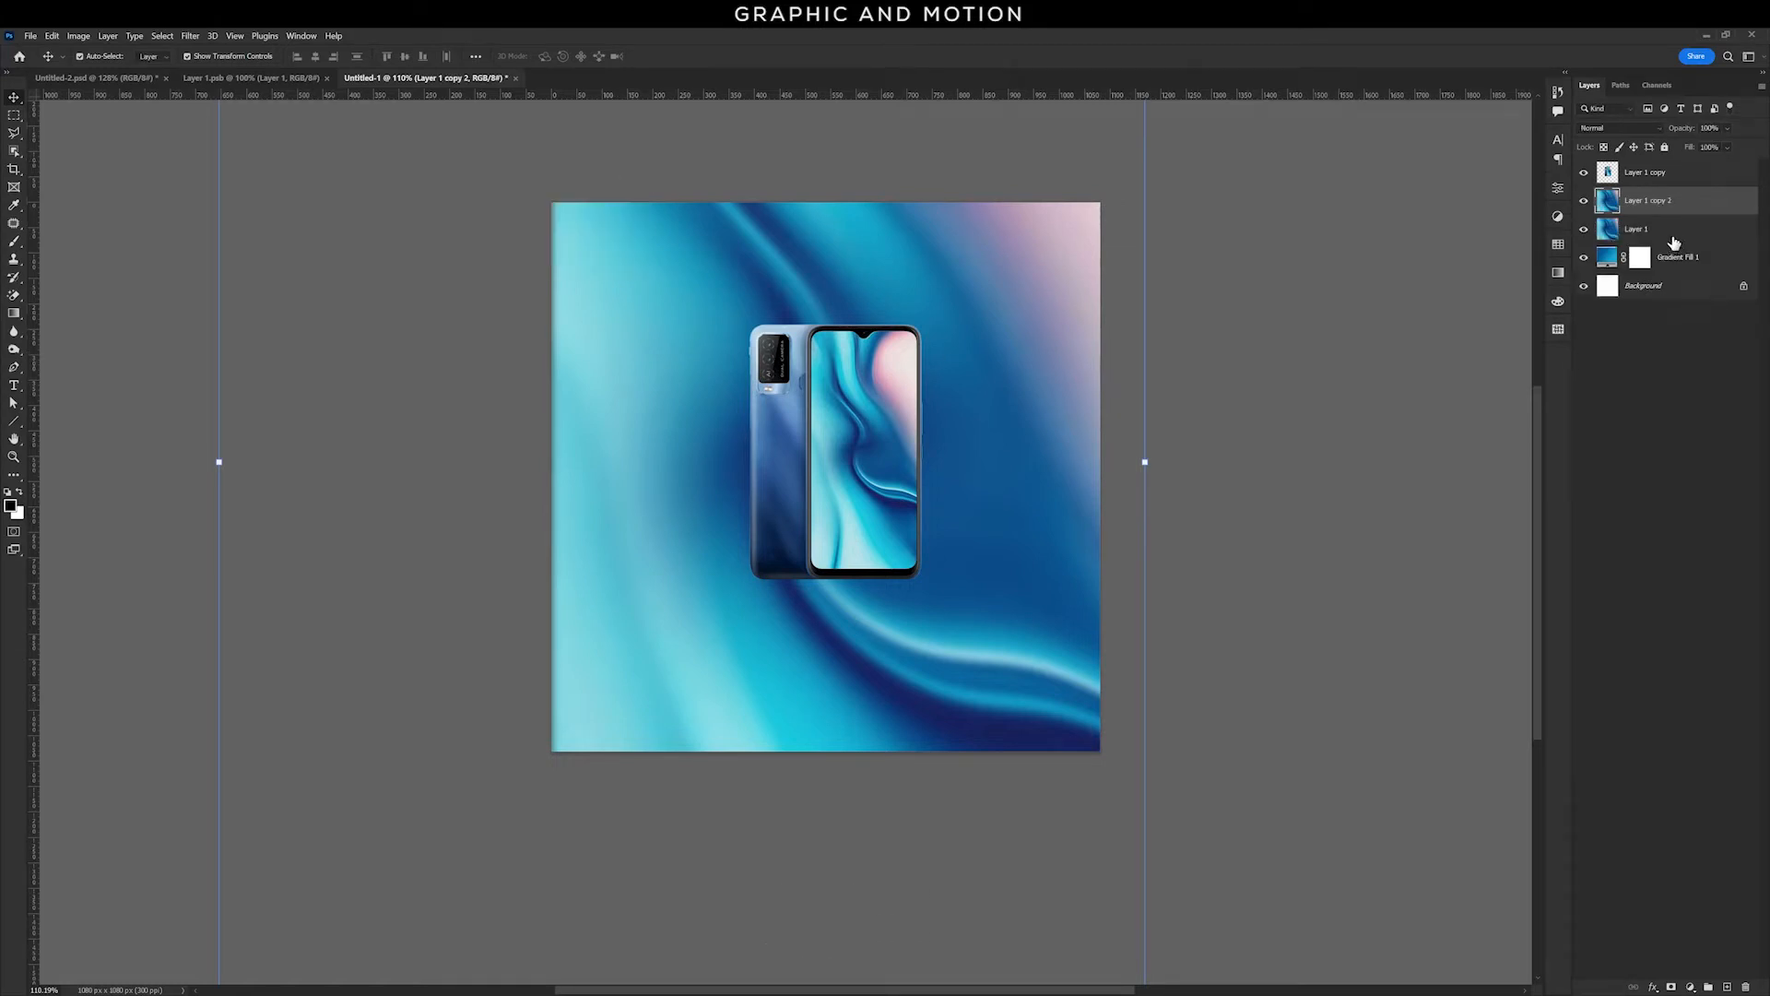
pyautogui.click(1618, 128)
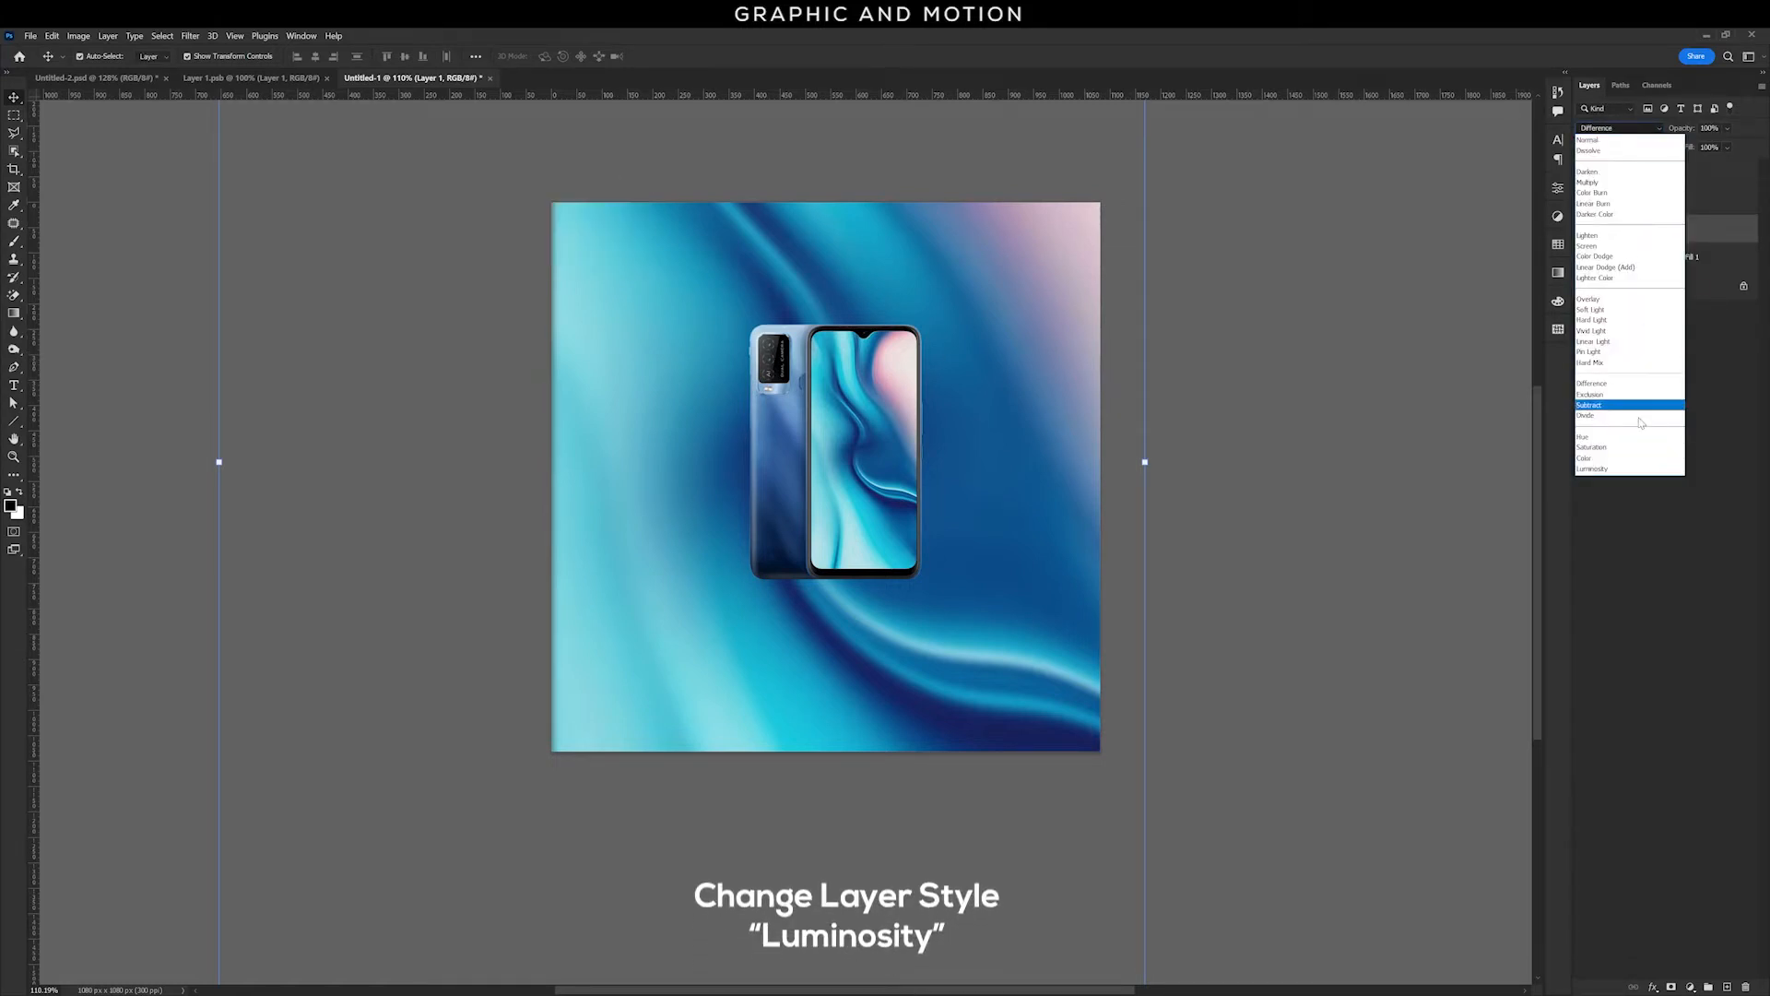
pyautogui.click(1605, 470)
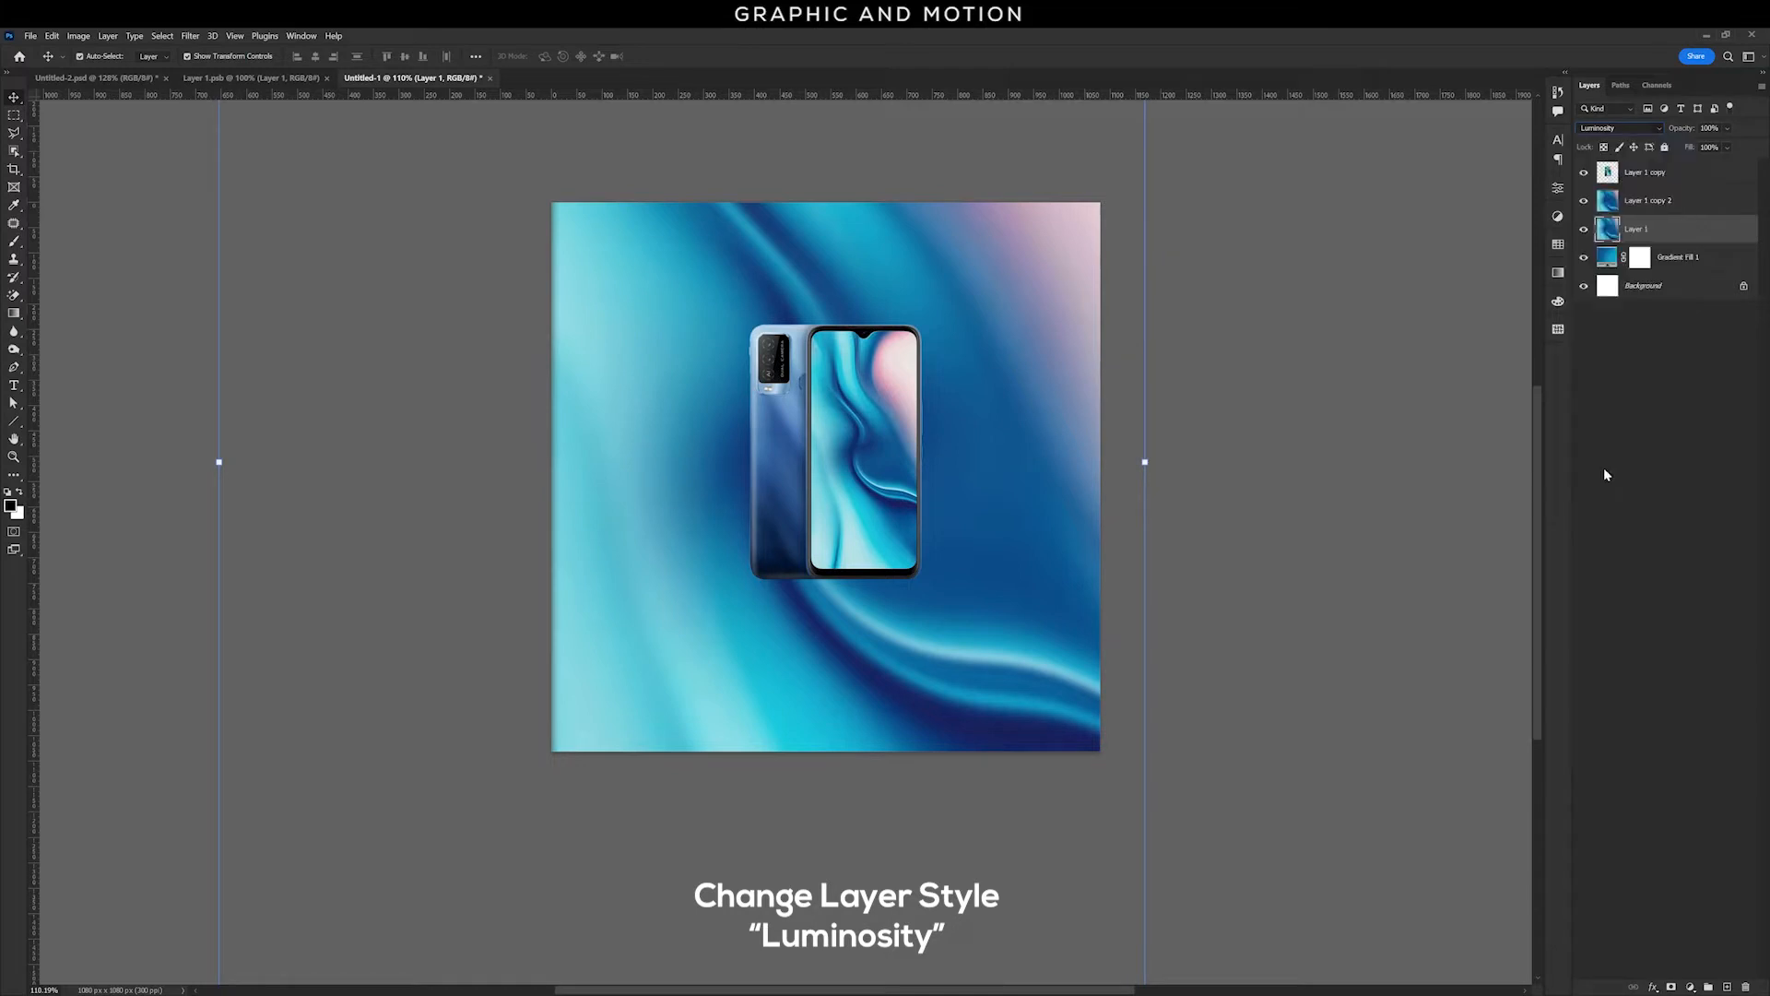
# Step: Set Layer 1 copy 2 to the Multiply blend mode with a 50% fill
pyautogui.click(1651, 202)
pyautogui.click(1618, 128)
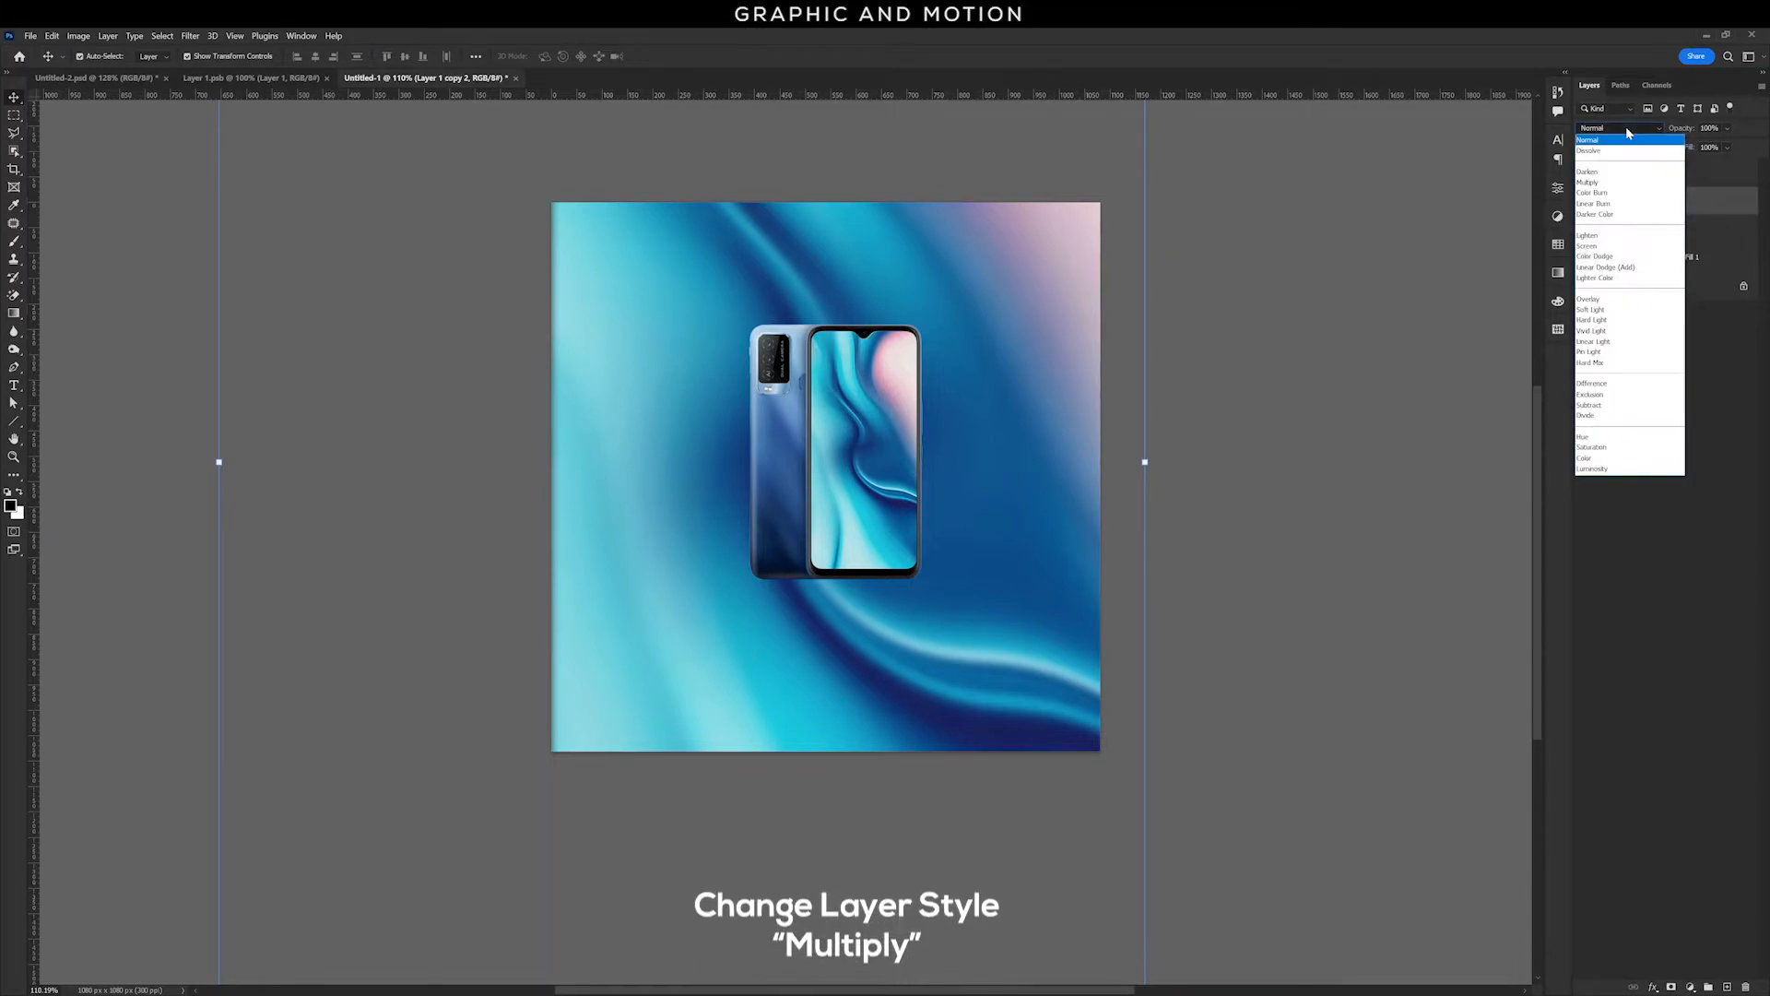
pyautogui.click(1637, 183)
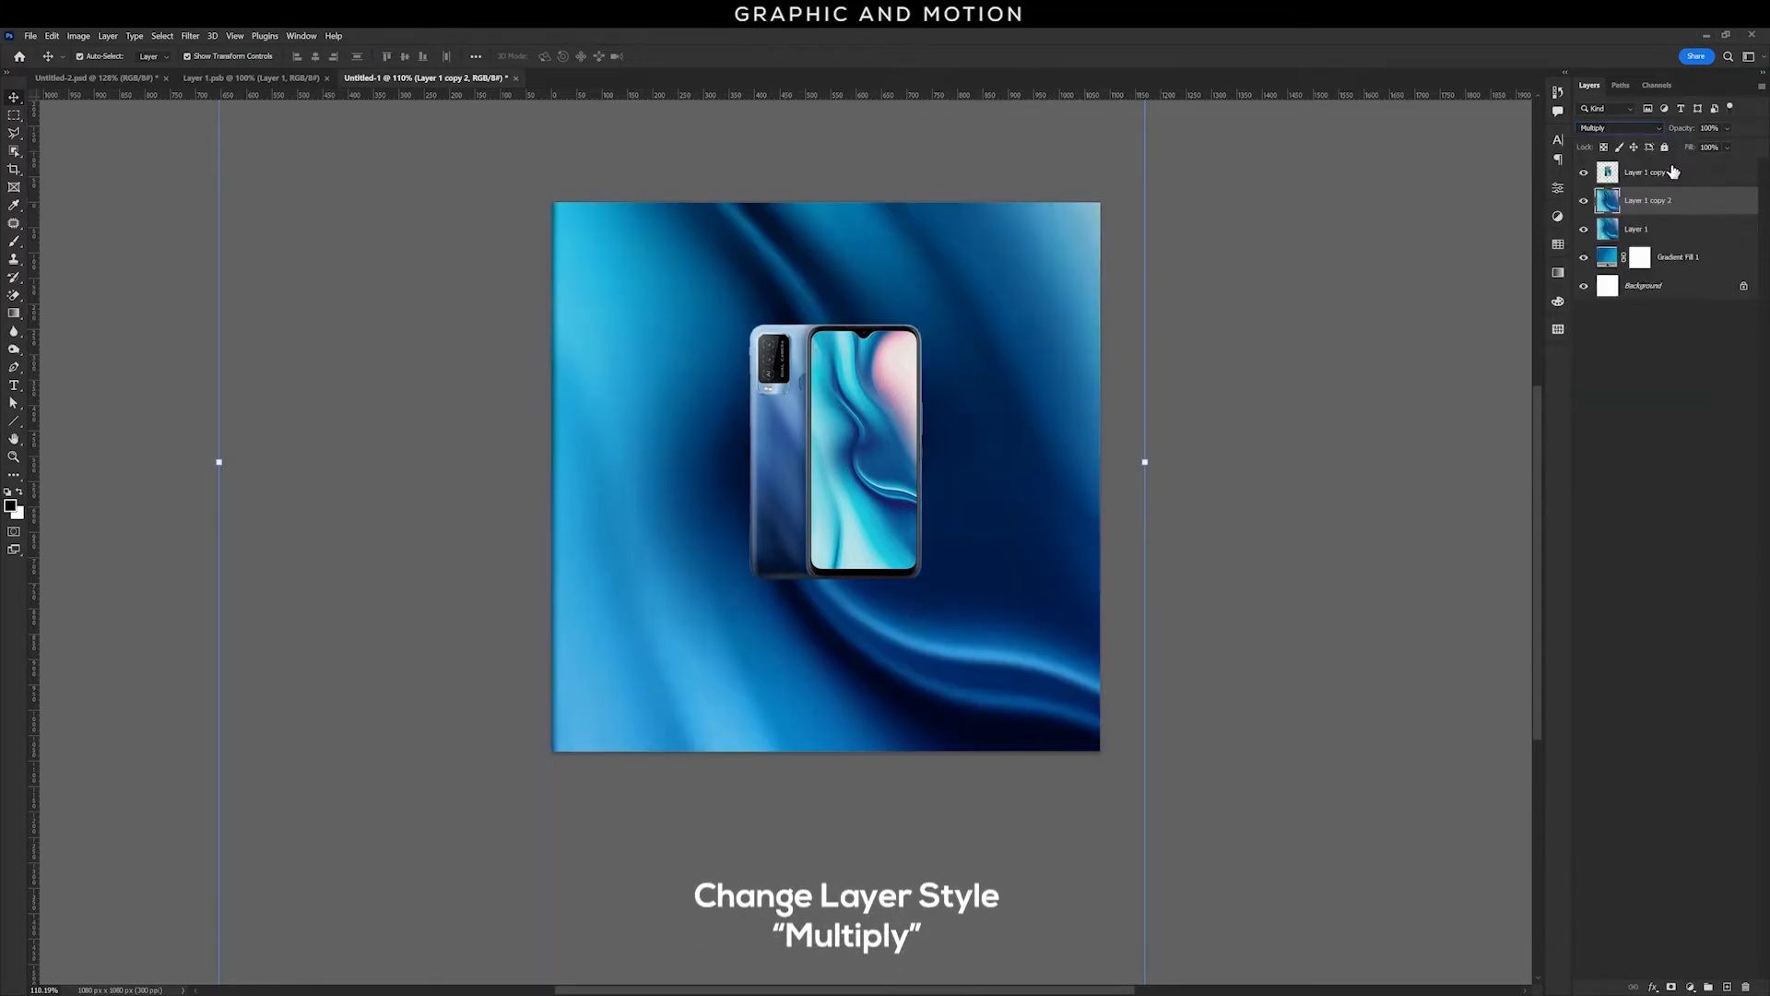
pyautogui.click(1686, 152)
pyautogui.write('50')
pyautogui.press('Return')
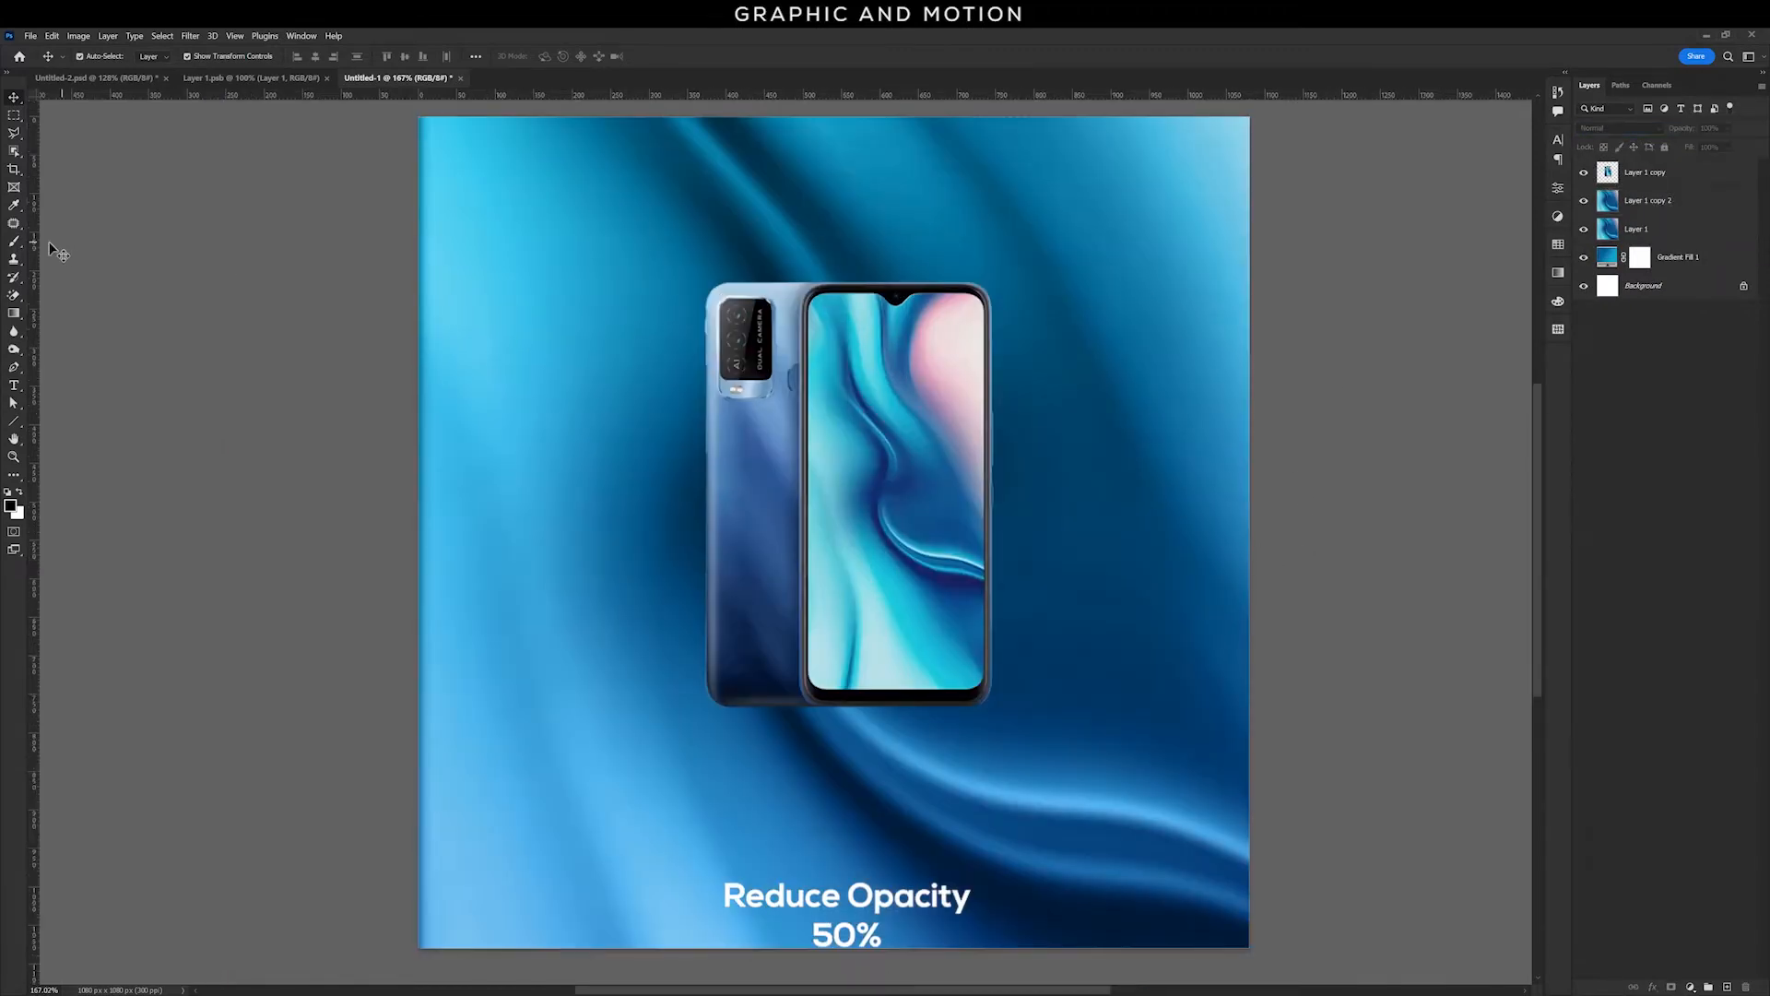
# Step: Ready the Brush tool with black (000000) as foreground colour and create a new layer above Layer 1 copy 2
pyautogui.click(14, 242)
pyautogui.click(68, 241)
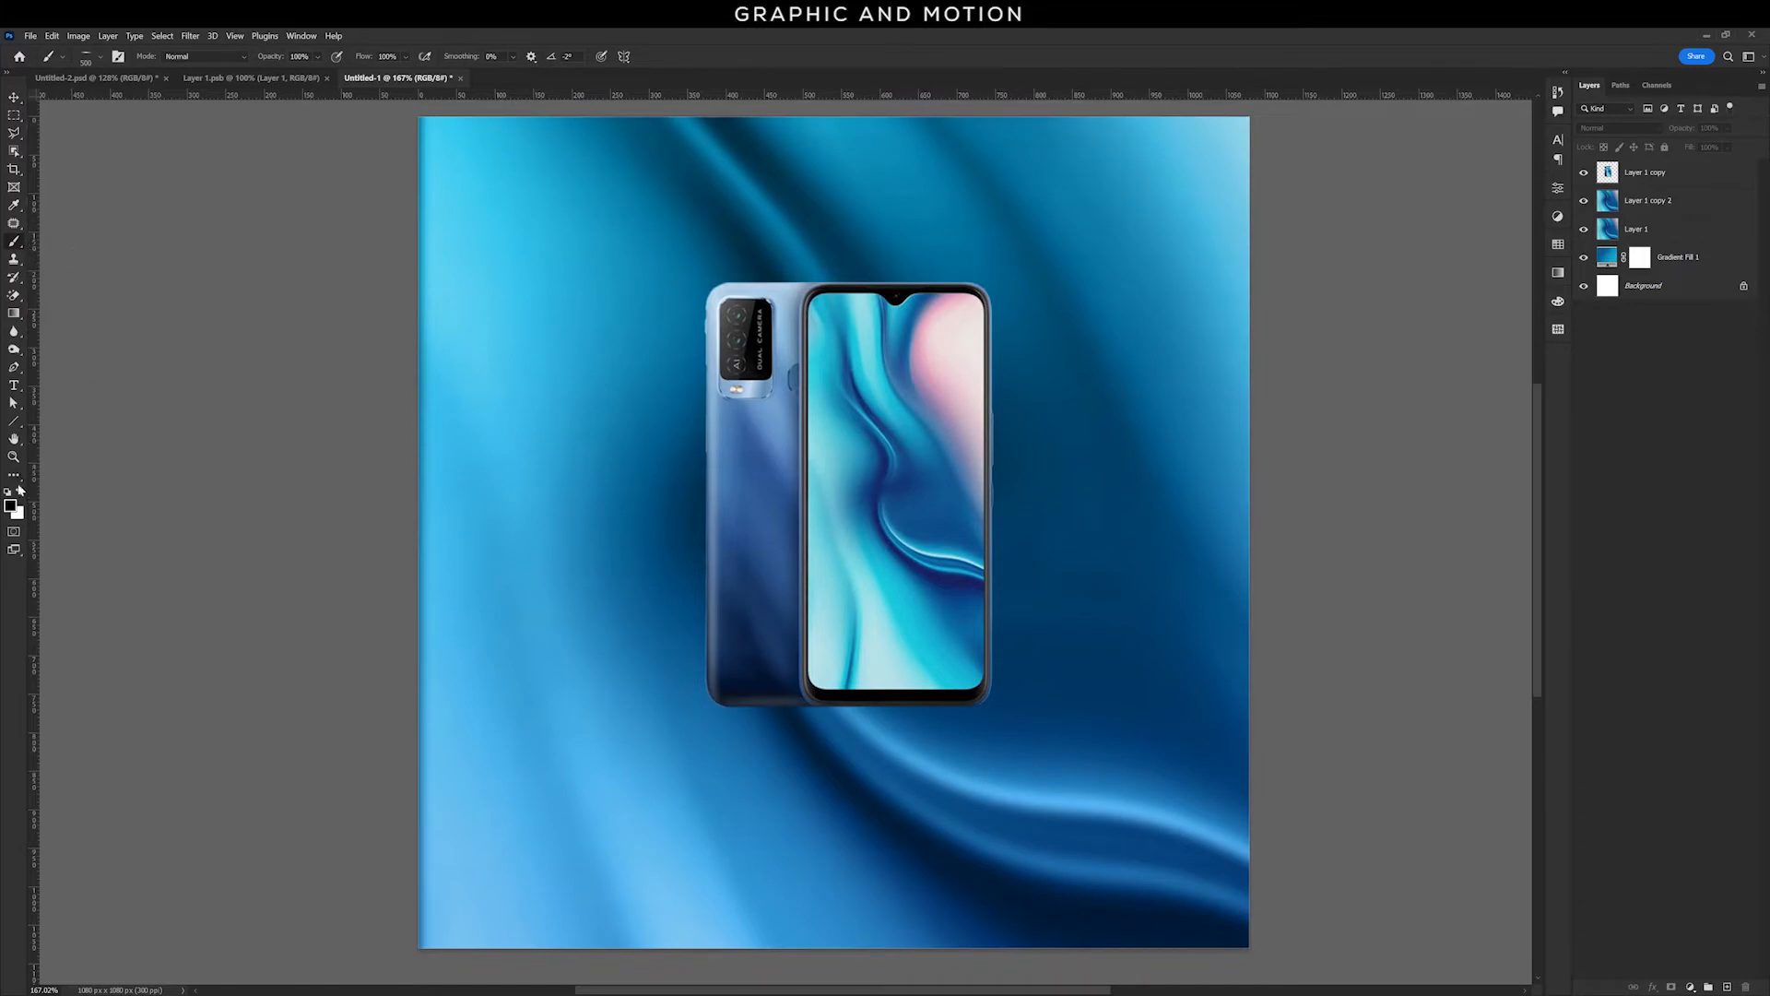
pyautogui.click(10, 505)
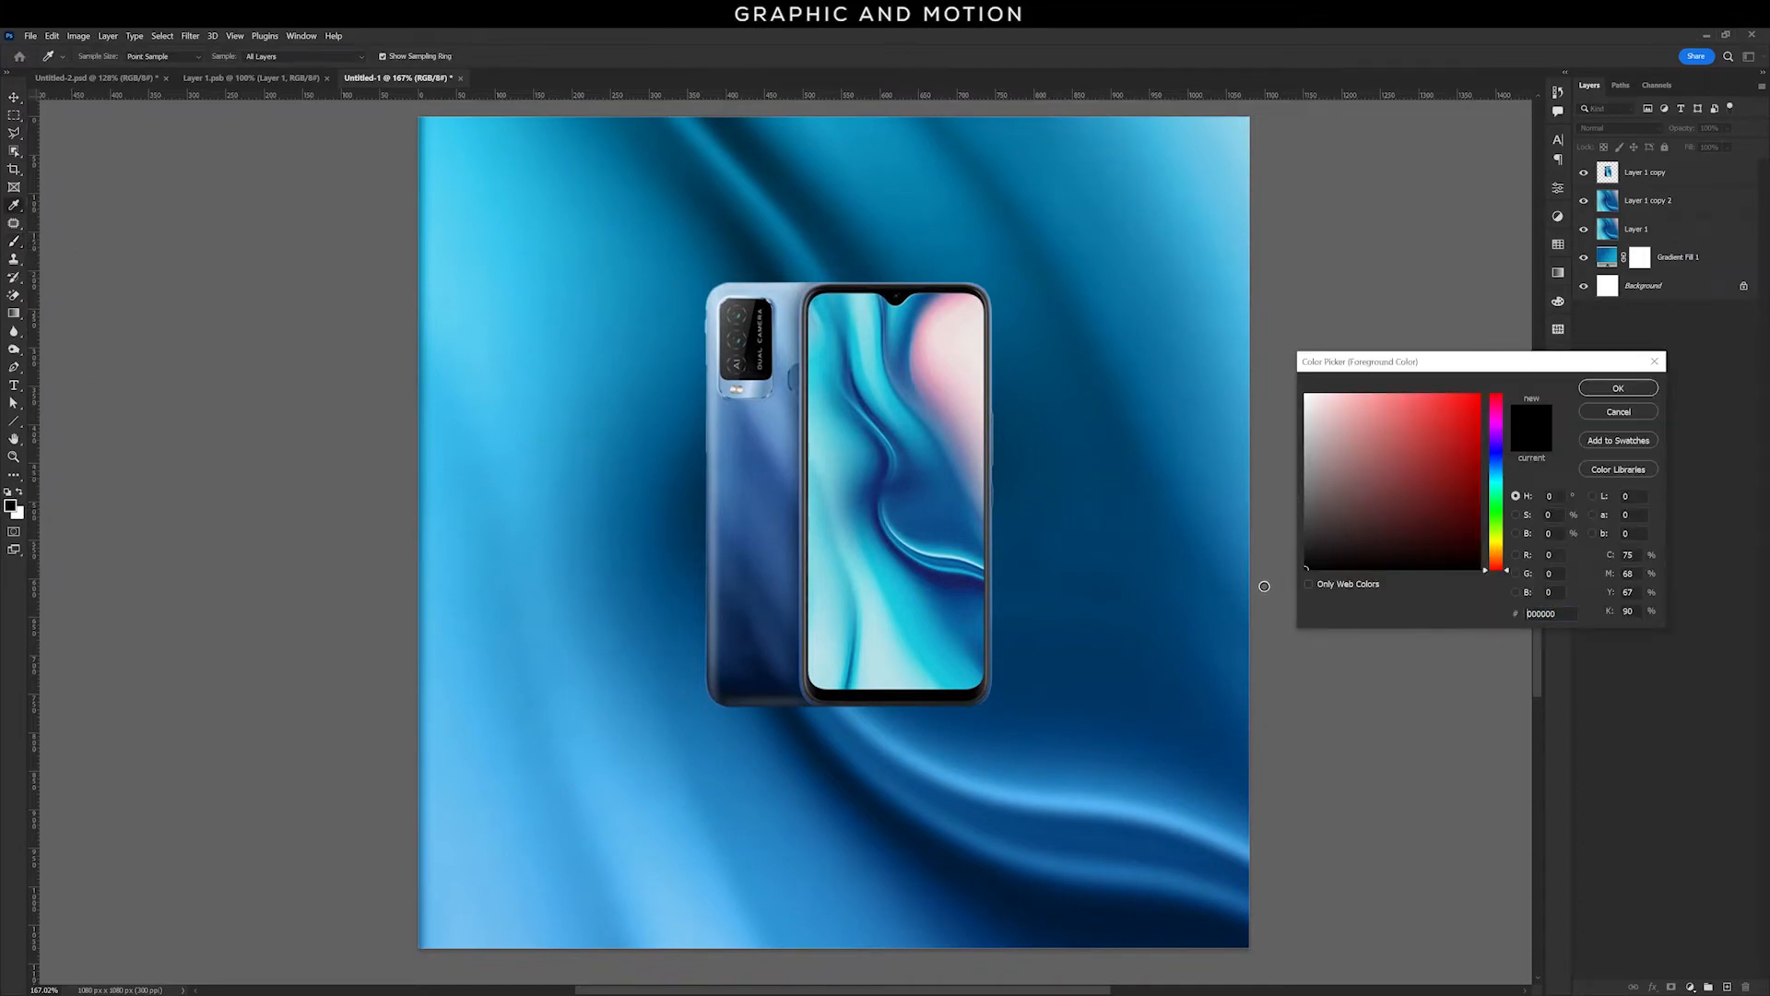
pyautogui.click(1618, 388)
pyautogui.click(1679, 204)
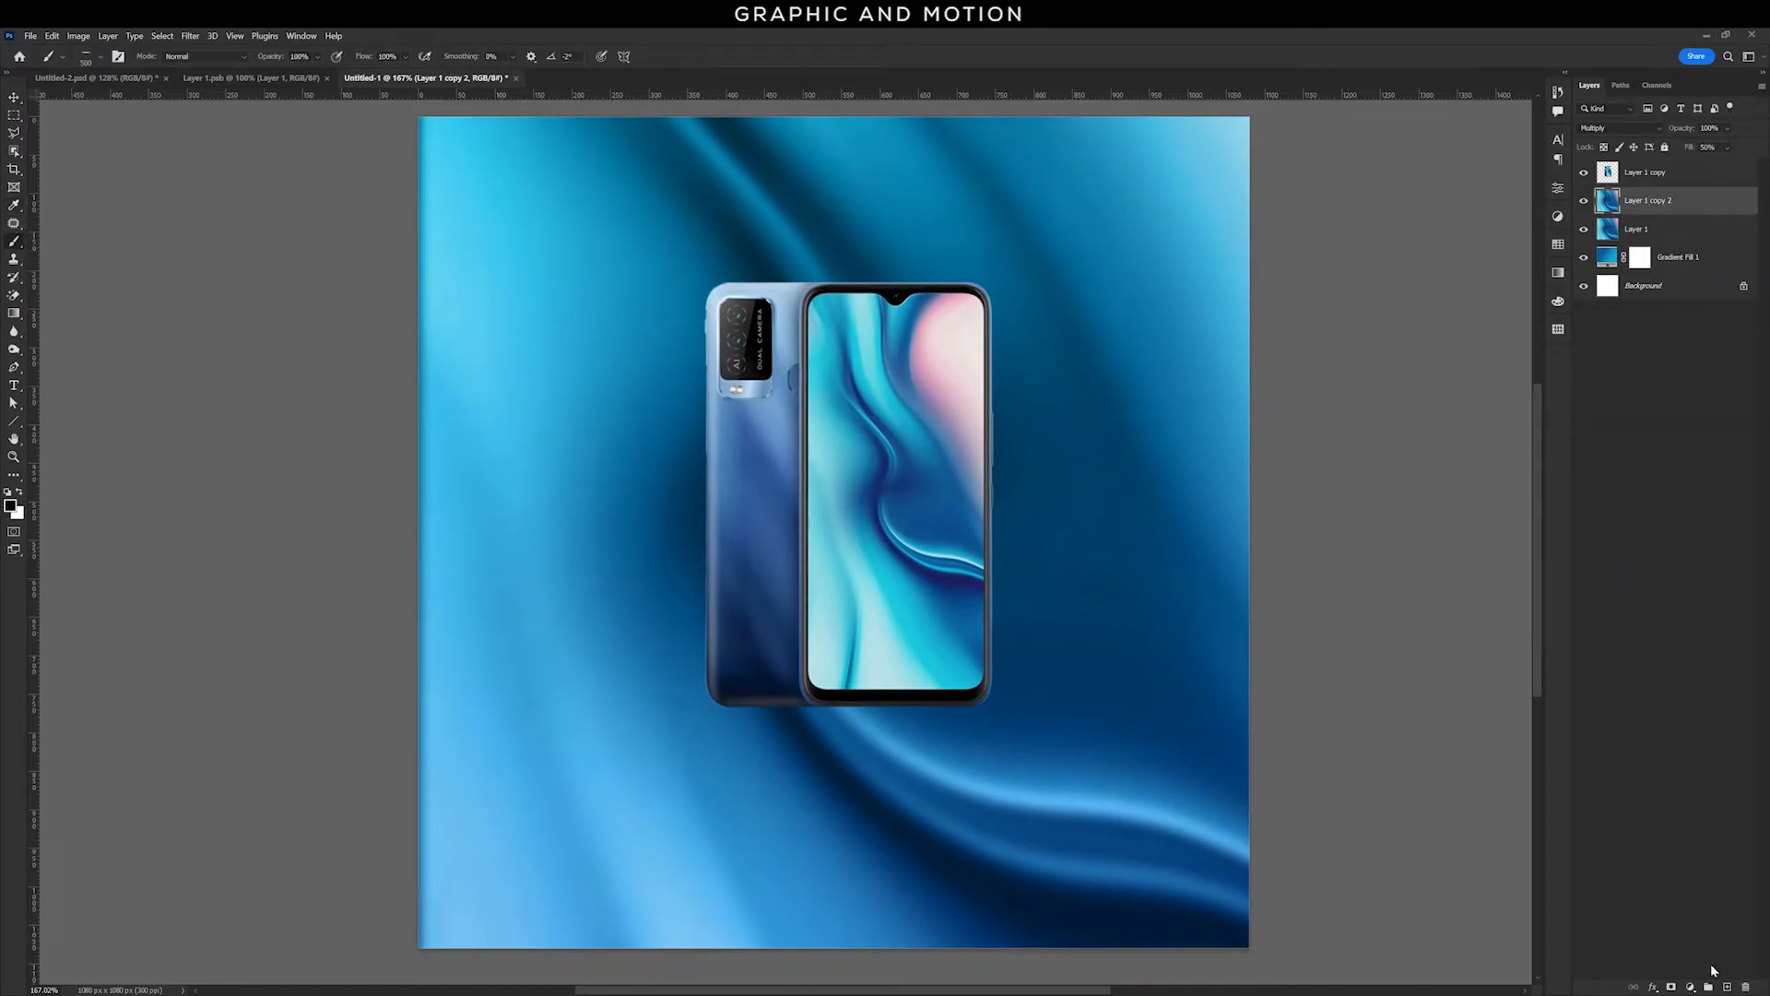
pyautogui.click(1727, 987)
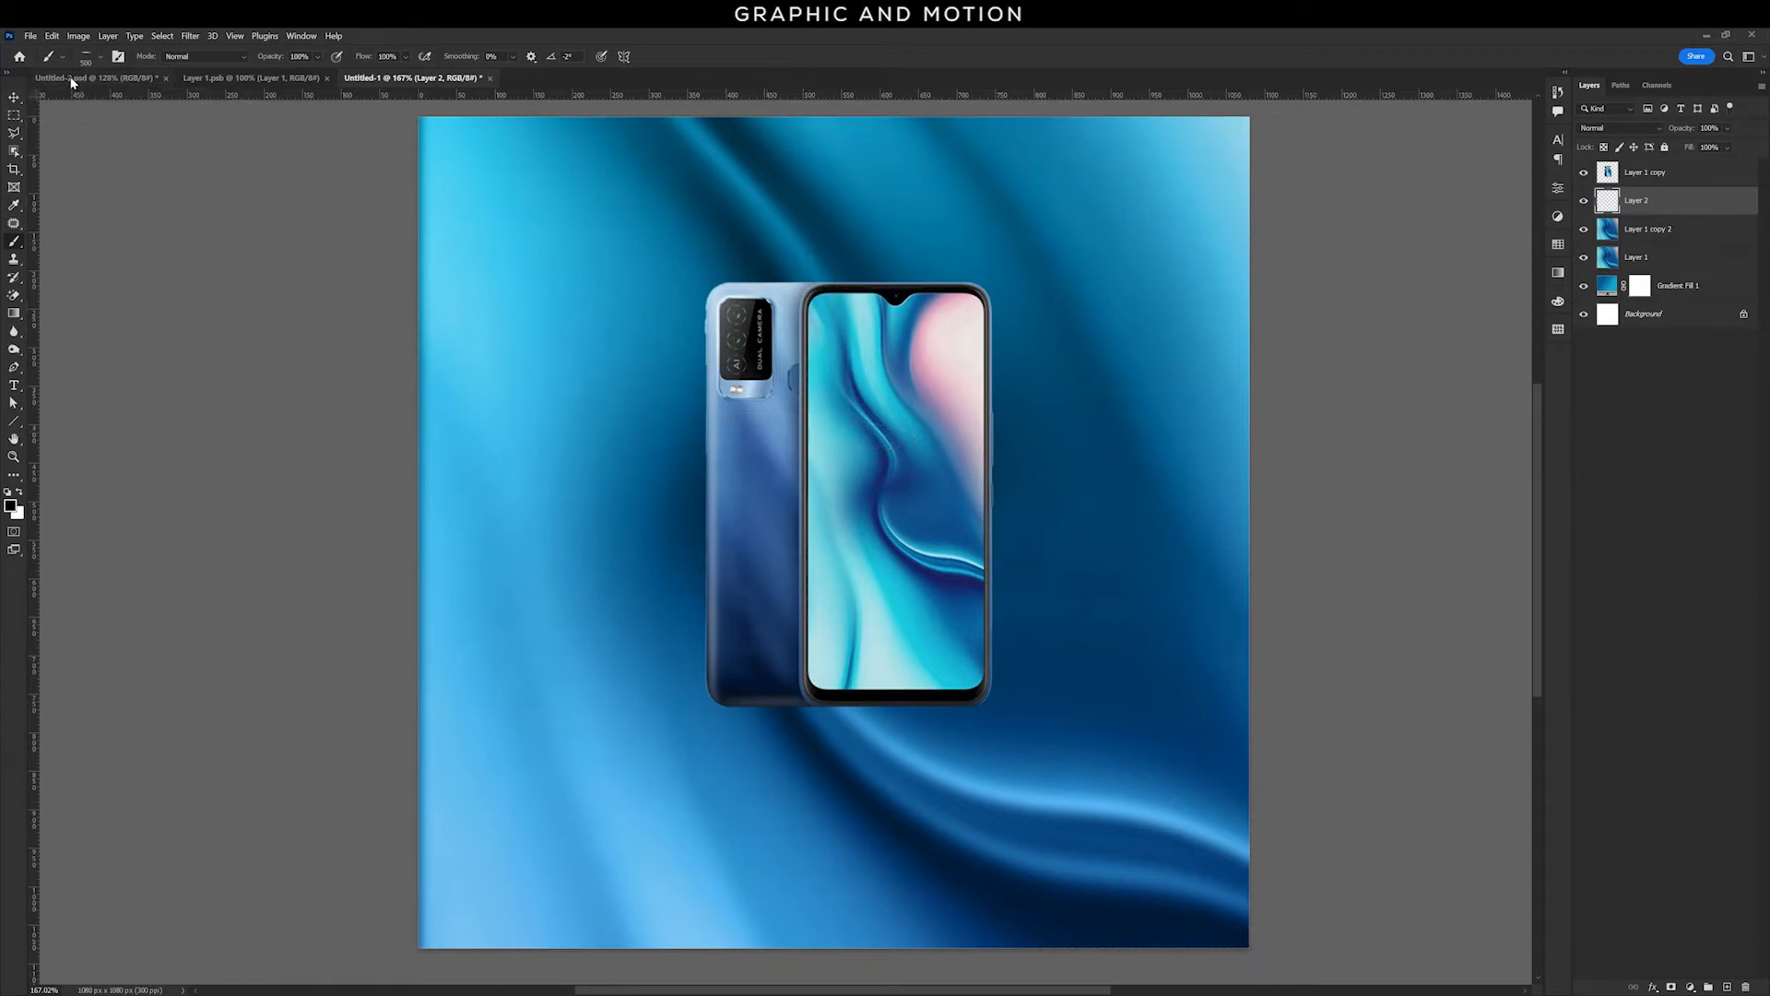
# Step: Paint a soft black shadow beneath the phone on Layer 2 with a flattened Soft Round brush, 500 px and 0% hardness
pyautogui.click(100, 56)
pyautogui.moveTo(42, 122); pyautogui.dragTo(50, 116)
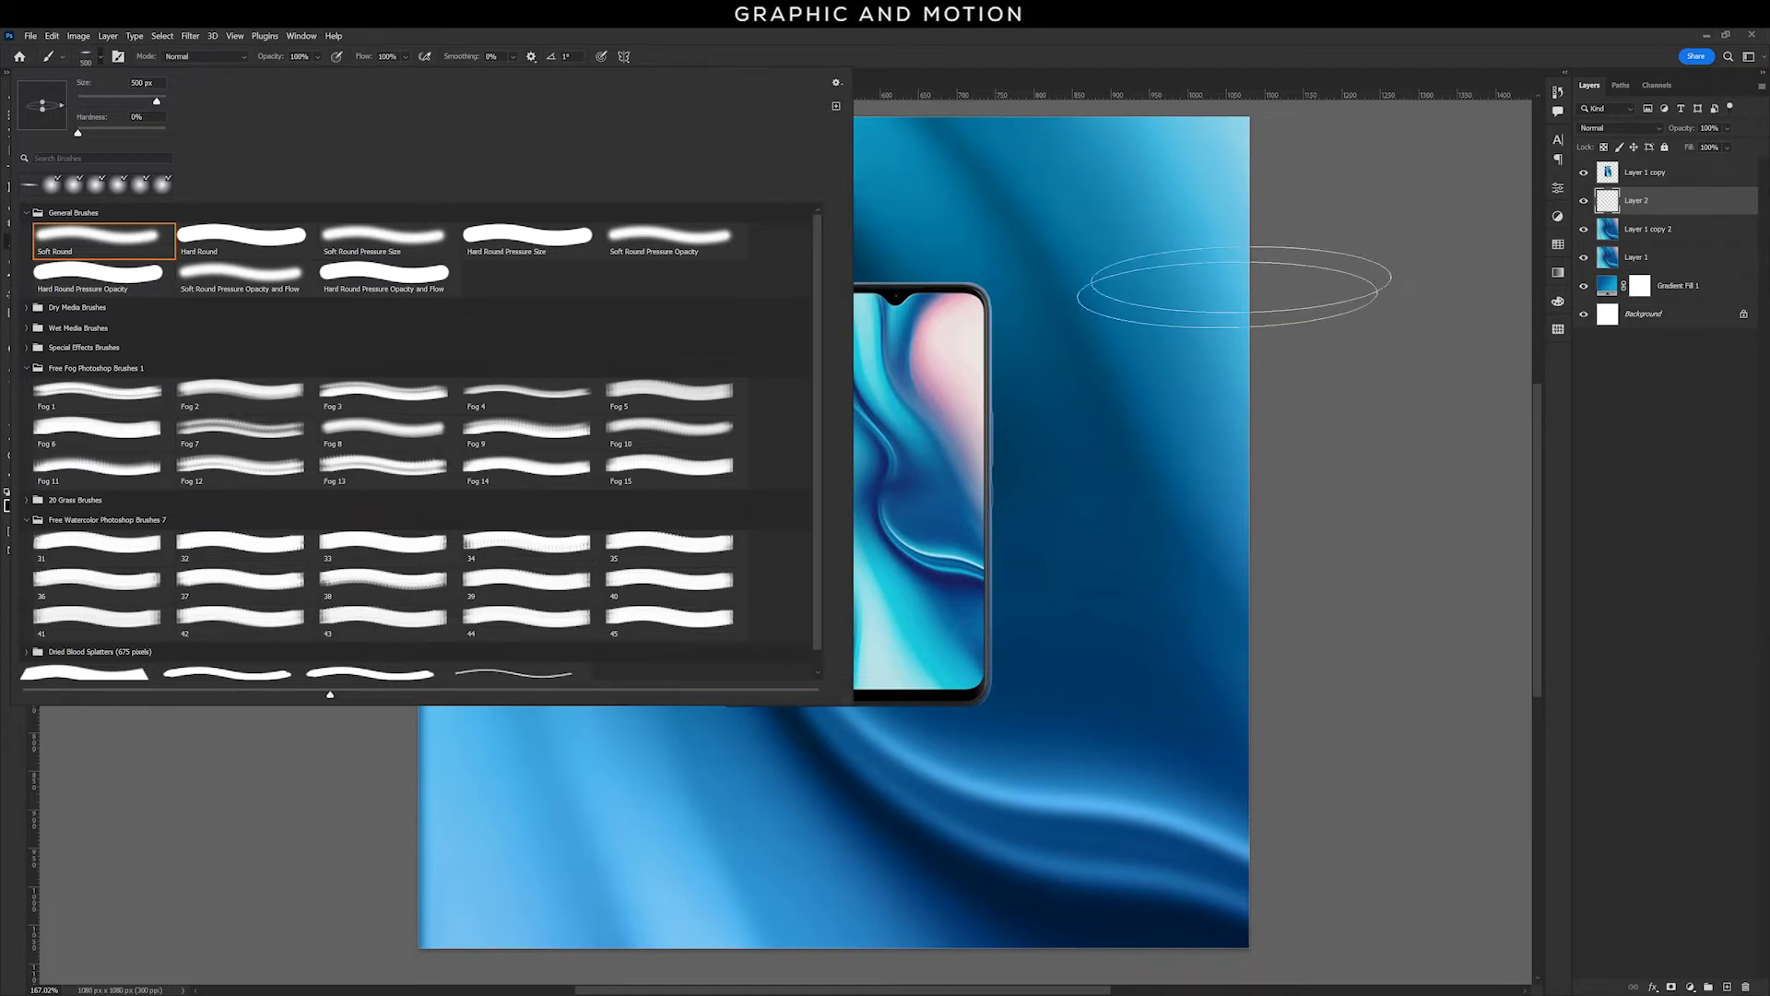
pyautogui.click(848, 710)
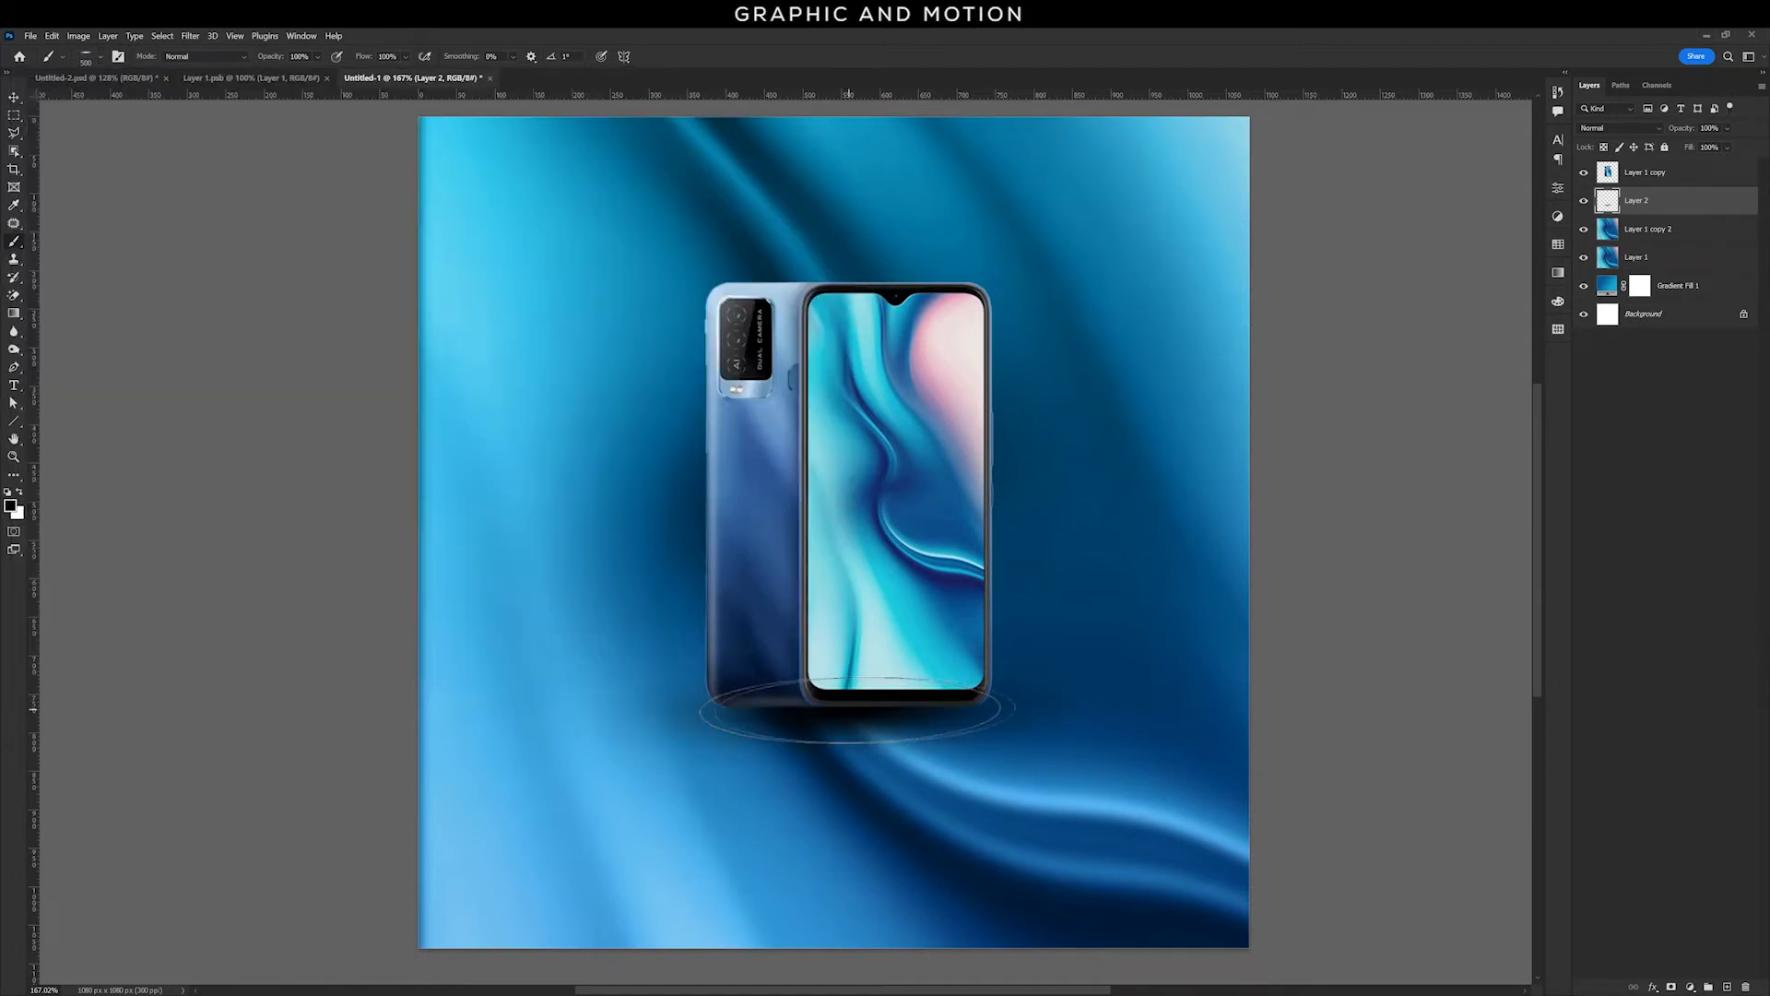
pyautogui.click(873, 715)
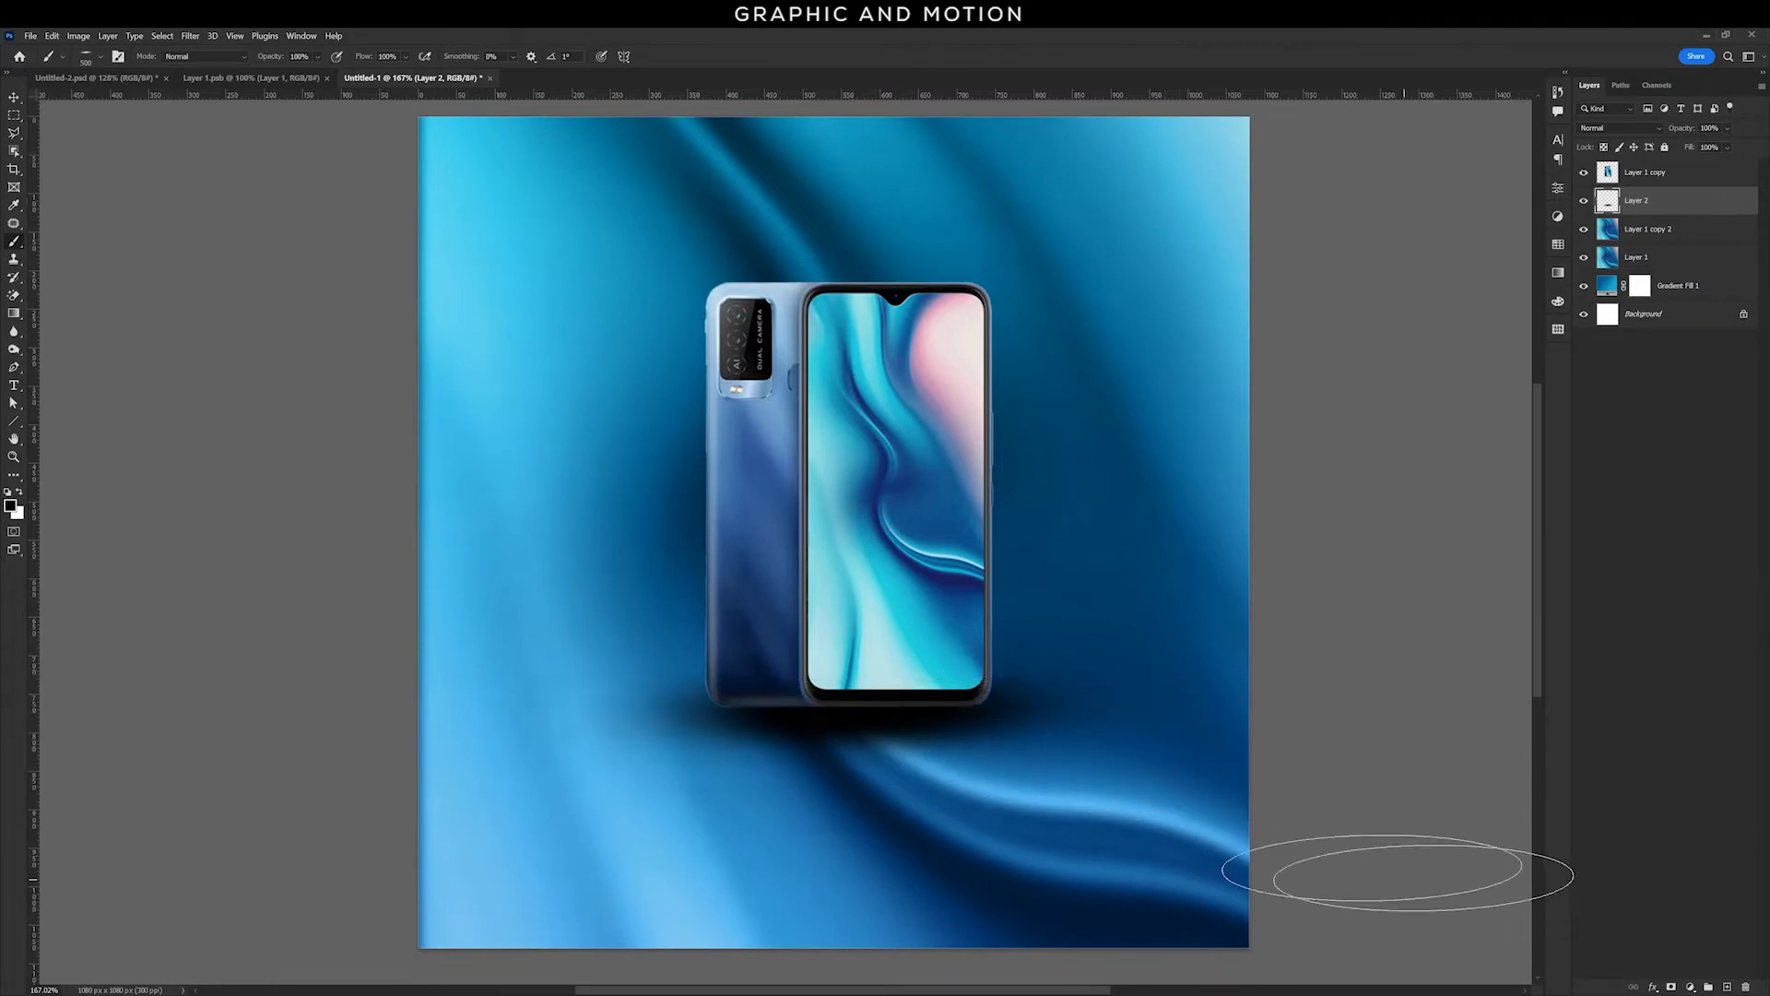
pyautogui.hotkey('ctrl', 't')
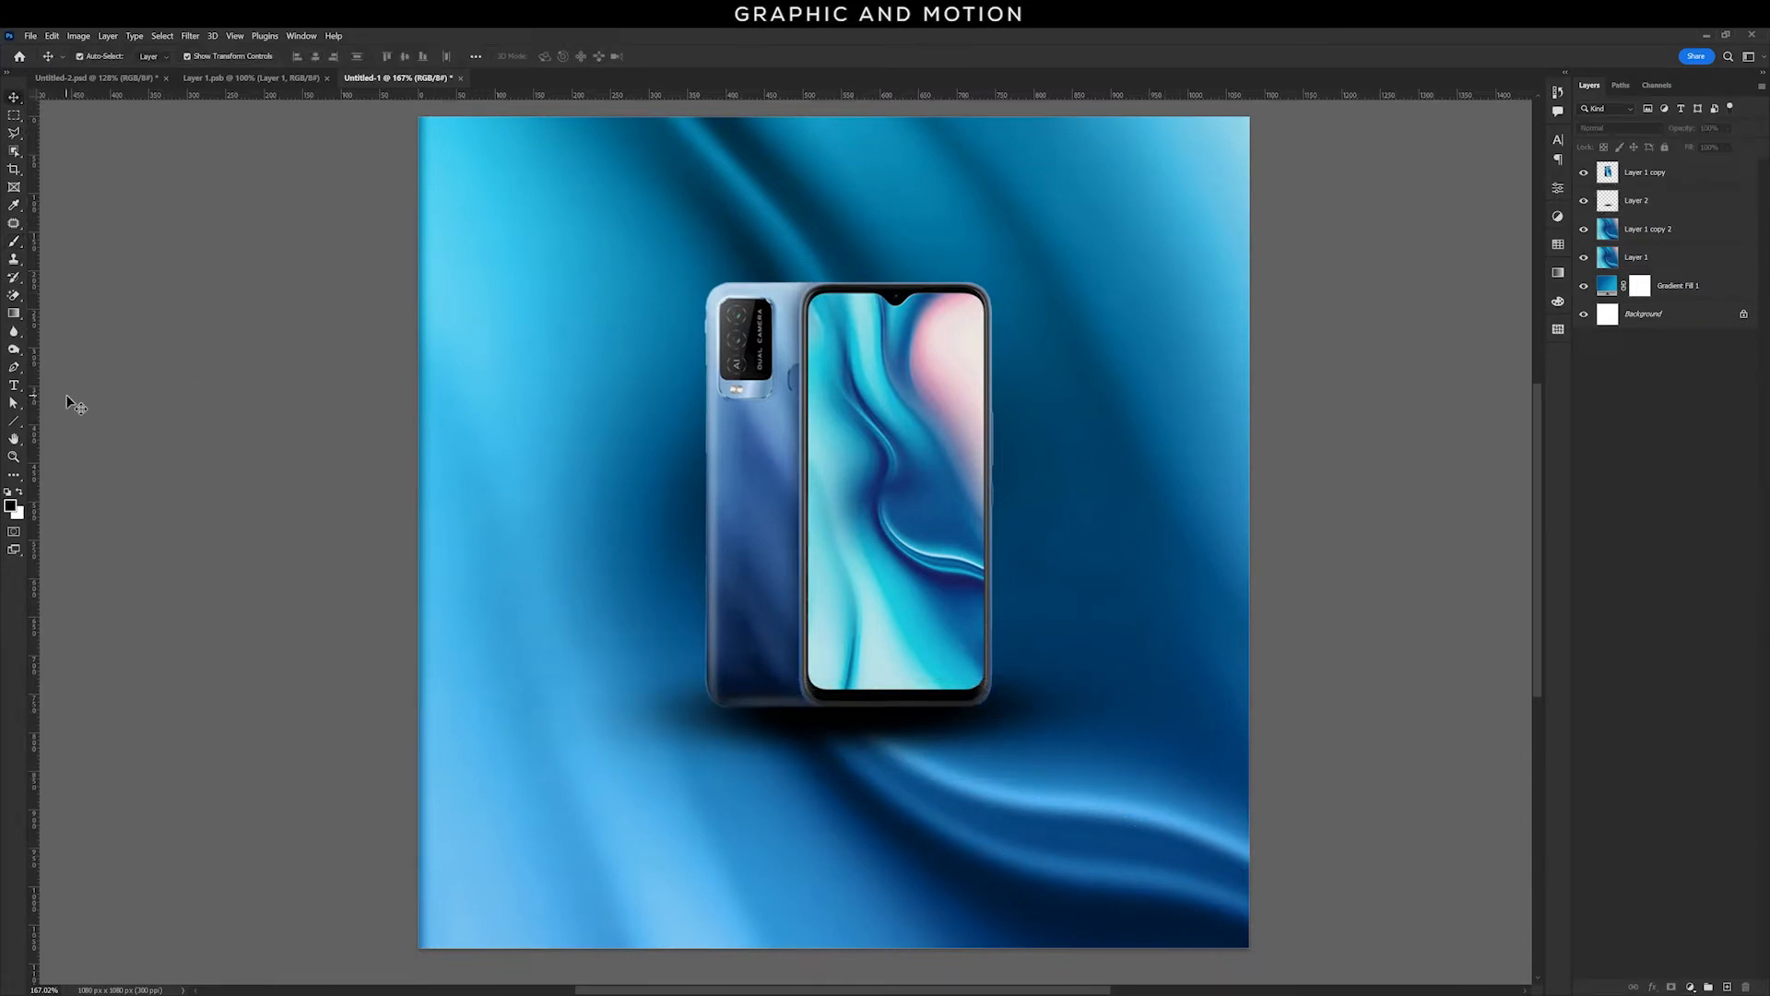
# Step: Add the white Lato title "Reedmi Note" at 18 pt above the phone, with "Reedmi" bold and "Note" light
pyautogui.moveTo(14, 386); pyautogui.dragTo(60, 389)
pyautogui.click(61, 387)
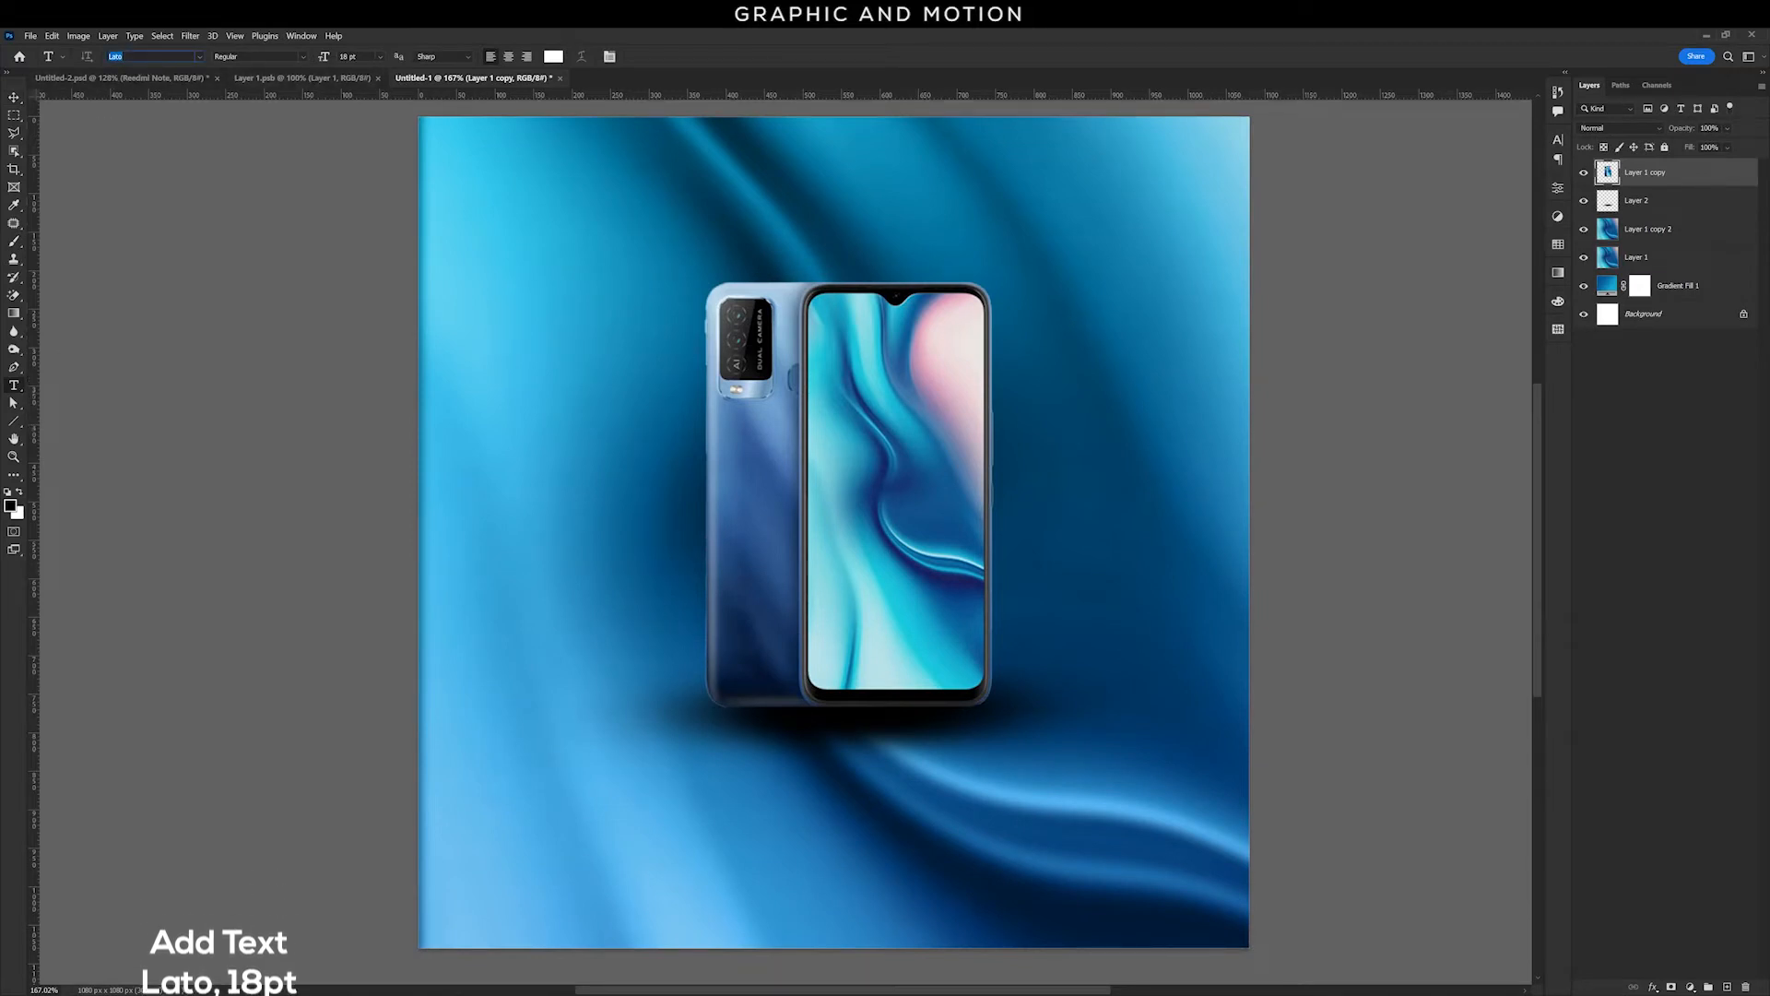
pyautogui.click(355, 56)
pyautogui.click(553, 57)
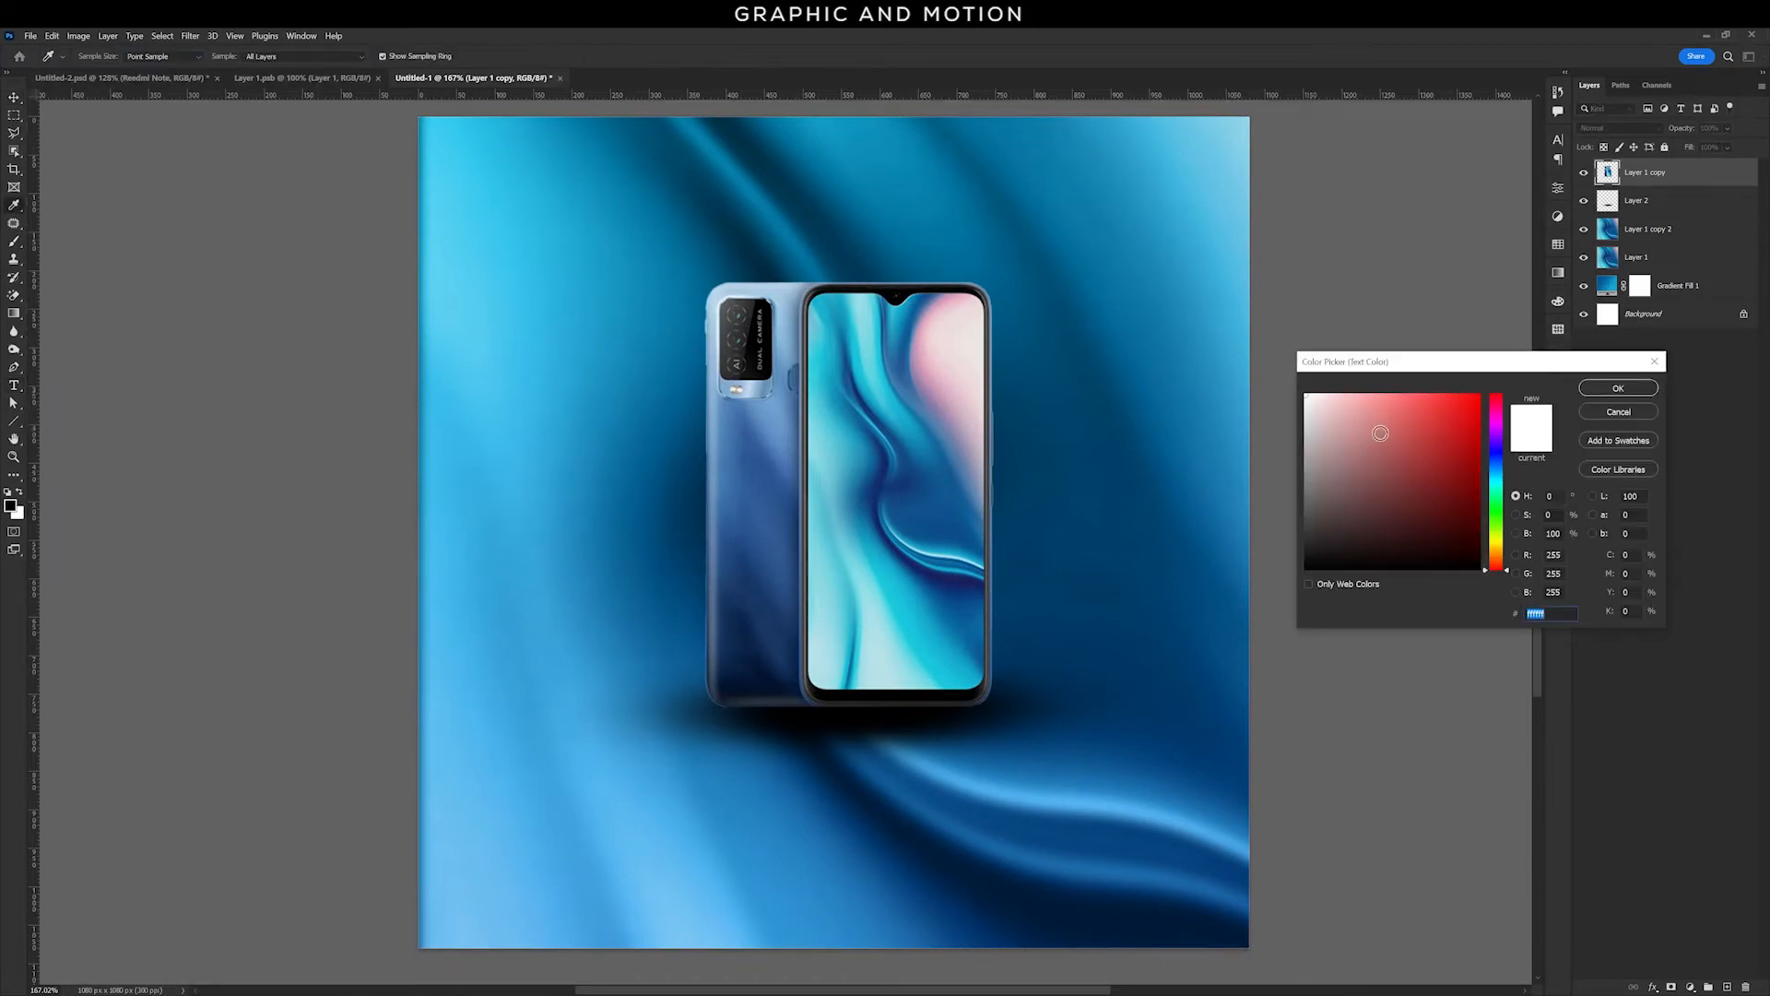
pyautogui.click(1625, 399)
pyautogui.click(828, 195)
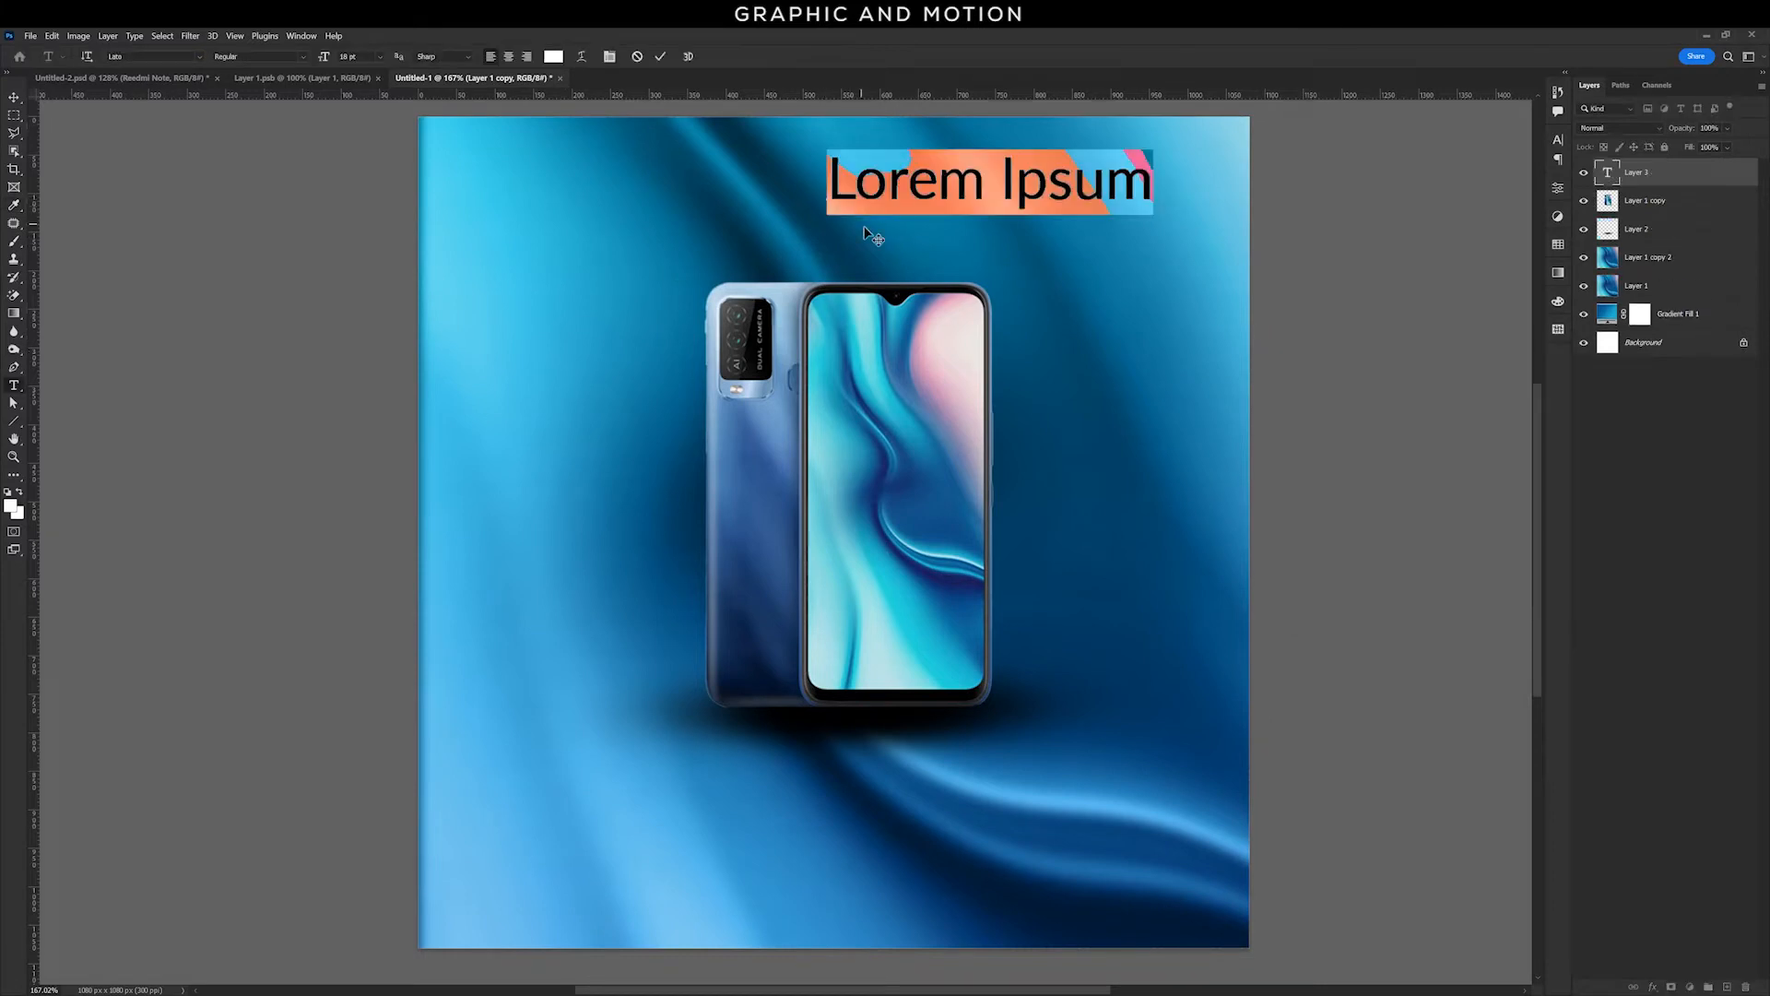
pyautogui.click(896, 198)
pyautogui.hotkey('ctrl', 'a')
pyautogui.write('Reedmi Note')
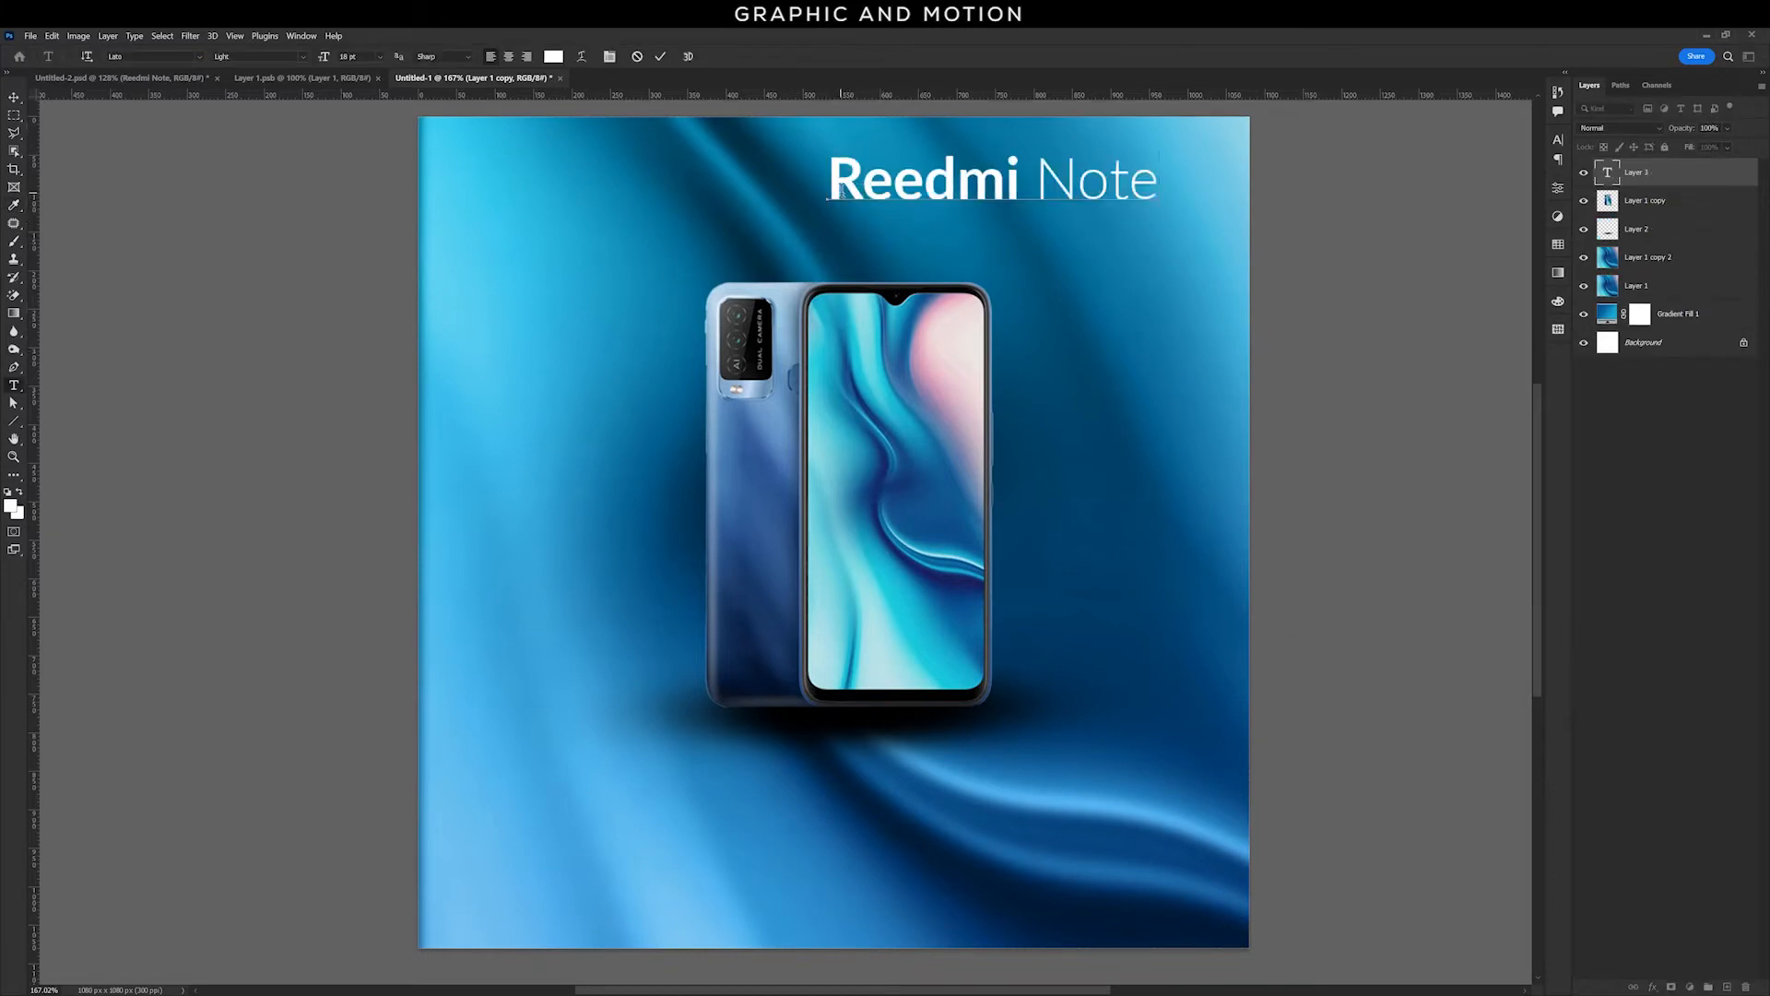
# Step: Move the "Reedmi Note" title so it sits centred above the phone
pyautogui.moveTo(840, 190); pyautogui.dragTo(1152, 190)
pyautogui.click(14, 97)
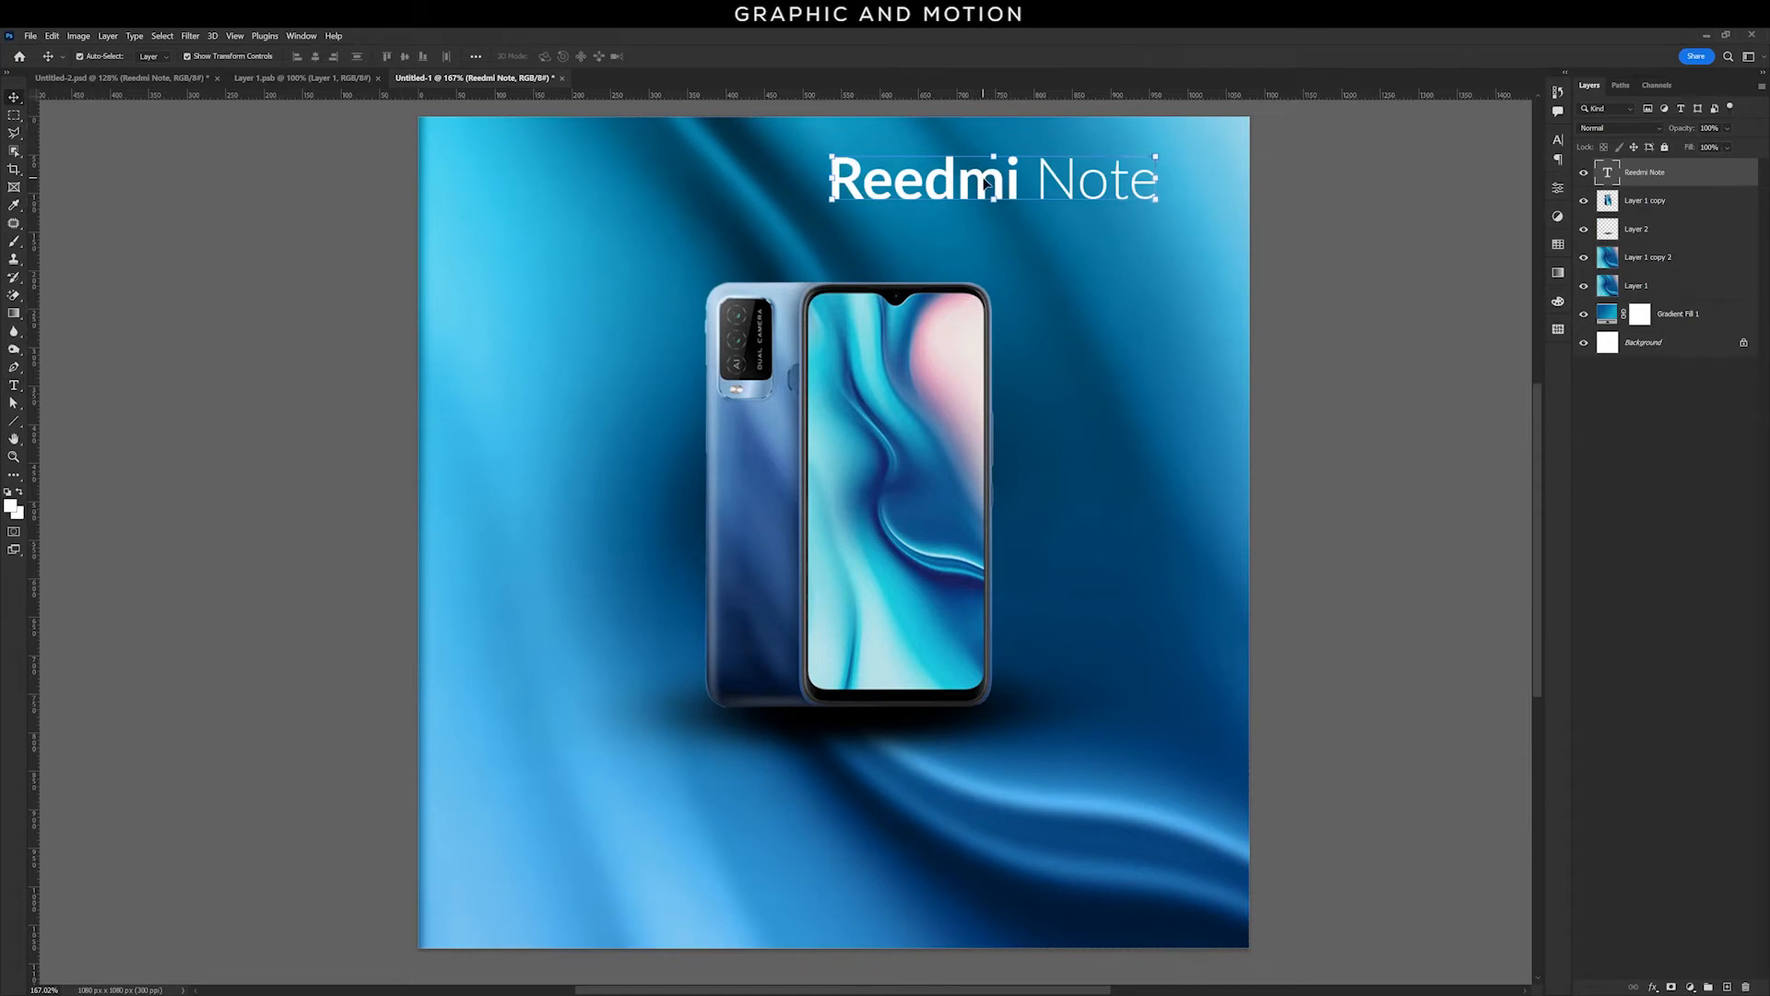
pyautogui.moveTo(985, 182); pyautogui.dragTo(835, 189)
# Step: Select the phone and its shadow layer together and move both slightly down, away from the title
pyautogui.click(889, 472)
pyautogui.keyDown('shift'); pyautogui.click(844, 743); pyautogui.keyUp('shift')
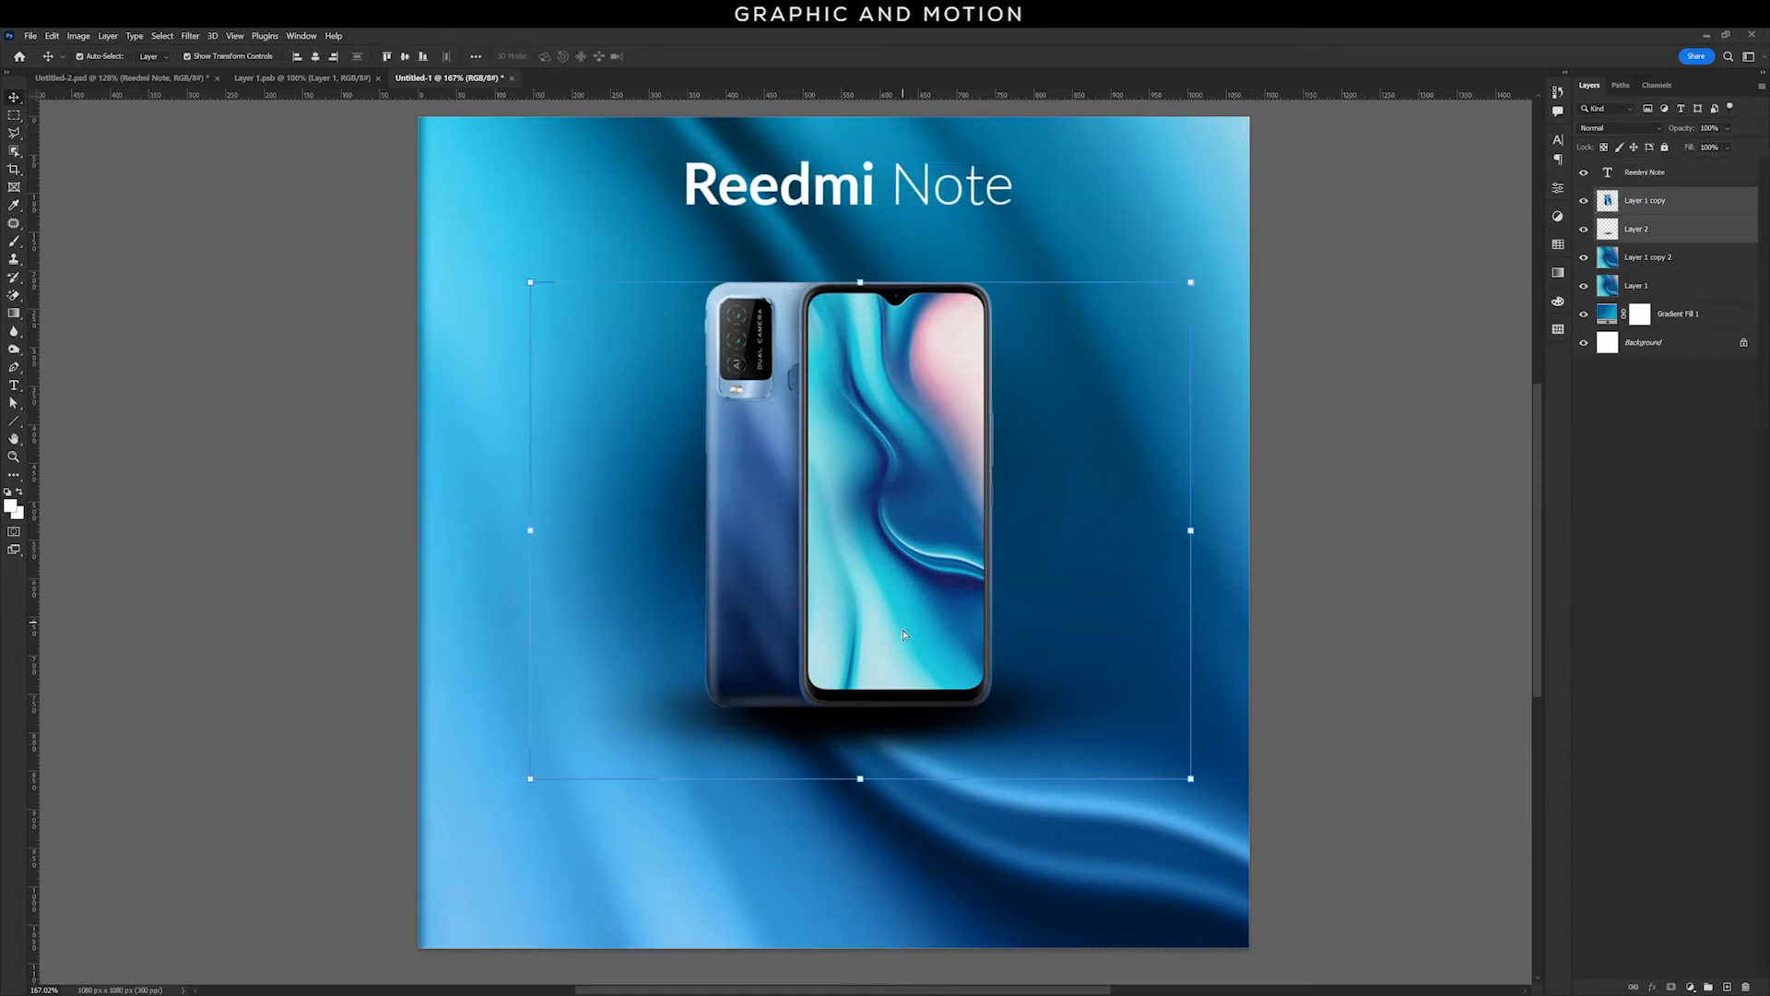
pyautogui.moveTo(904, 635); pyautogui.dragTo(904, 652)
pyautogui.click(1319, 527)
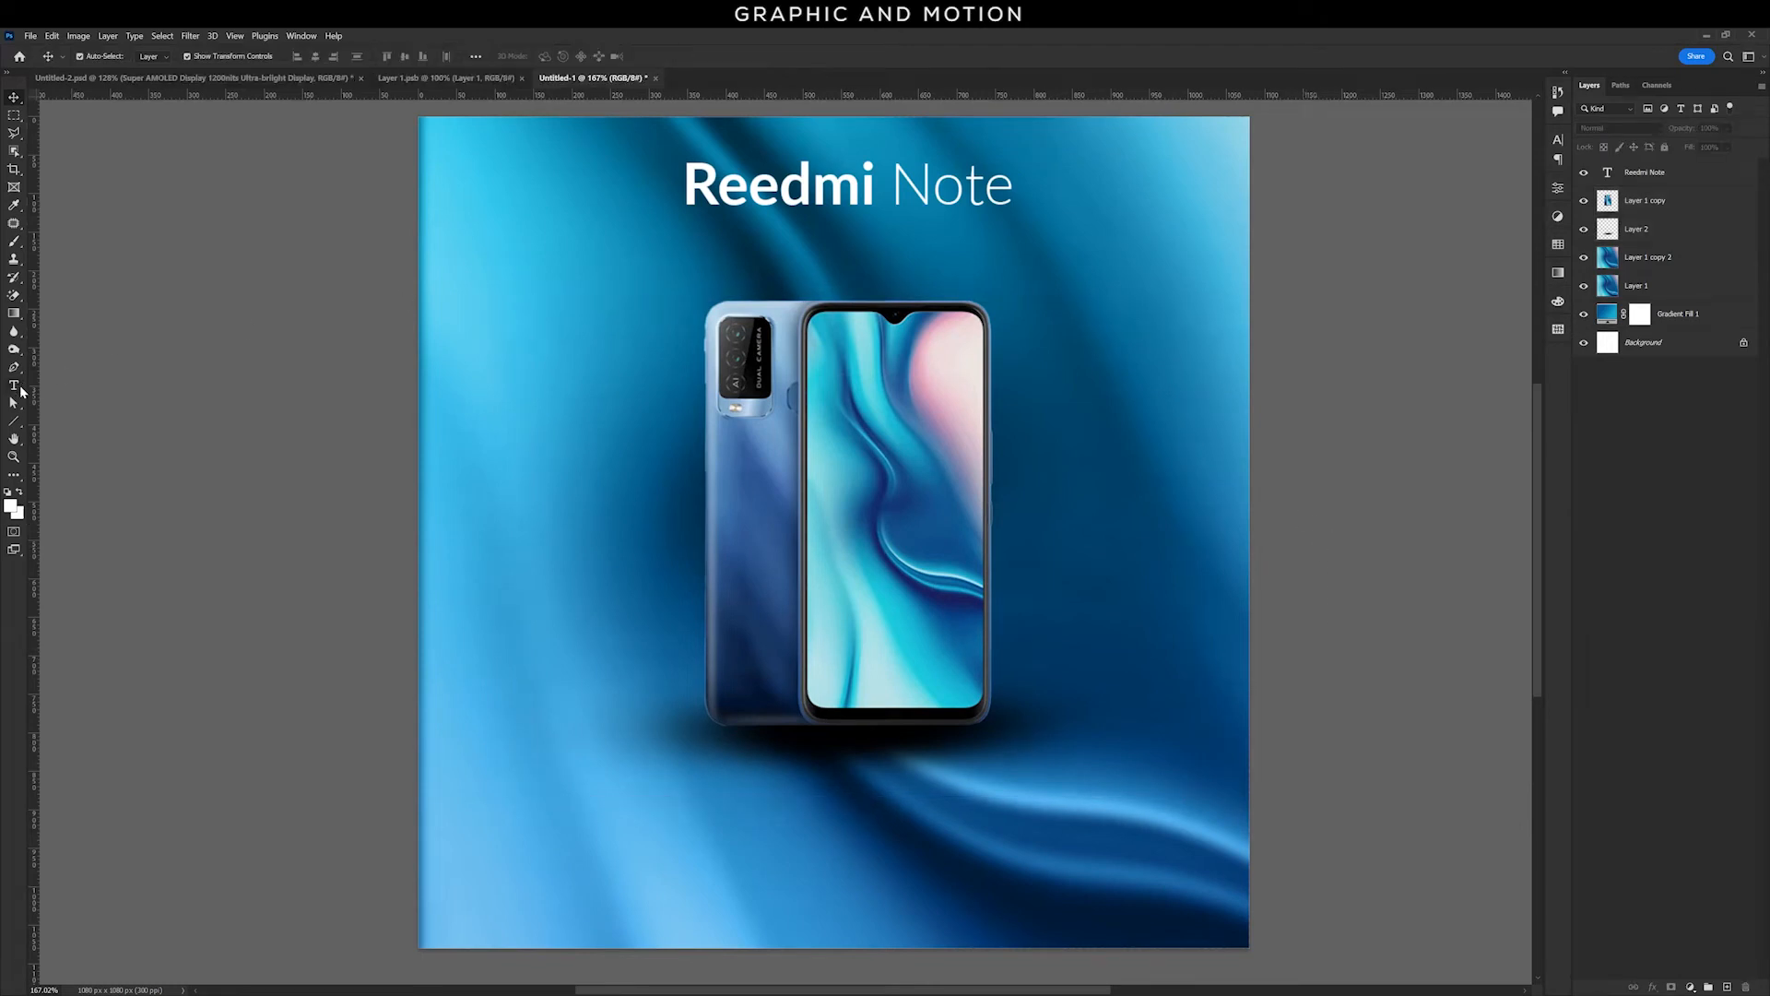
# Step: Add the centred two-line subtitle "Super AMOLED Display 1200nits Ultra-bright Display" in Lato Bold, 5 pt, and align it closely under the title
pyautogui.moveTo(14, 385); pyautogui.dragTo(55, 381)
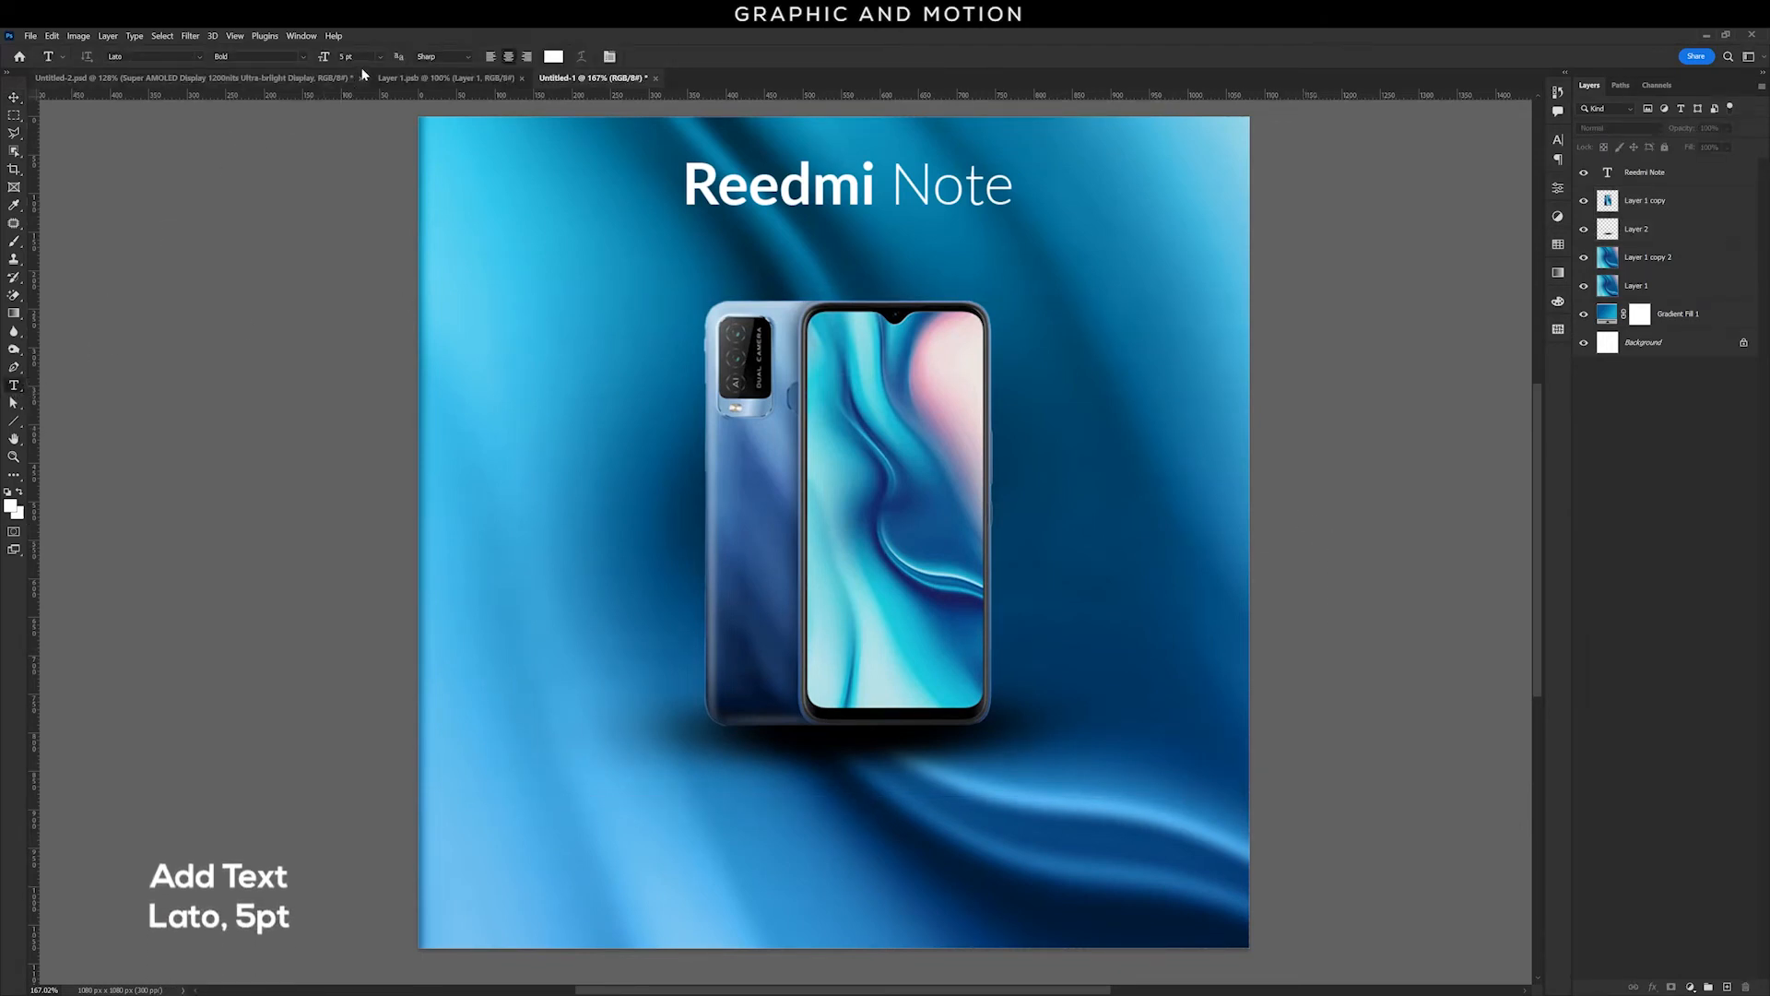
pyautogui.moveTo(688, 231); pyautogui.dragTo(1014, 277)
pyautogui.write('Super AMOLED Display 1200nits Ultra-briight Display')
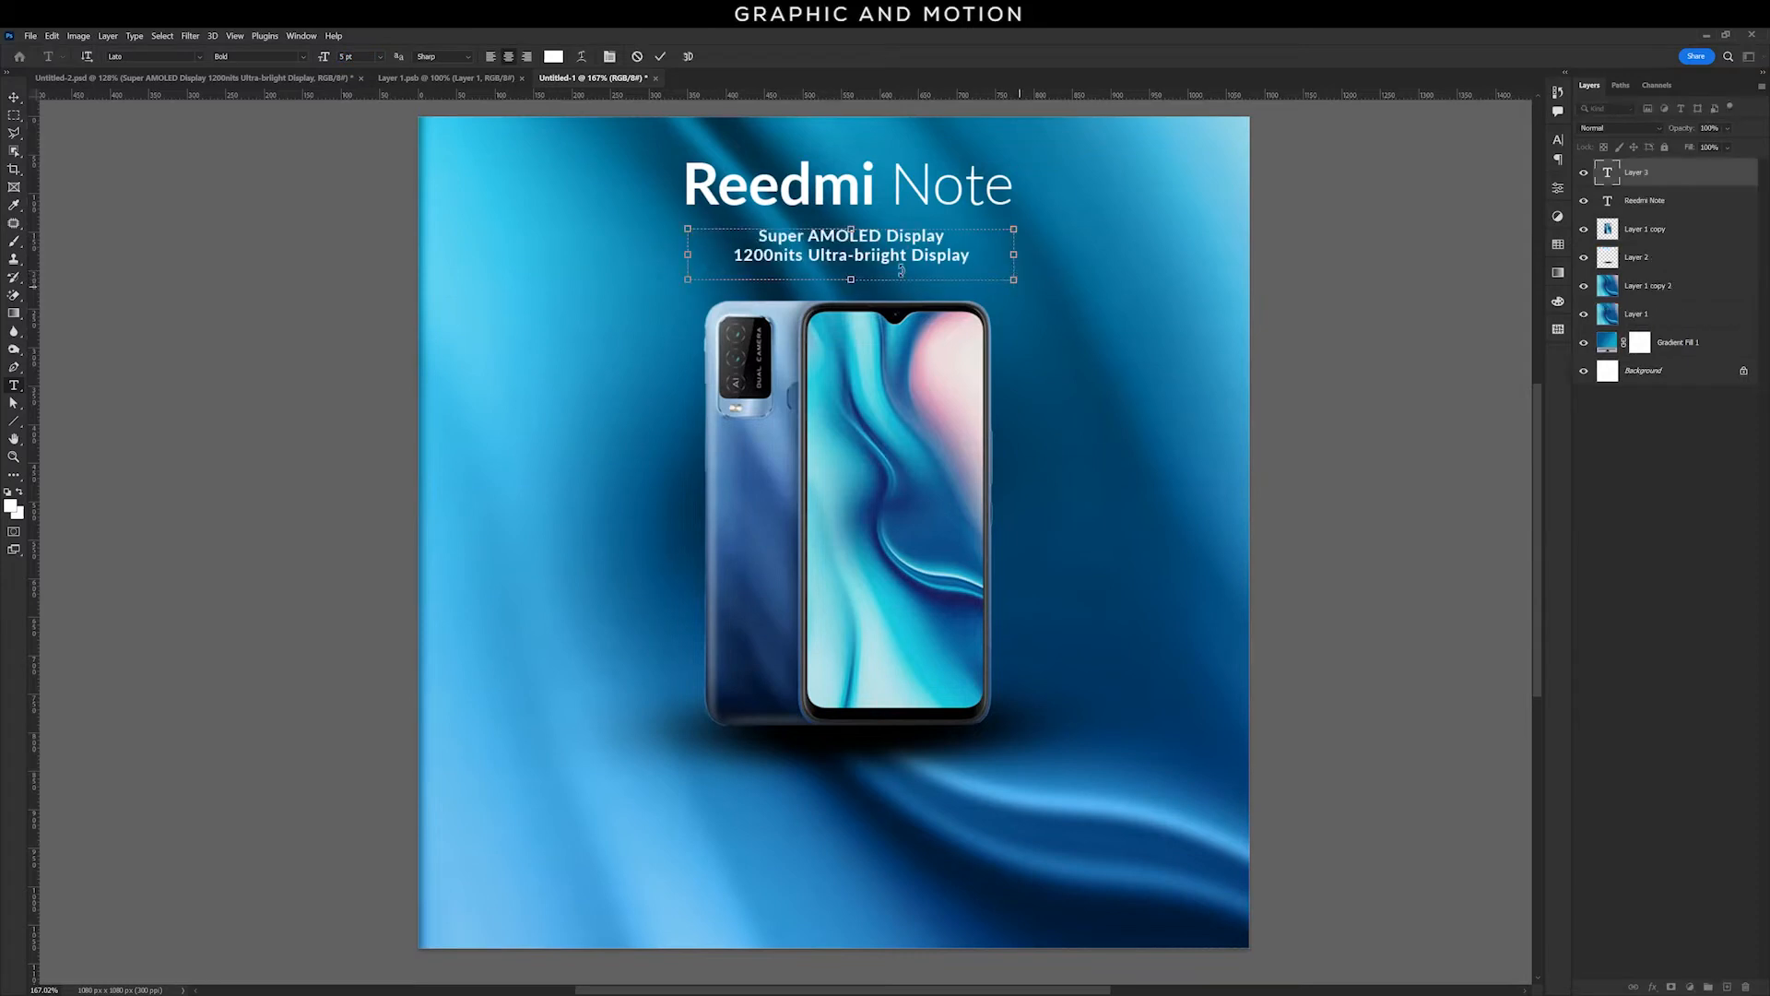
pyautogui.click(14, 97)
pyautogui.moveTo(934, 262); pyautogui.dragTo(928, 255)
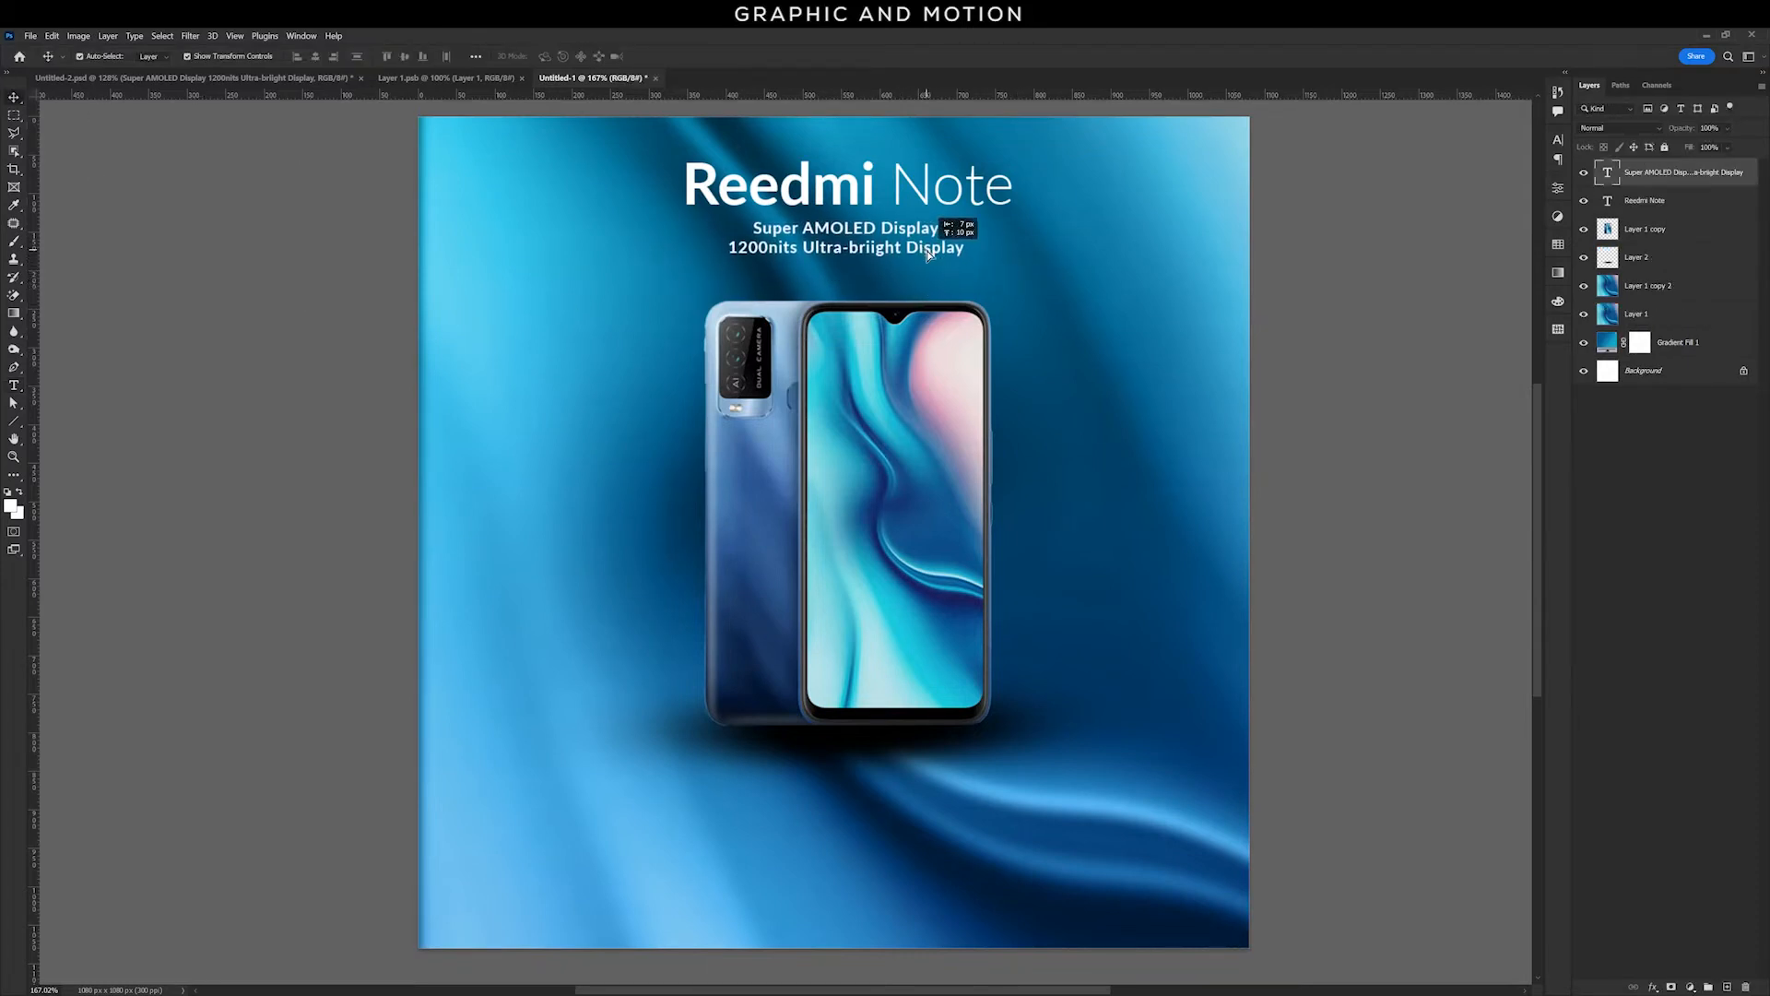
pyautogui.click(1336, 561)
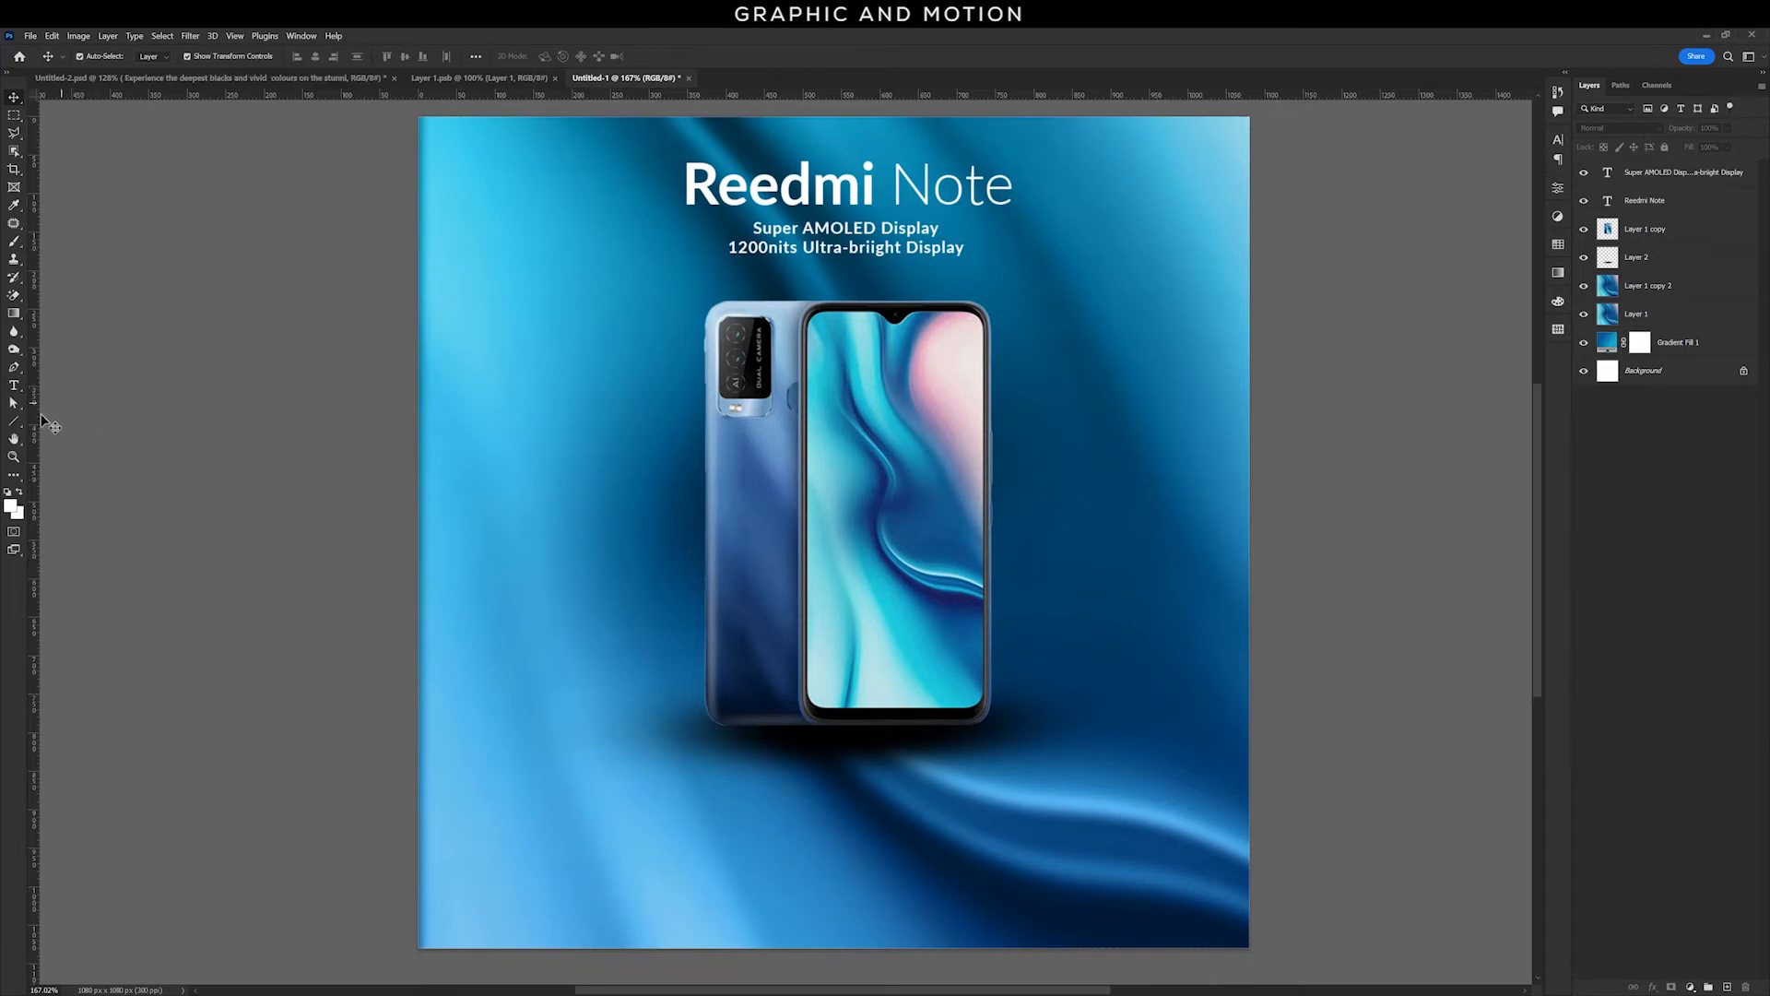
# Step: Add the 4 pt Lato Regular text "Experience the deepest blacks and vivid colours on the stunning Super AMOLED Display." beneath the phone
pyautogui.click(14, 385)
pyautogui.click(44, 385)
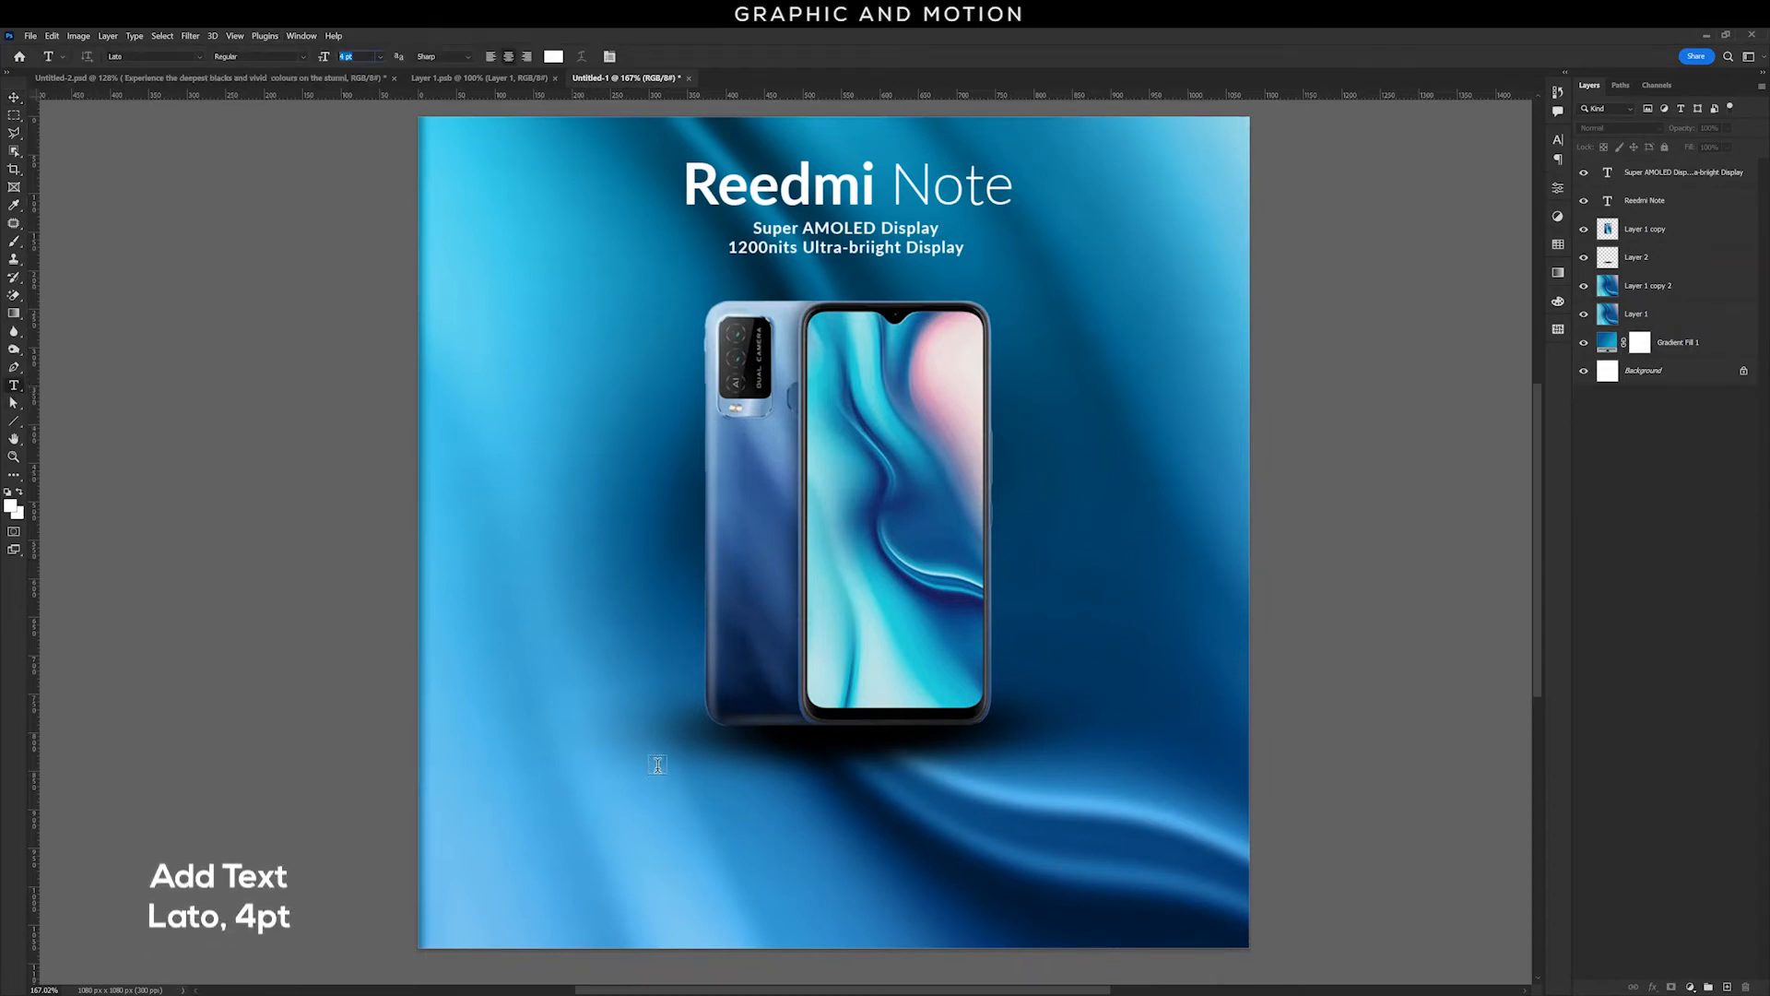
pyautogui.moveTo(658, 765); pyautogui.dragTo(1030, 832)
pyautogui.write('Experience the deepest blacks and vivid  colours on the stunning Super AMOLED Display.')
pyautogui.click(14, 96)
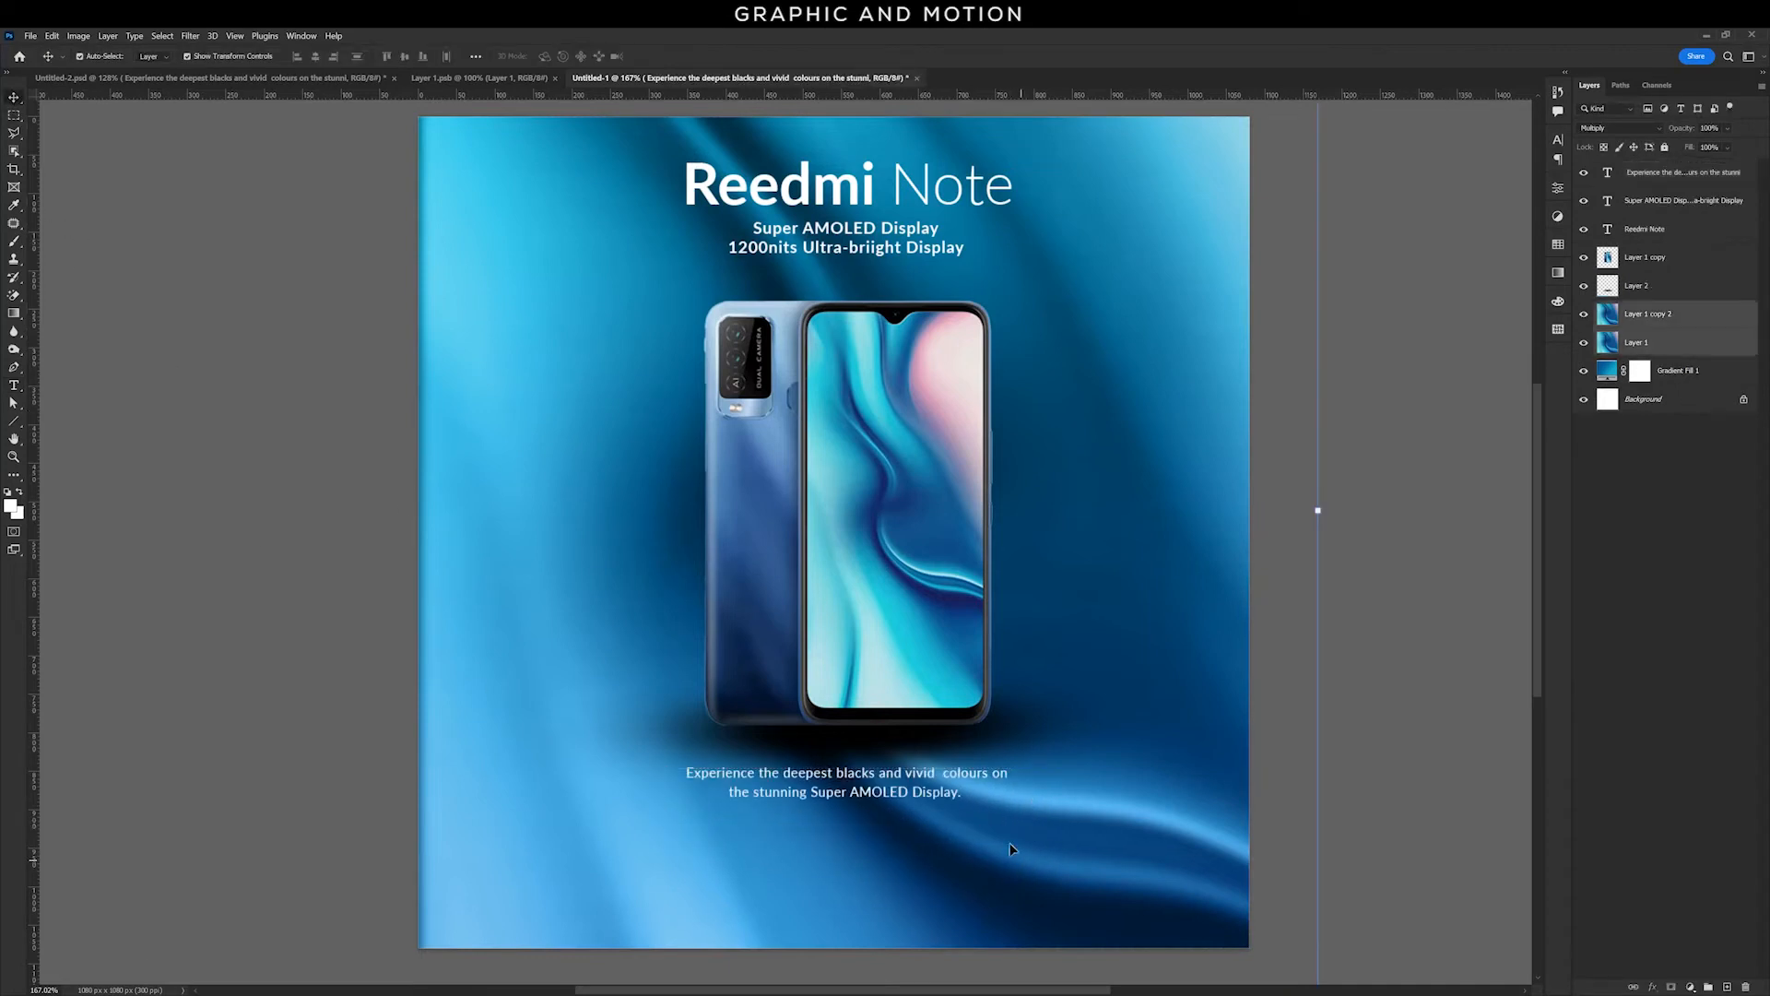
pyautogui.moveTo(946, 801); pyautogui.dragTo(945, 791)
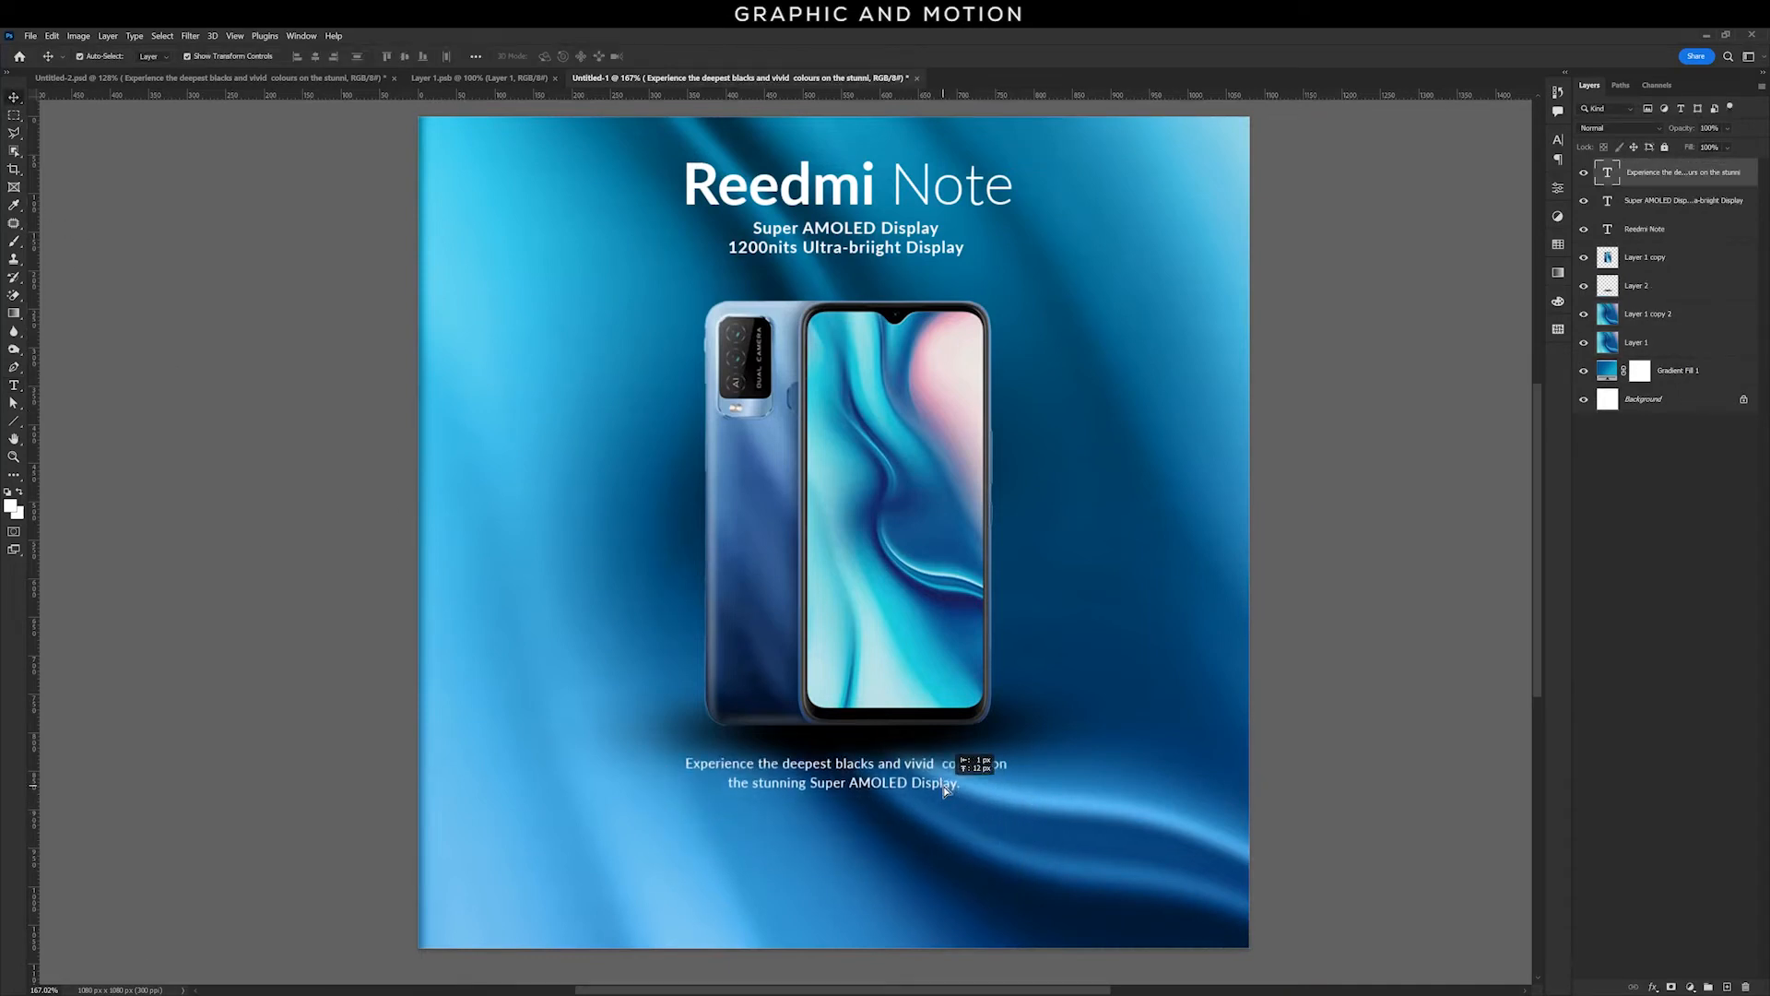
pyautogui.click(43, 451)
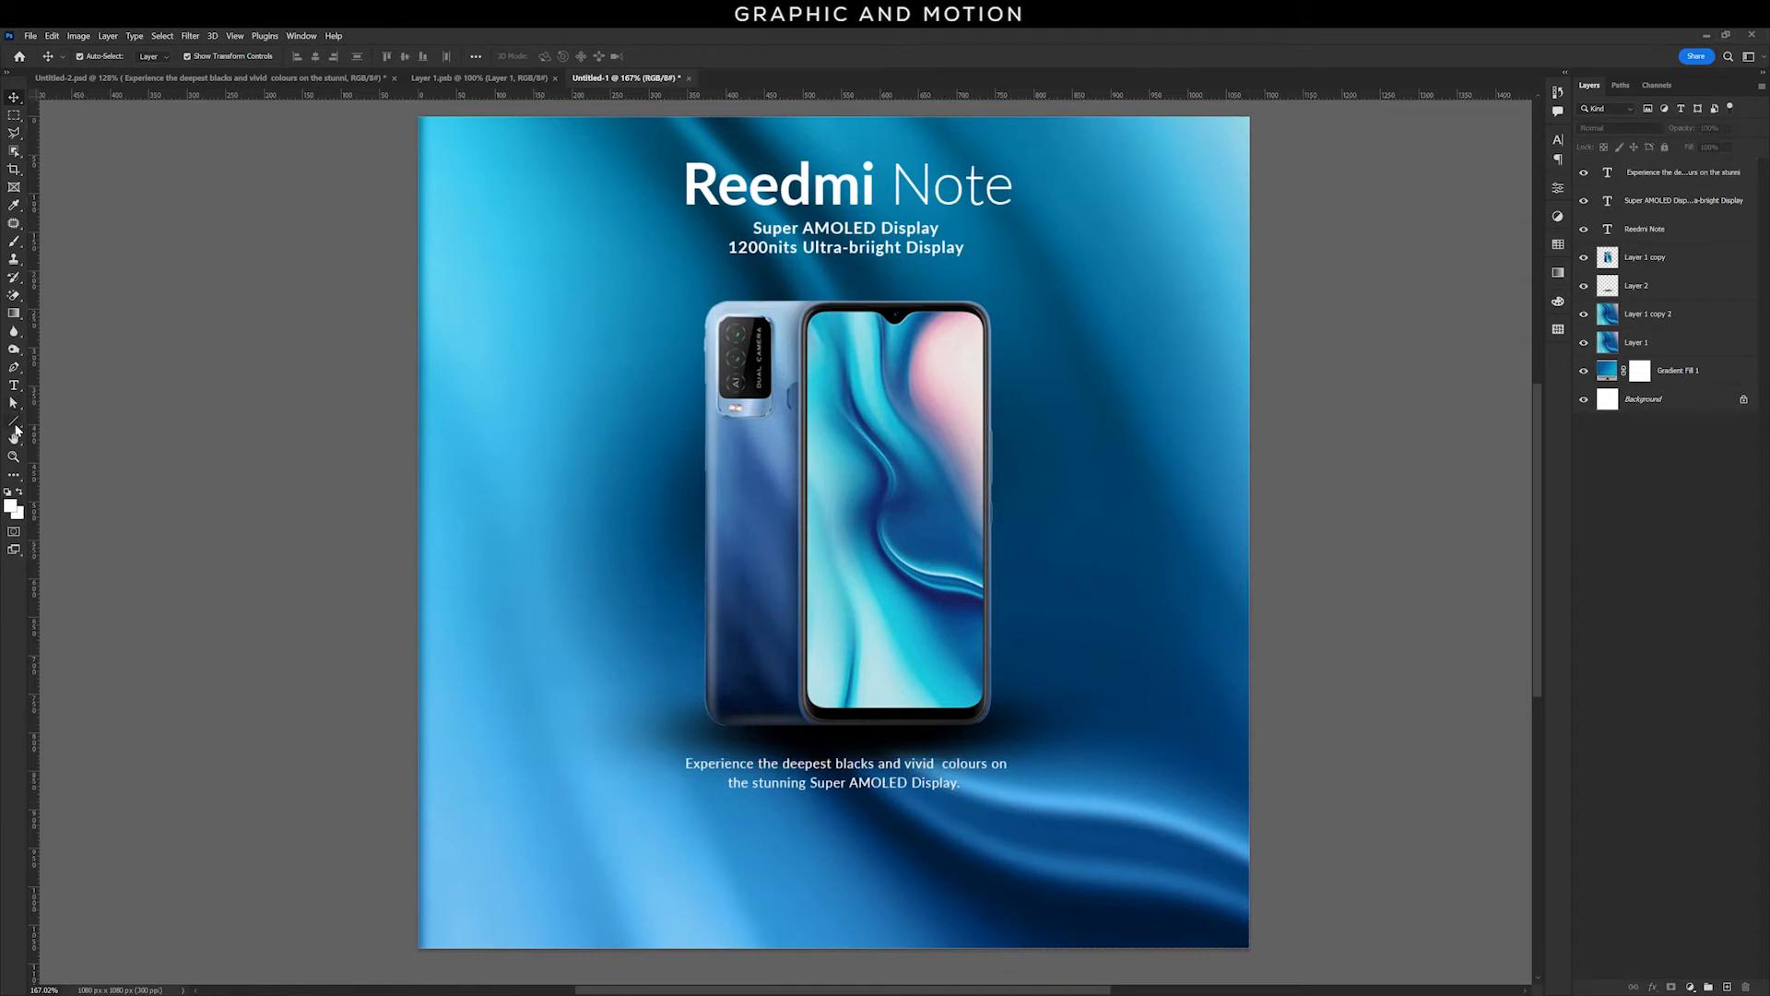
# Step: Draw an unfilled rectangle about 177 × 45 px with a 2 px white stroke near the poster's lower edge and round its corners to 22 px
pyautogui.rightClick(16, 430)
pyautogui.click(80, 430)
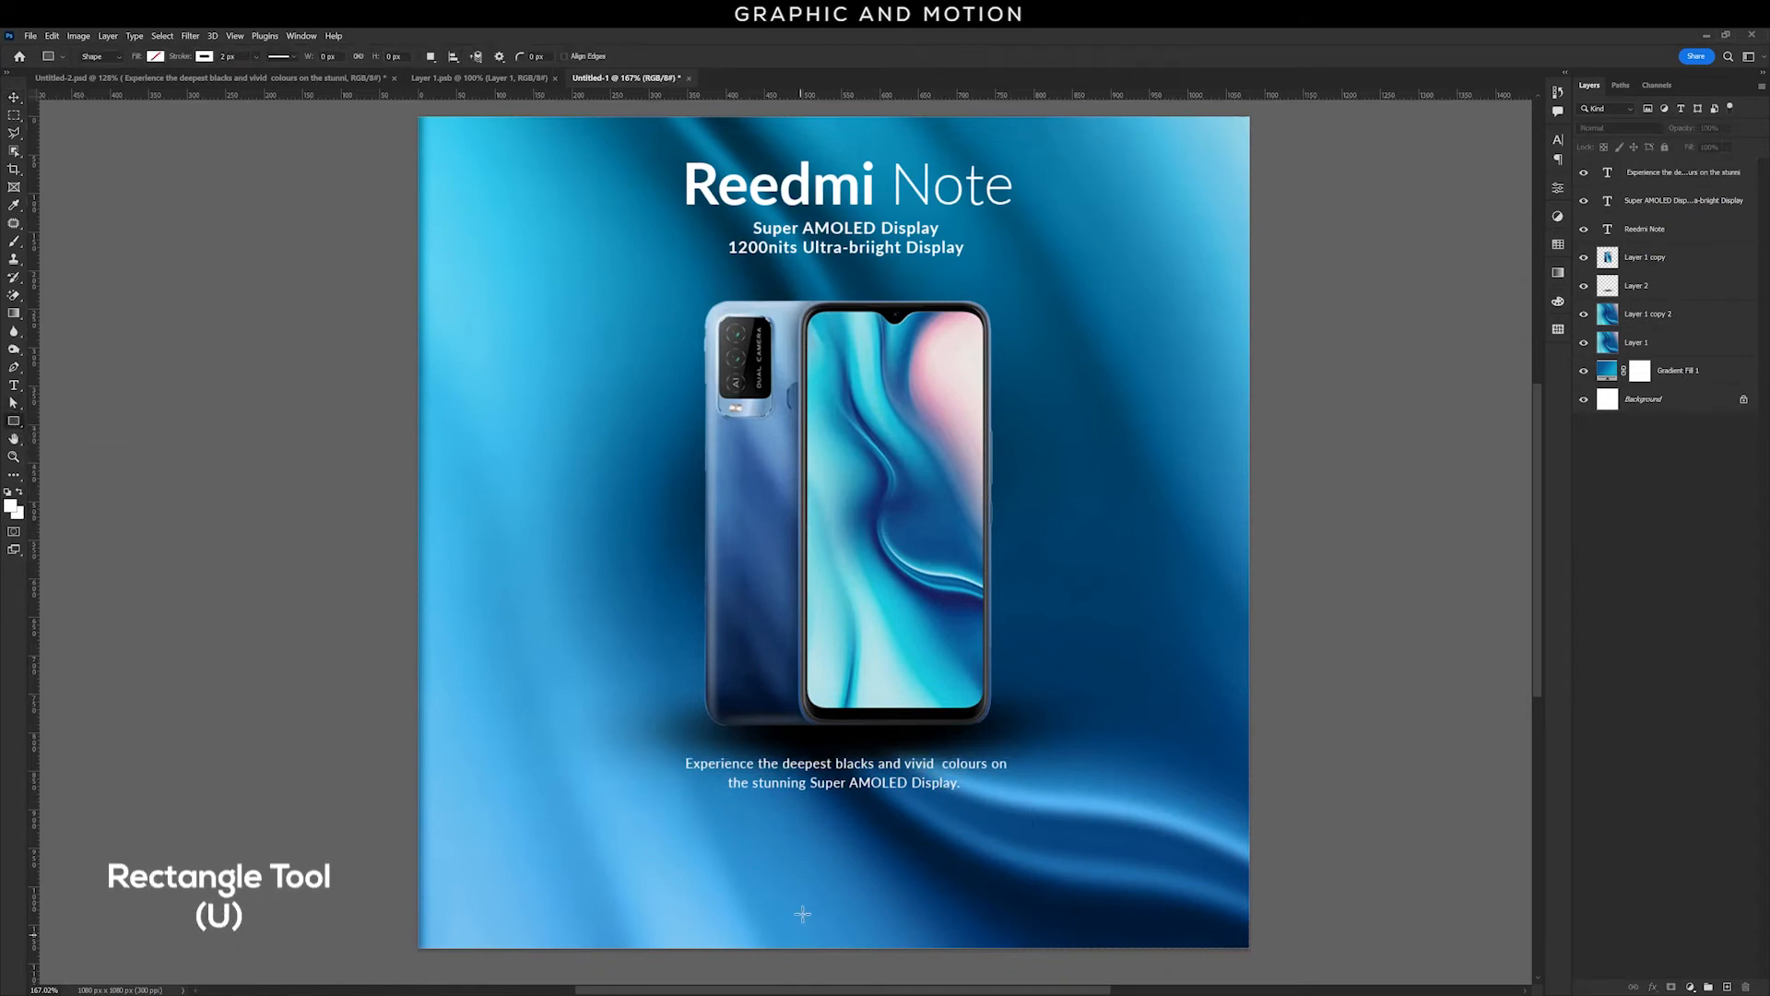
pyautogui.moveTo(796, 905); pyautogui.dragTo(929, 937)
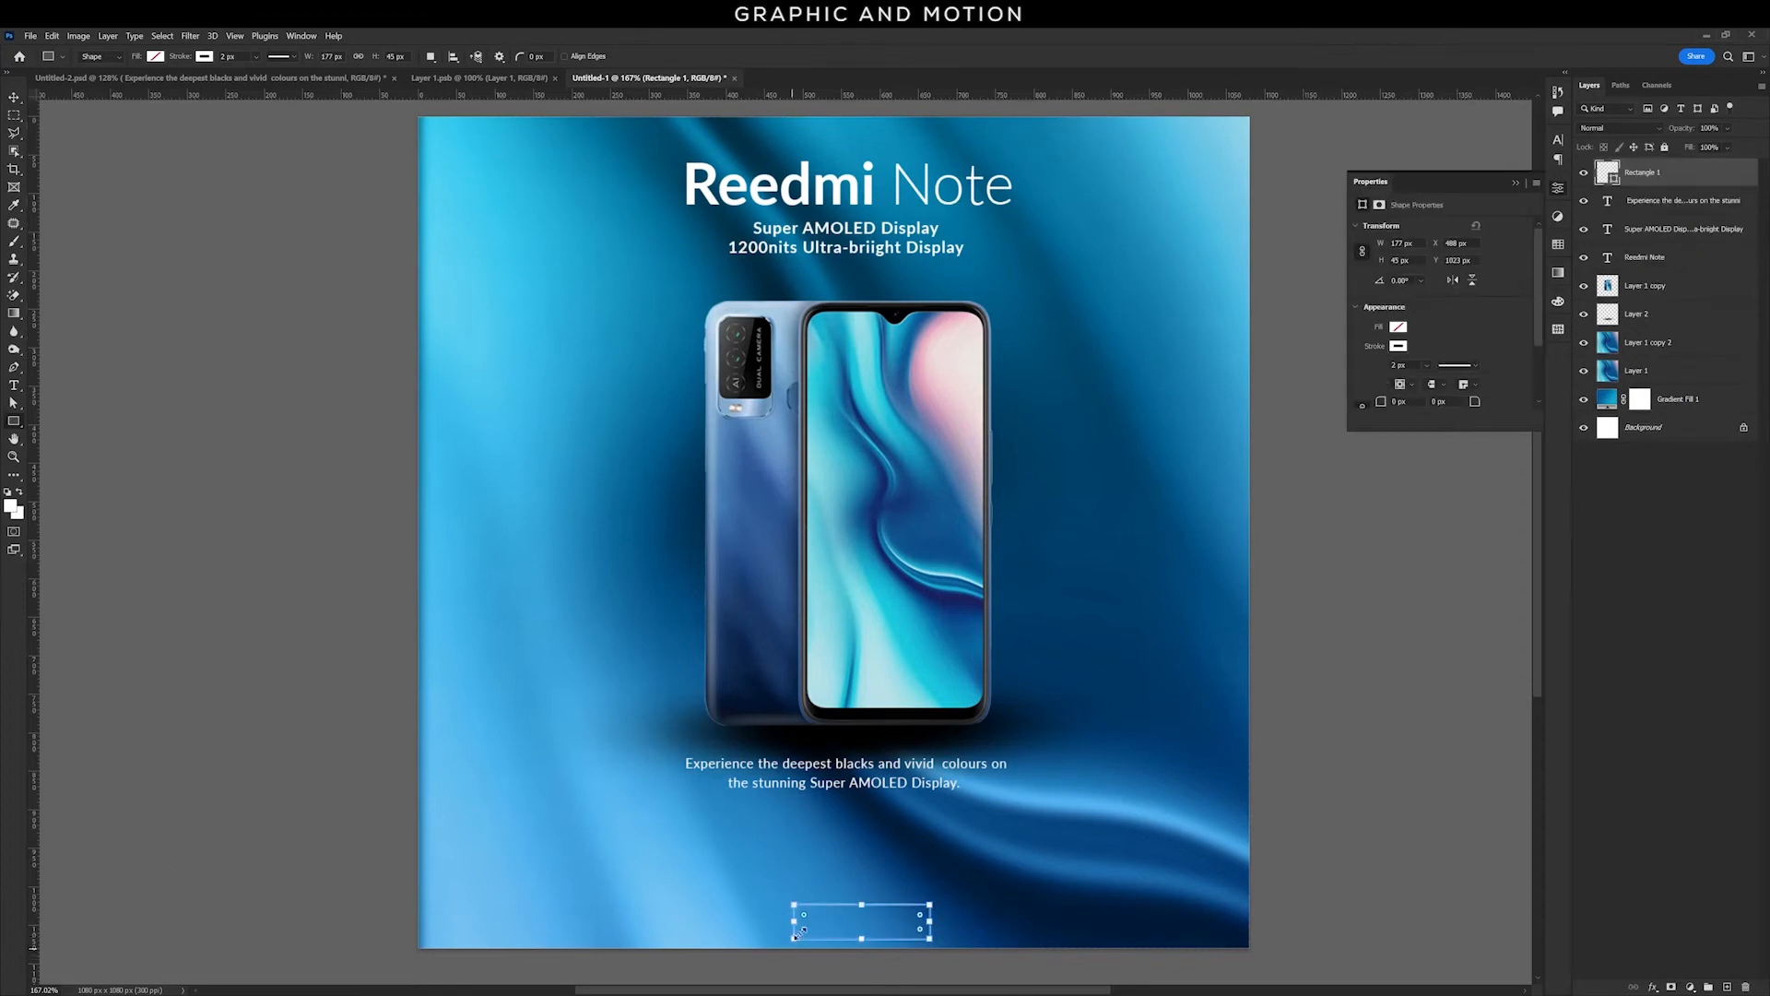
pyautogui.moveTo(800, 915); pyautogui.dragTo(815, 926)
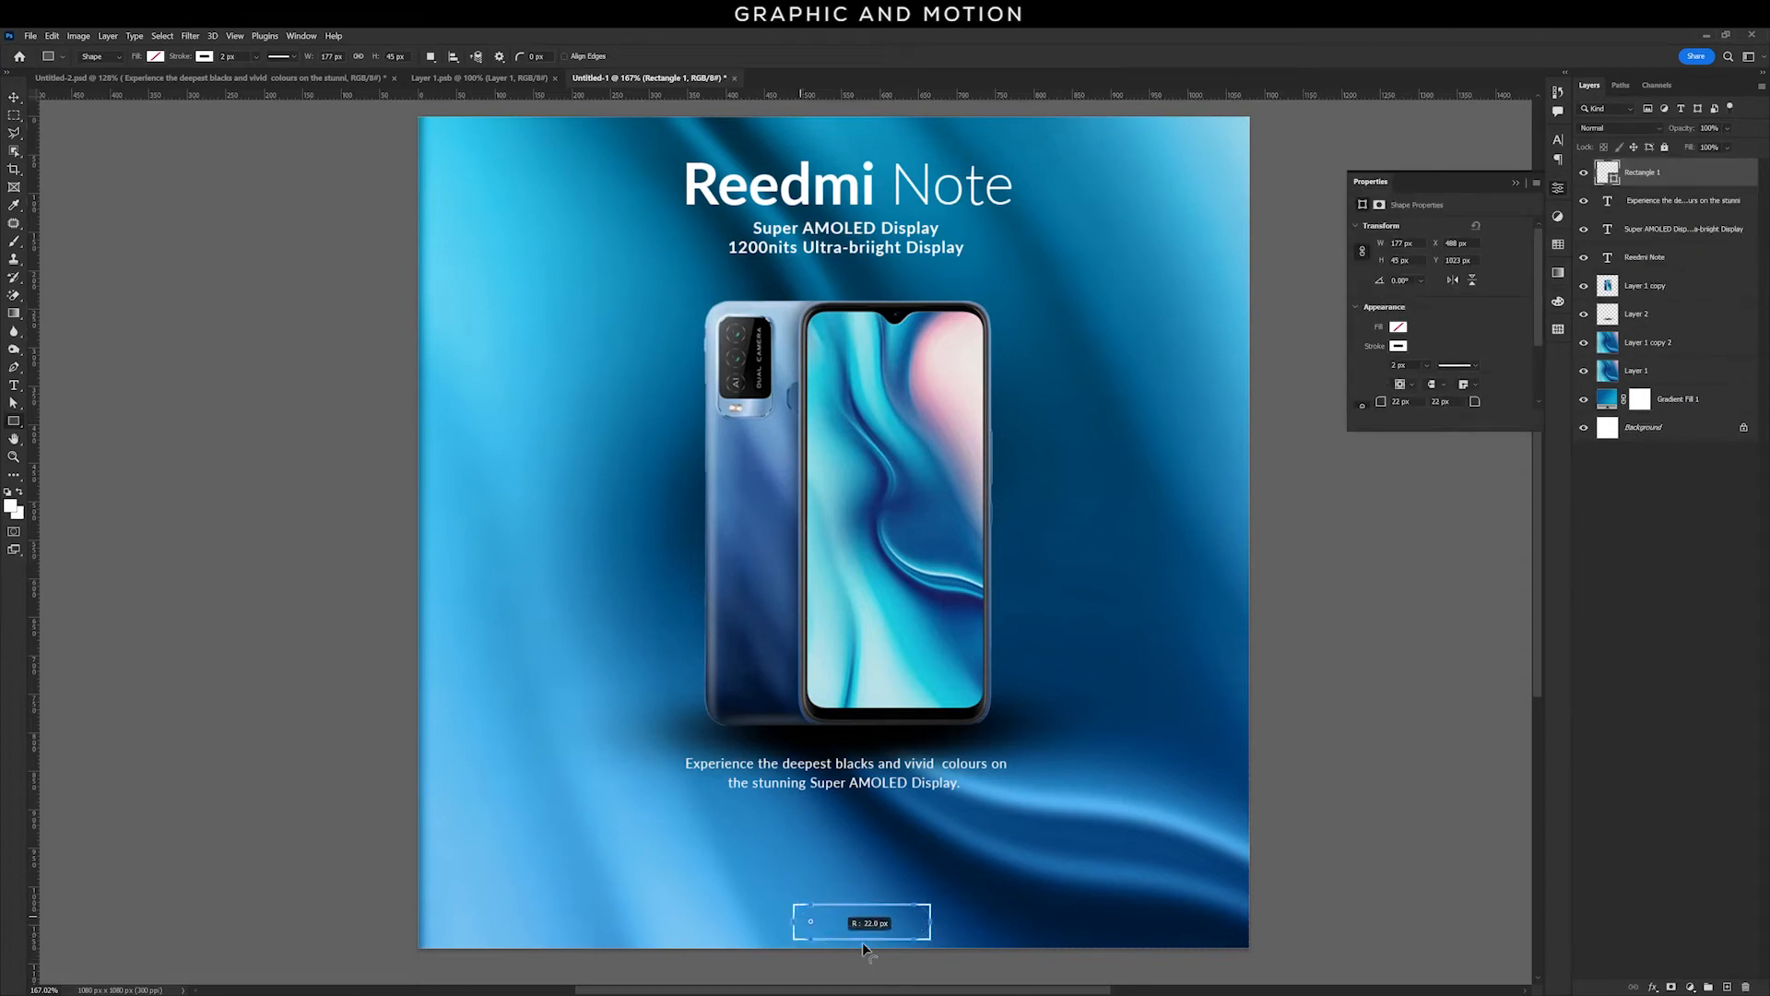
# Step: Shift the rounded button outline slightly so it is centred under the description text
pyautogui.click(14, 98)
pyautogui.click(183, 397)
pyautogui.click(909, 907)
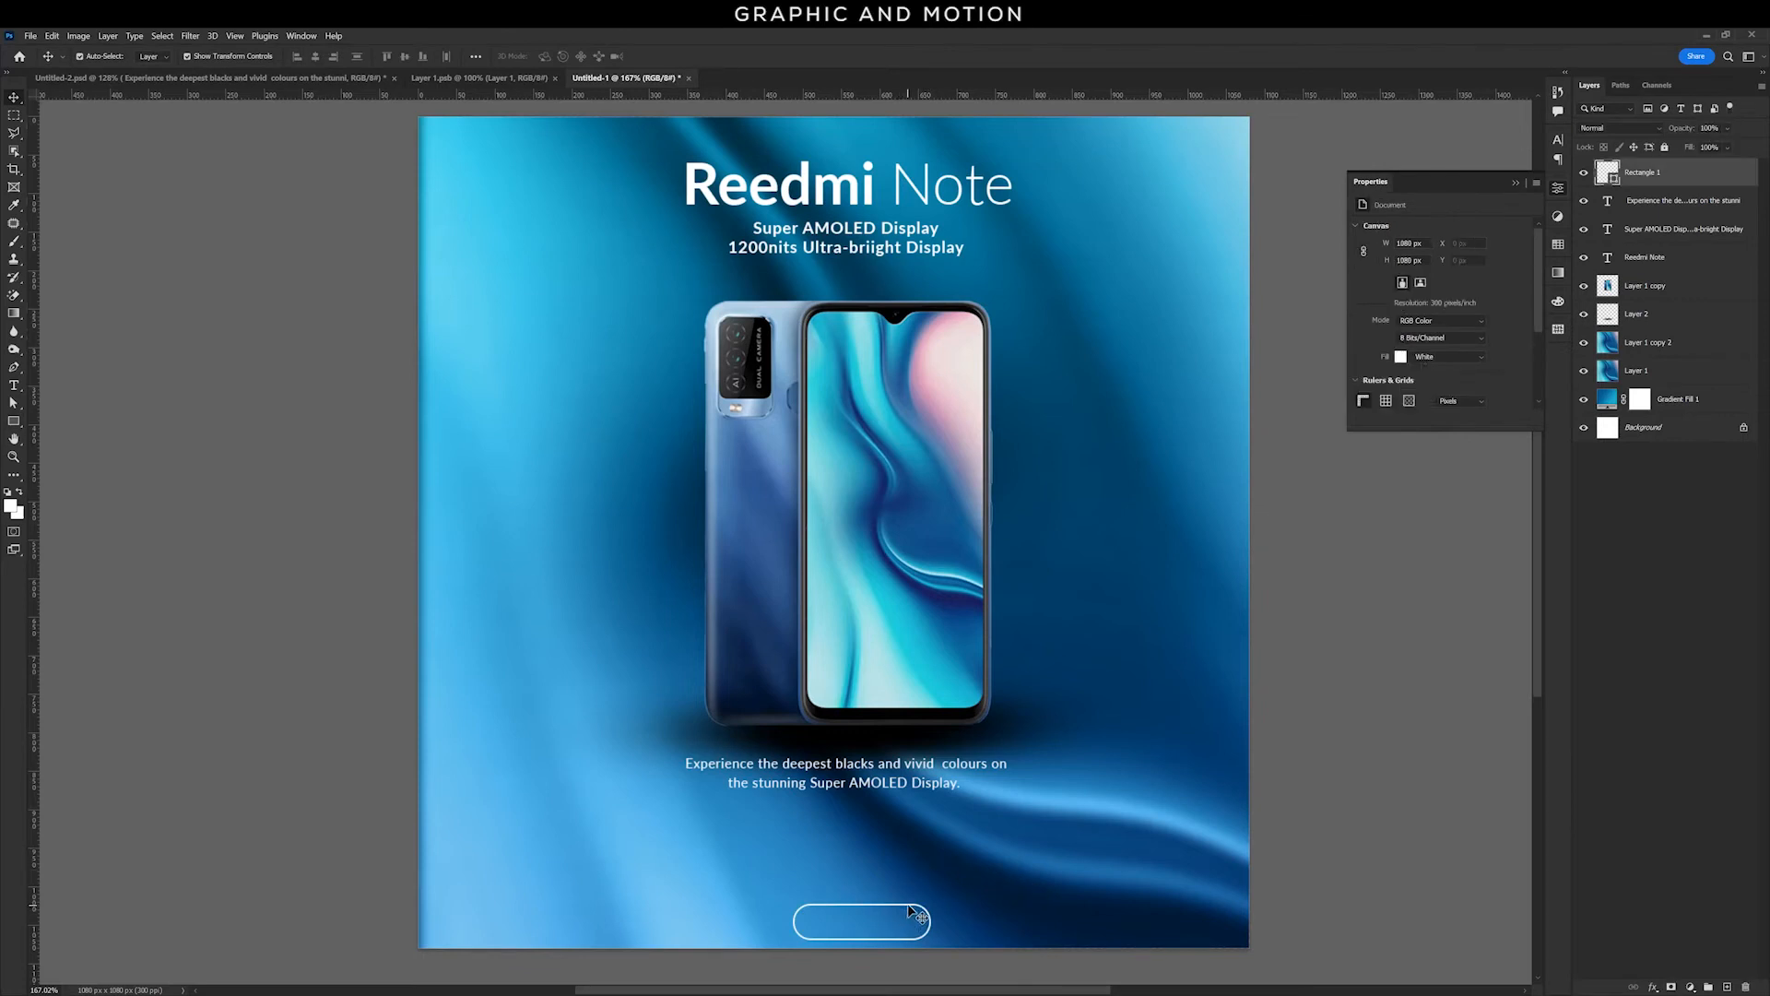
pyautogui.moveTo(909, 911); pyautogui.dragTo(897, 910)
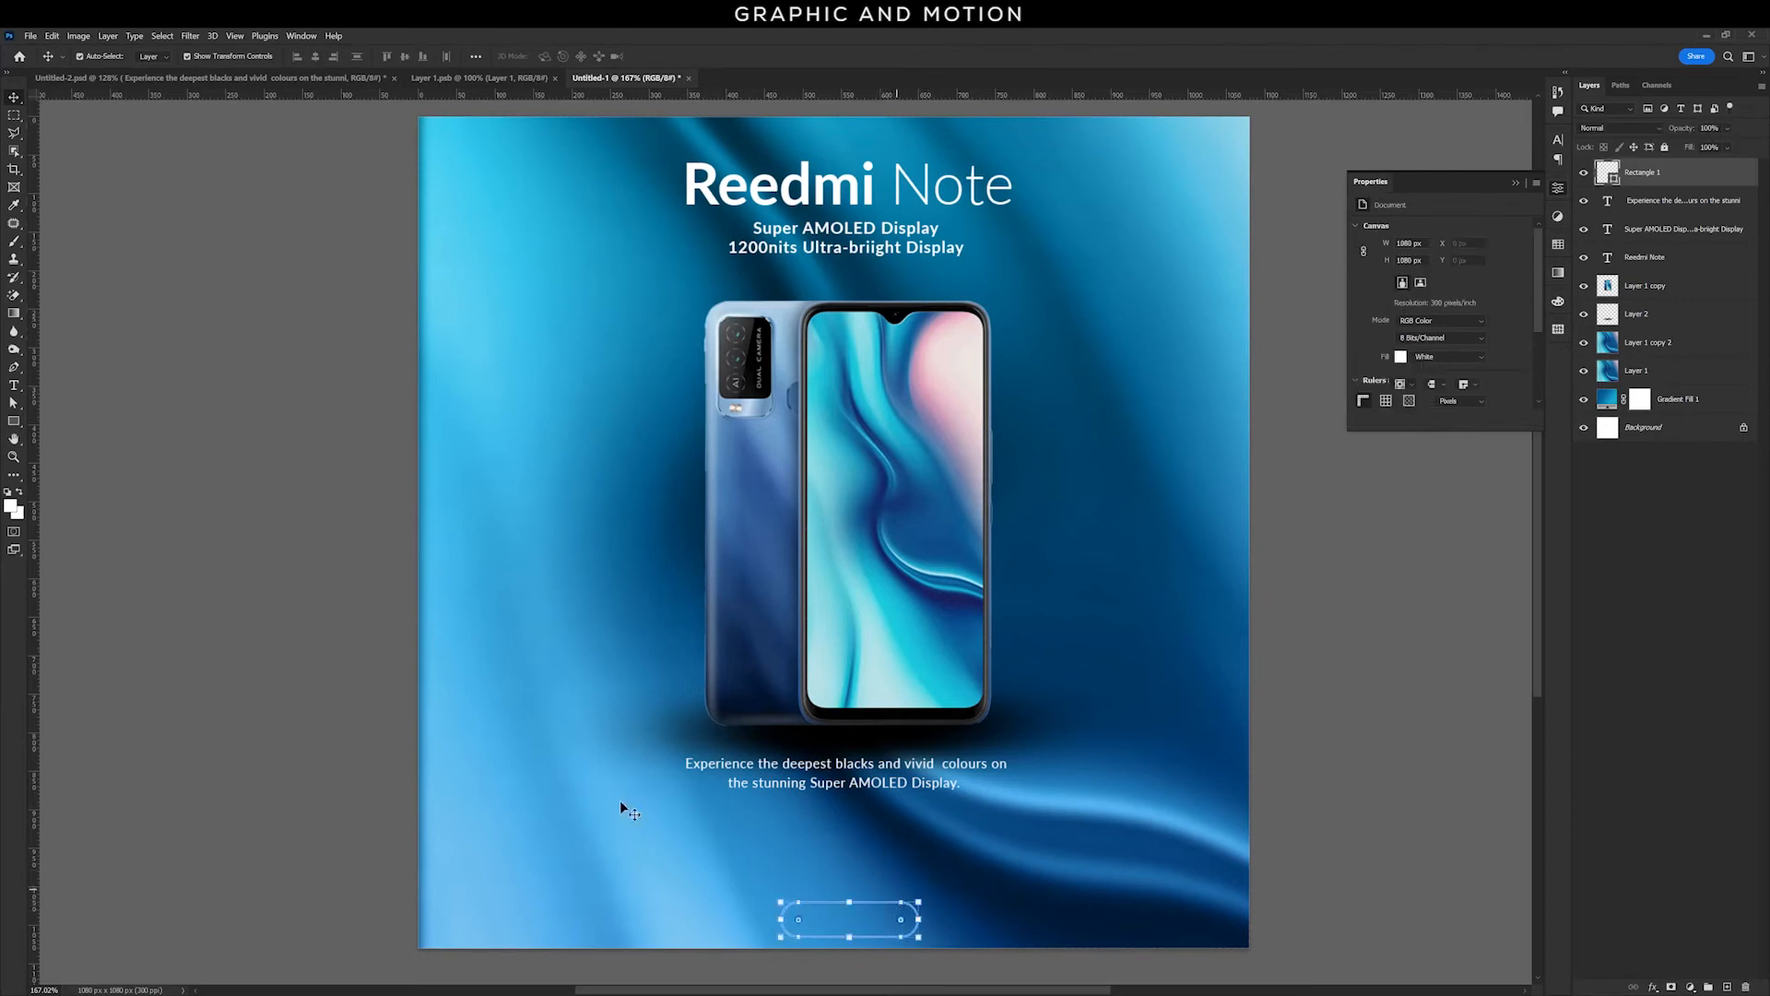
pyautogui.click(144, 439)
# Step: Add the 4 pt Lato label "SHOP NOW" inside the button outline and place a duplicate of it between the description and the button
pyautogui.click(13, 386)
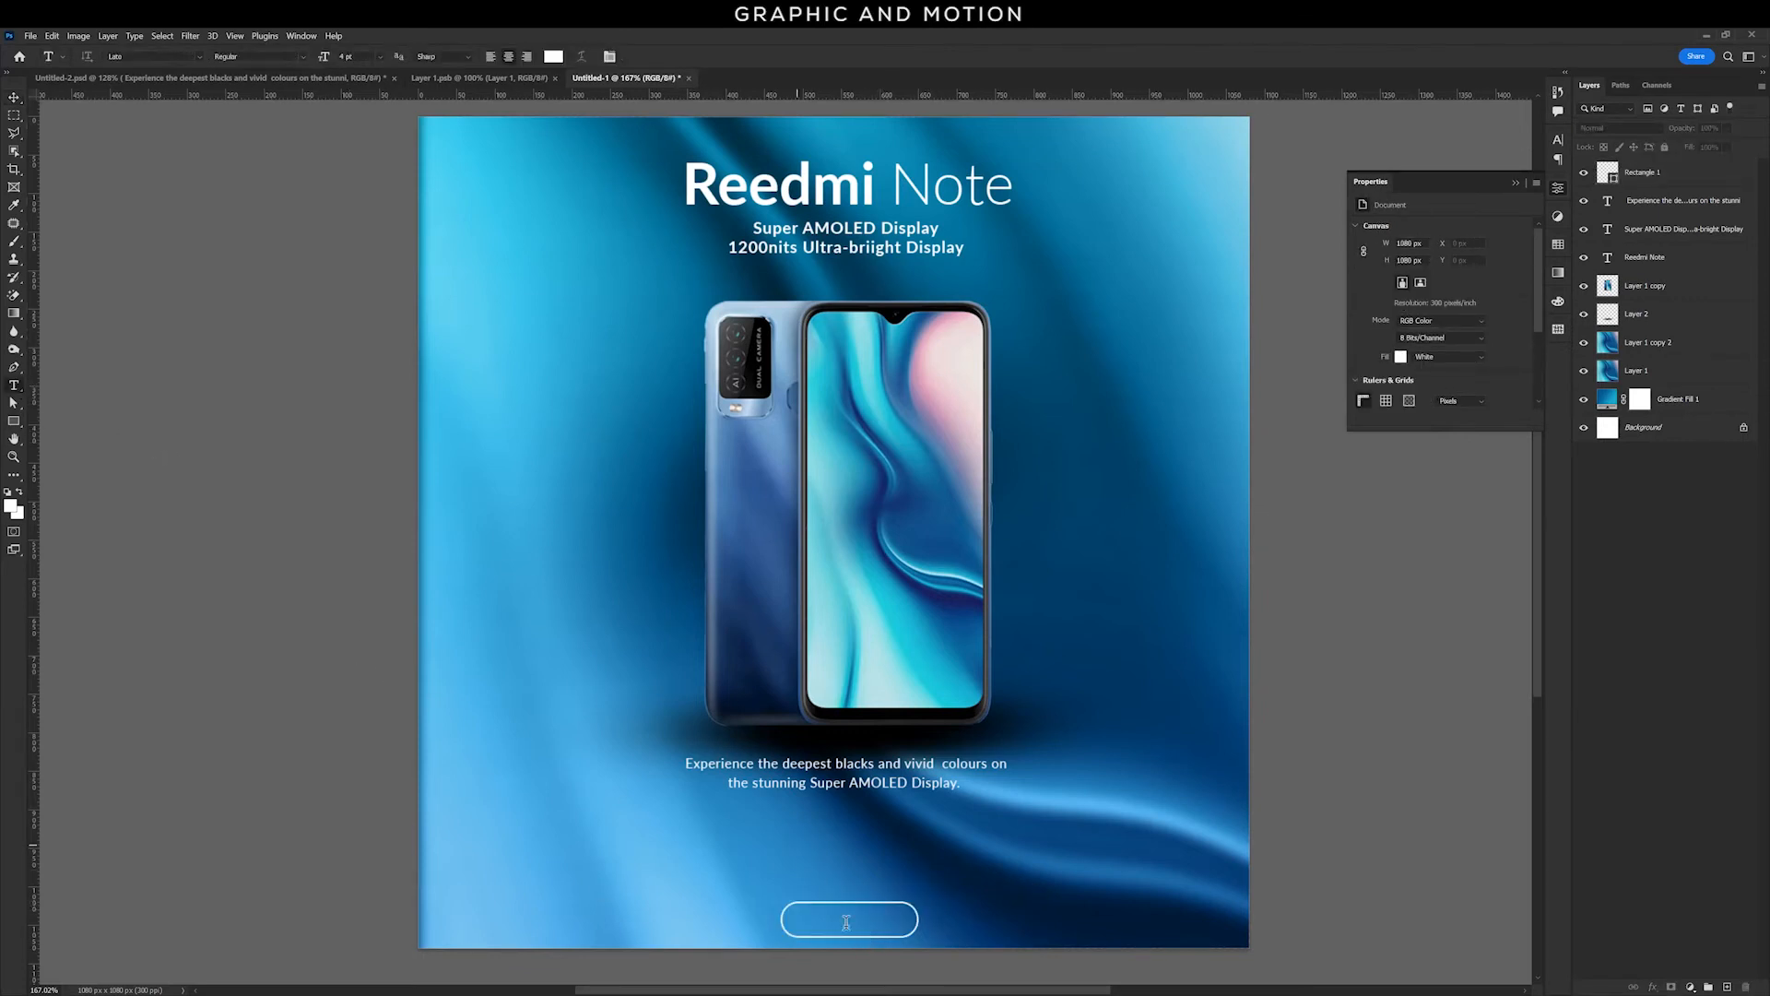
pyautogui.click(797, 844)
pyautogui.write('SHOP NOW')
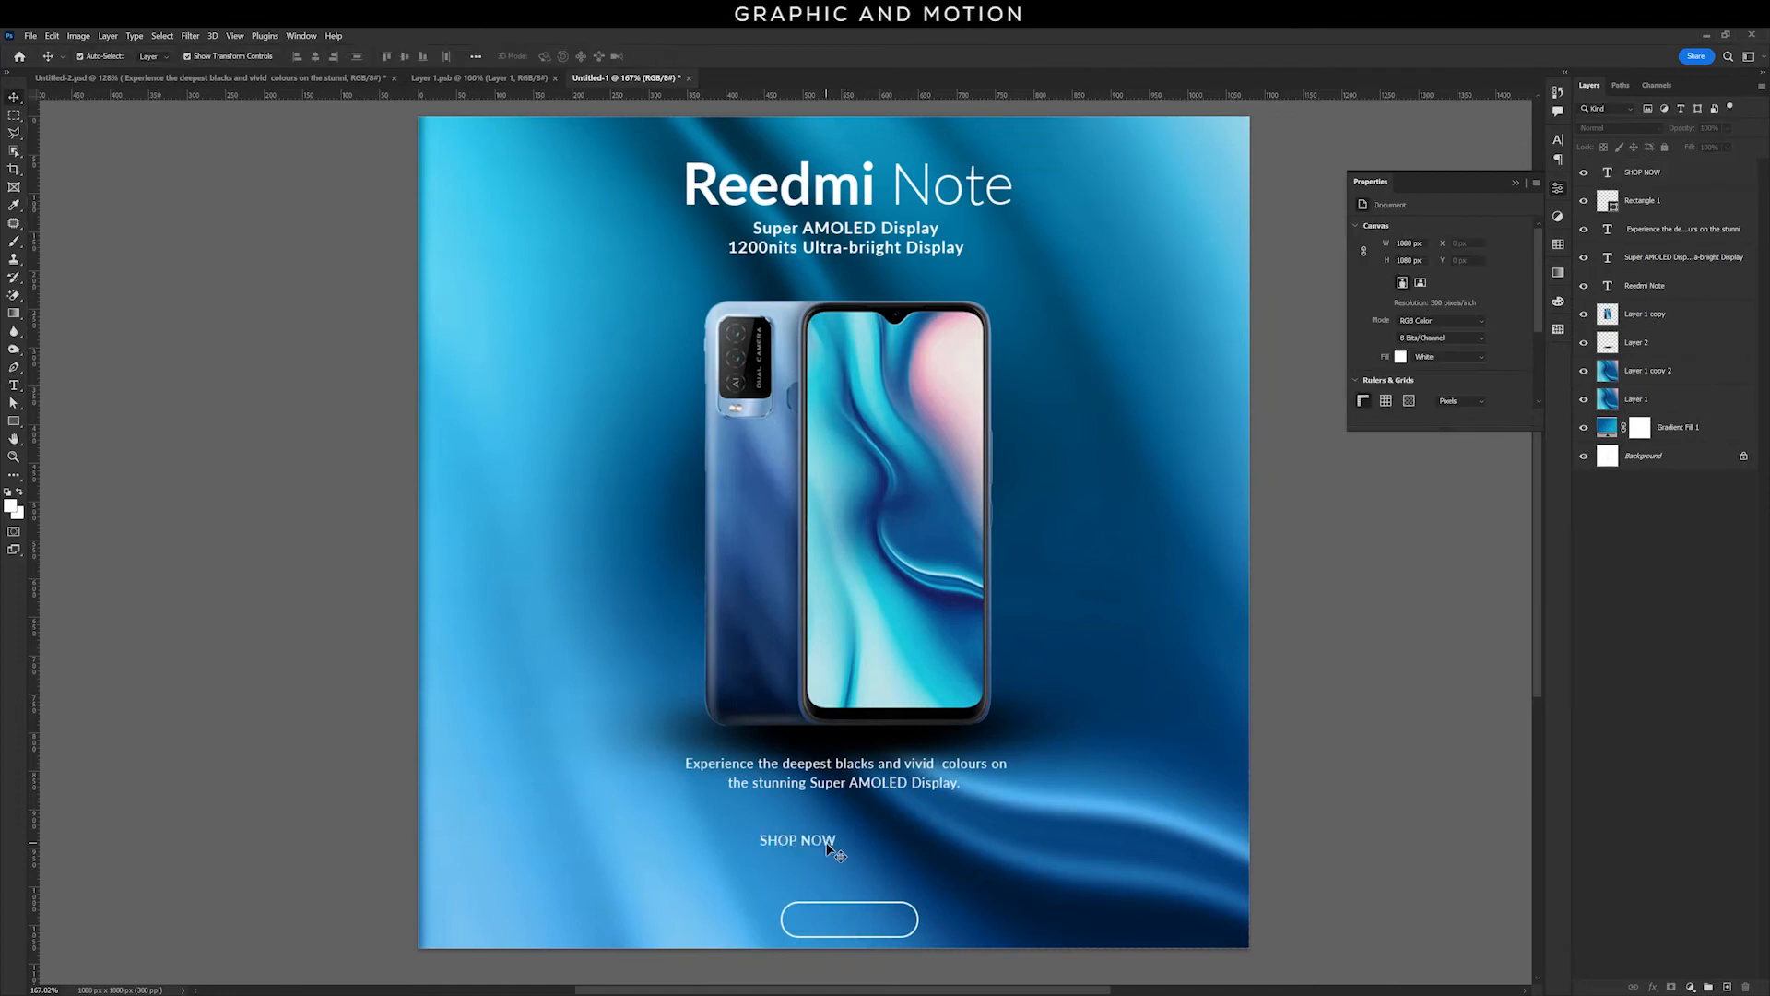
pyautogui.moveTo(827, 848); pyautogui.dragTo(866, 834)
pyautogui.hotkey('ctrl', 't')
pyautogui.press('Return')
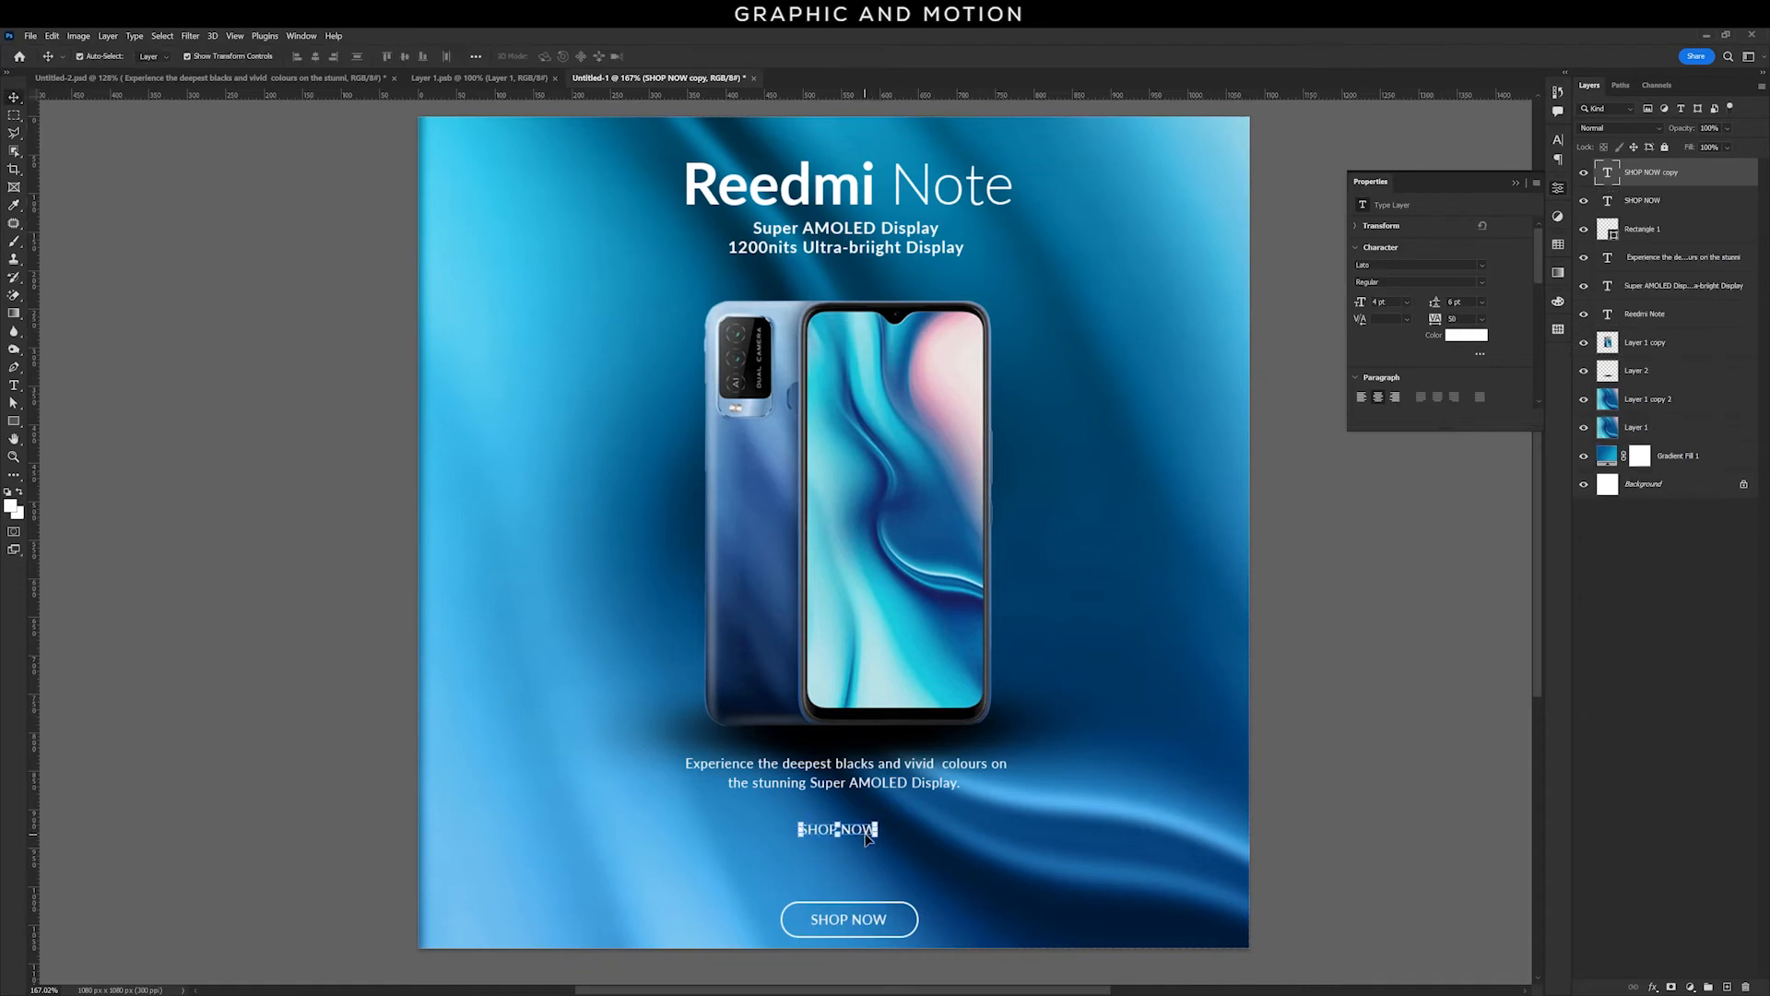
# Step: Change the duplicated label's text to "RS. 10999/-" and set its size to 8 pt
pyautogui.doubleClick(866, 832)
pyautogui.click(866, 831)
pyautogui.hotkey('ctrl', 'a')
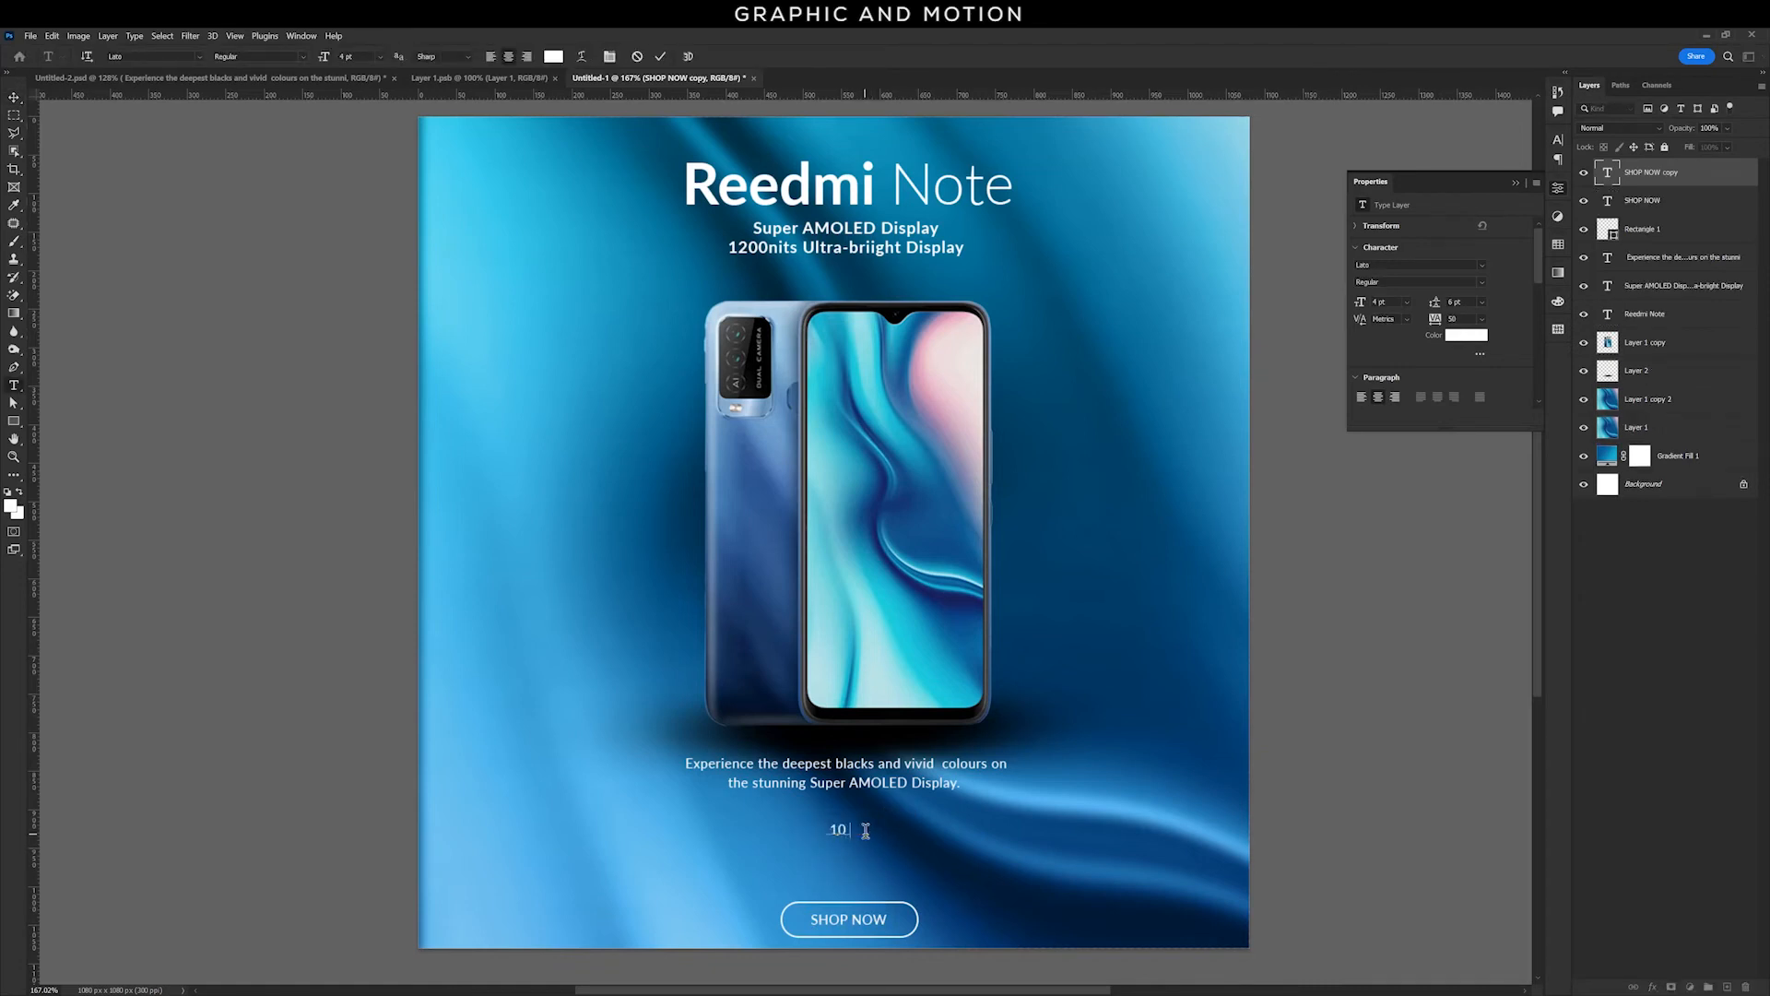
pyautogui.write('RS. 10999/-')
pyautogui.hotkey('ctrl', 'a')
pyautogui.write('8')
pyautogui.press('Return')
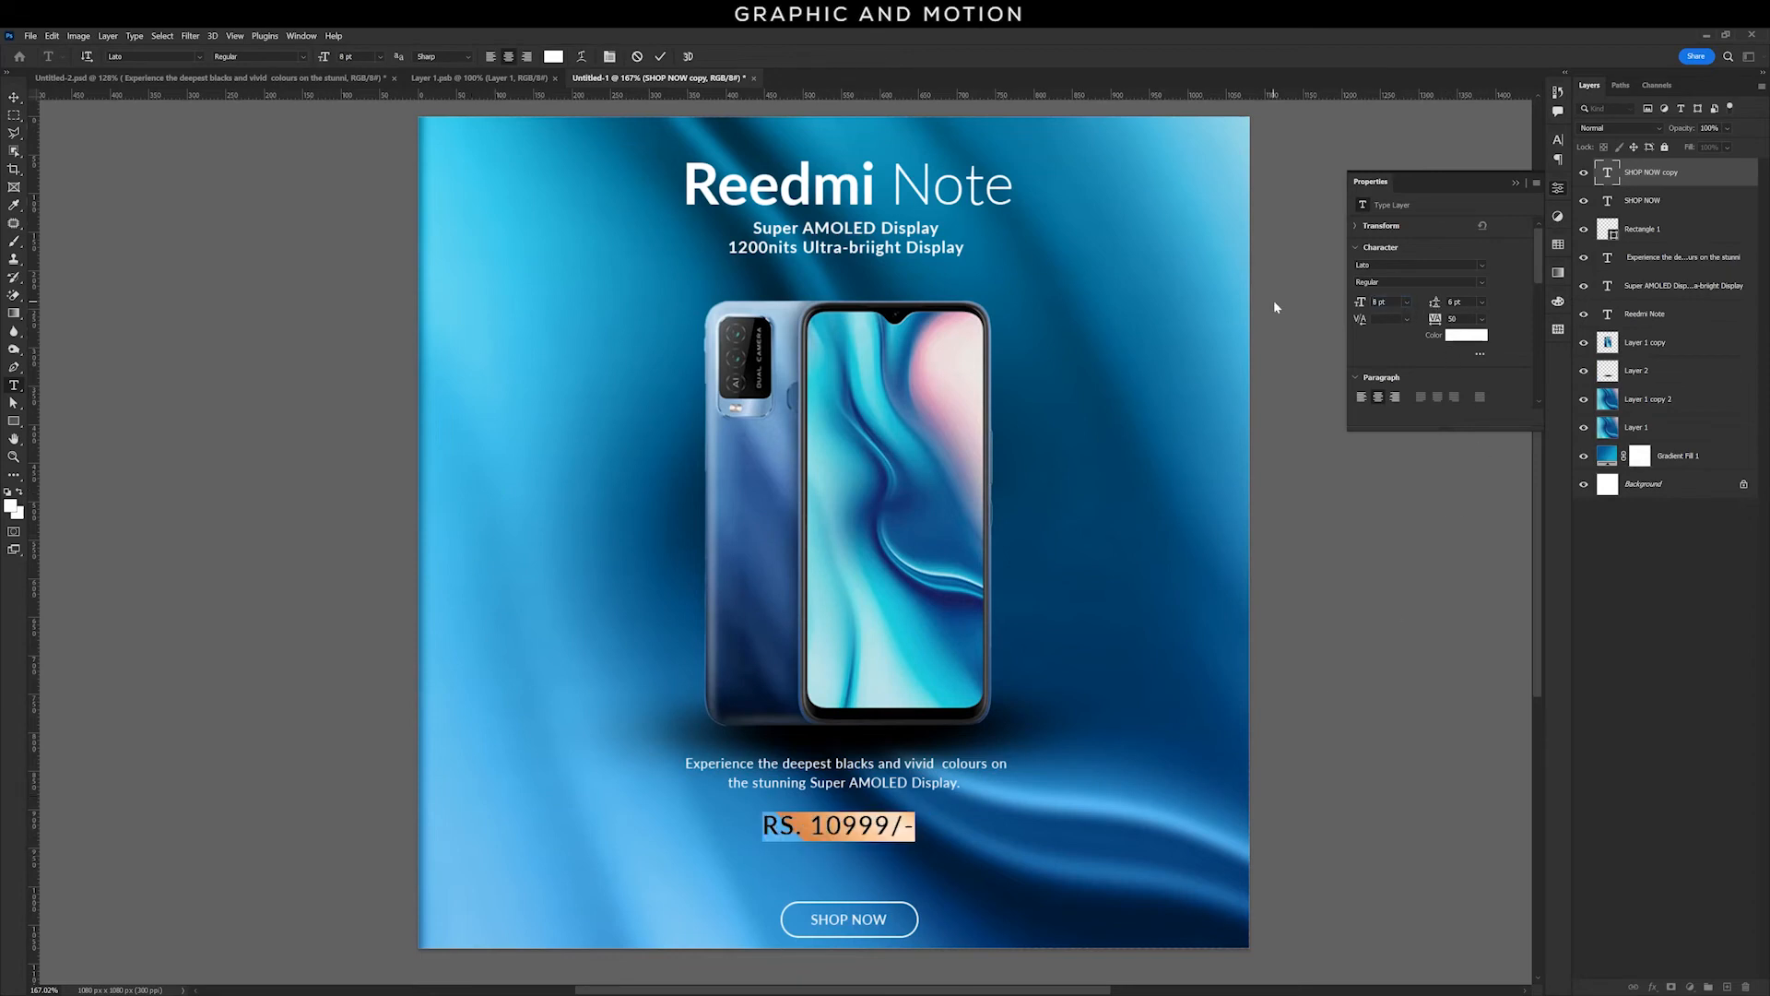
pyautogui.click(15, 98)
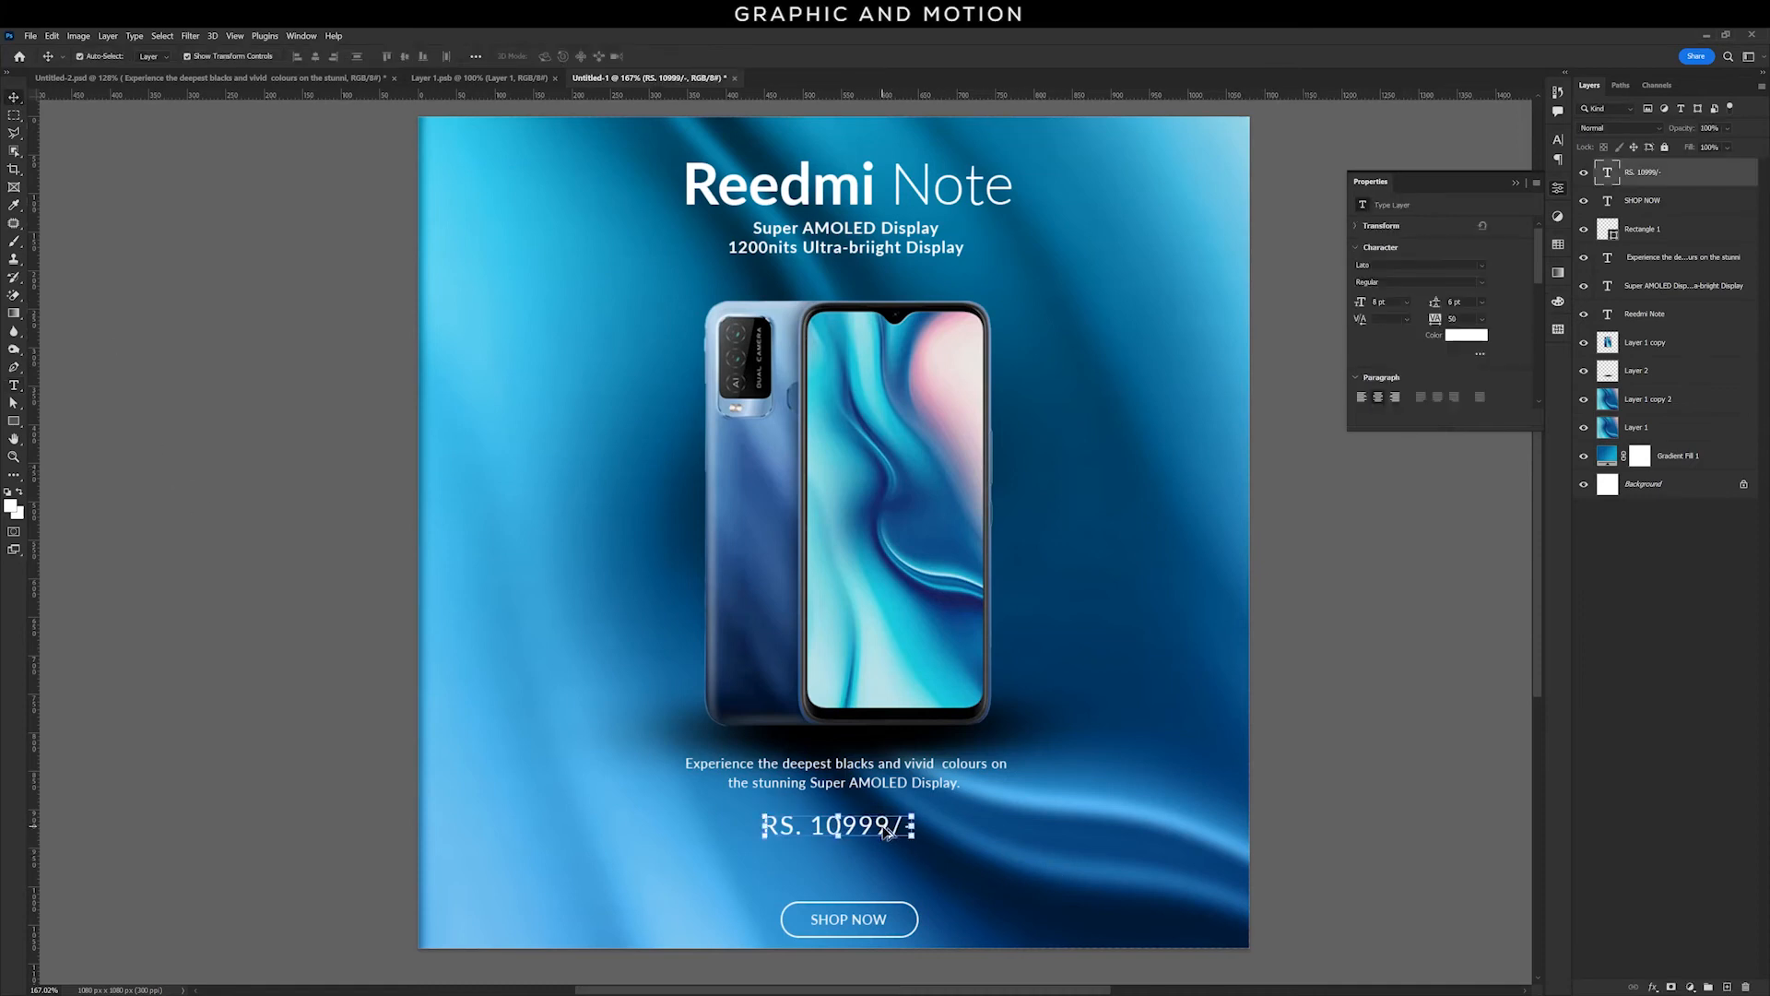
# Step: Duplicate the price just below itself, reduce the copy to 5 pt and change it to read "RS. 12999/-"
pyautogui.moveTo(885, 832); pyautogui.dragTo(887, 863)
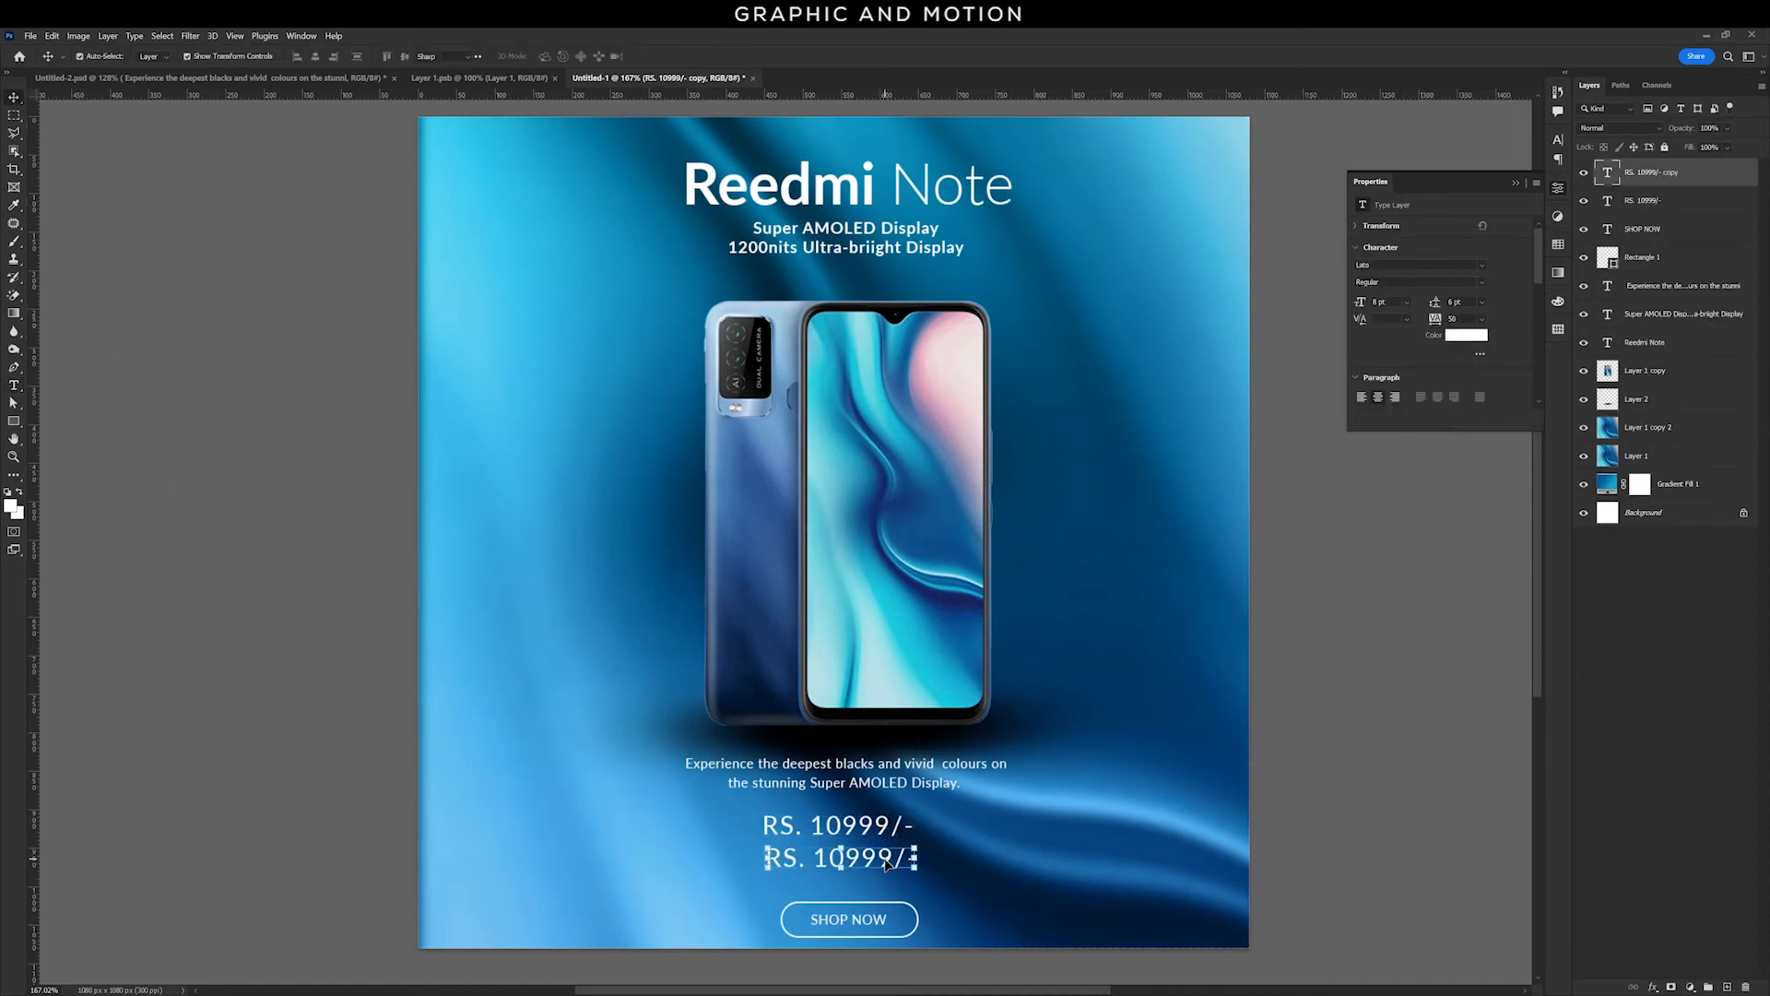
pyautogui.doubleClick(885, 862)
pyautogui.write('5')
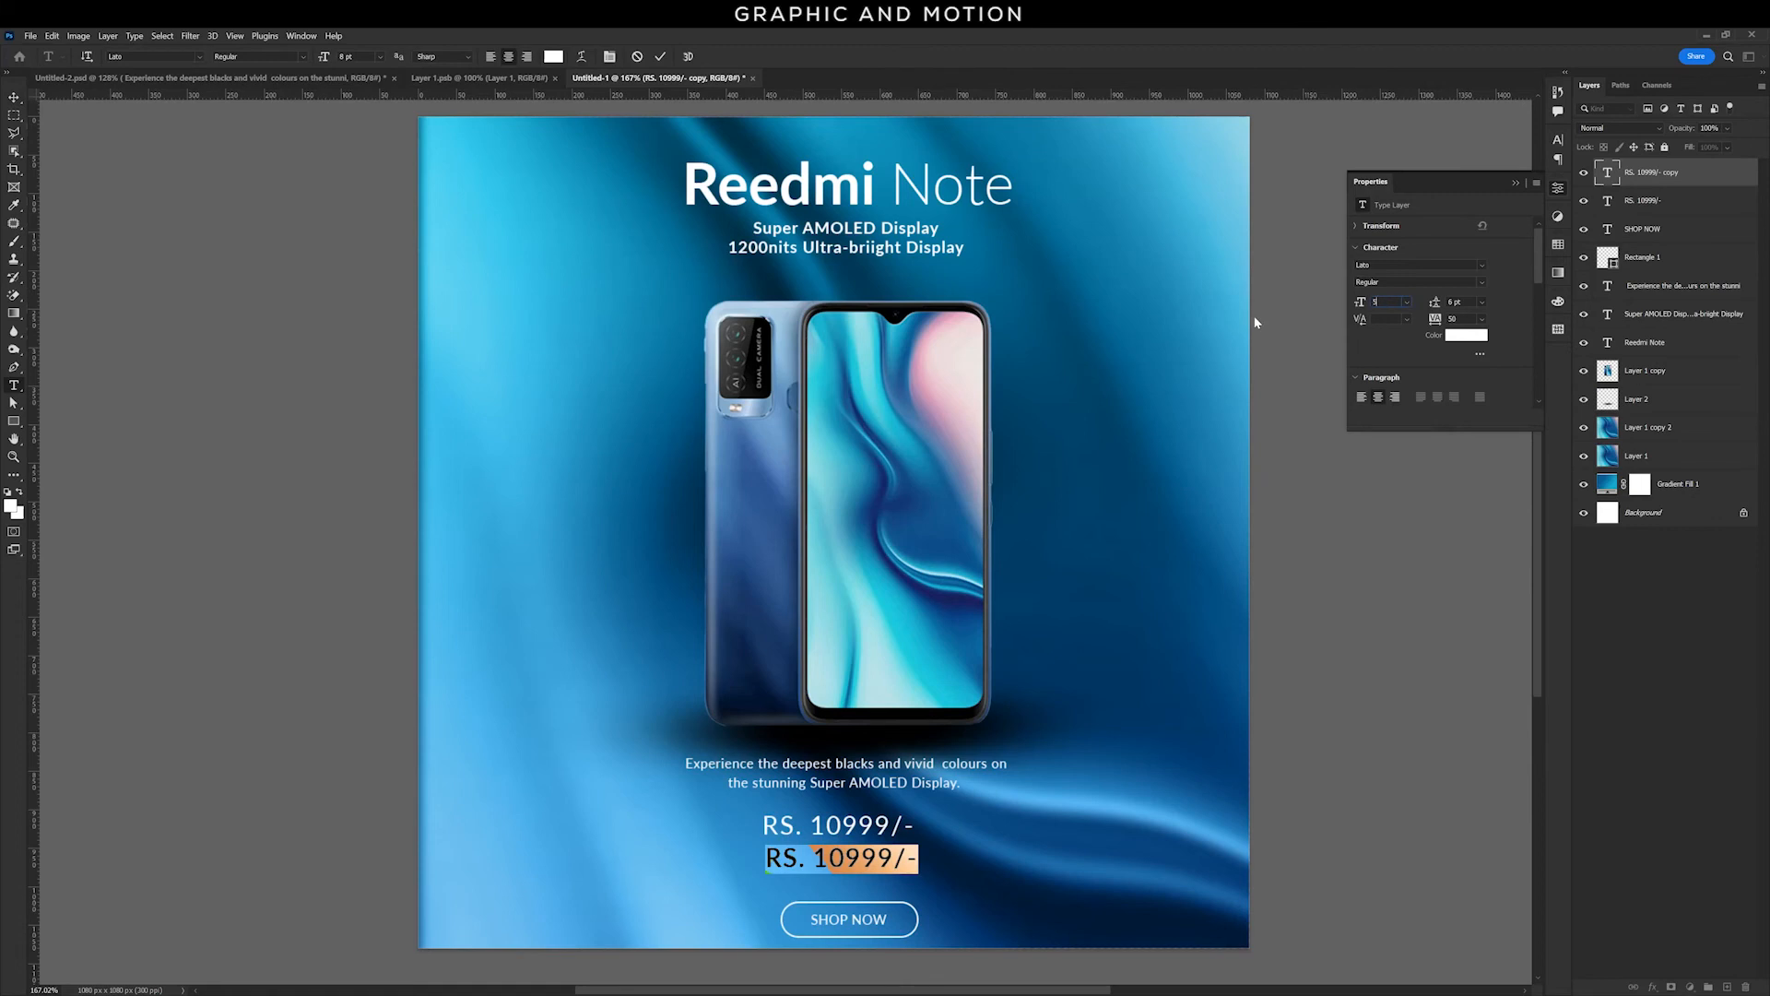
pyautogui.press('Return')
pyautogui.click(834, 862)
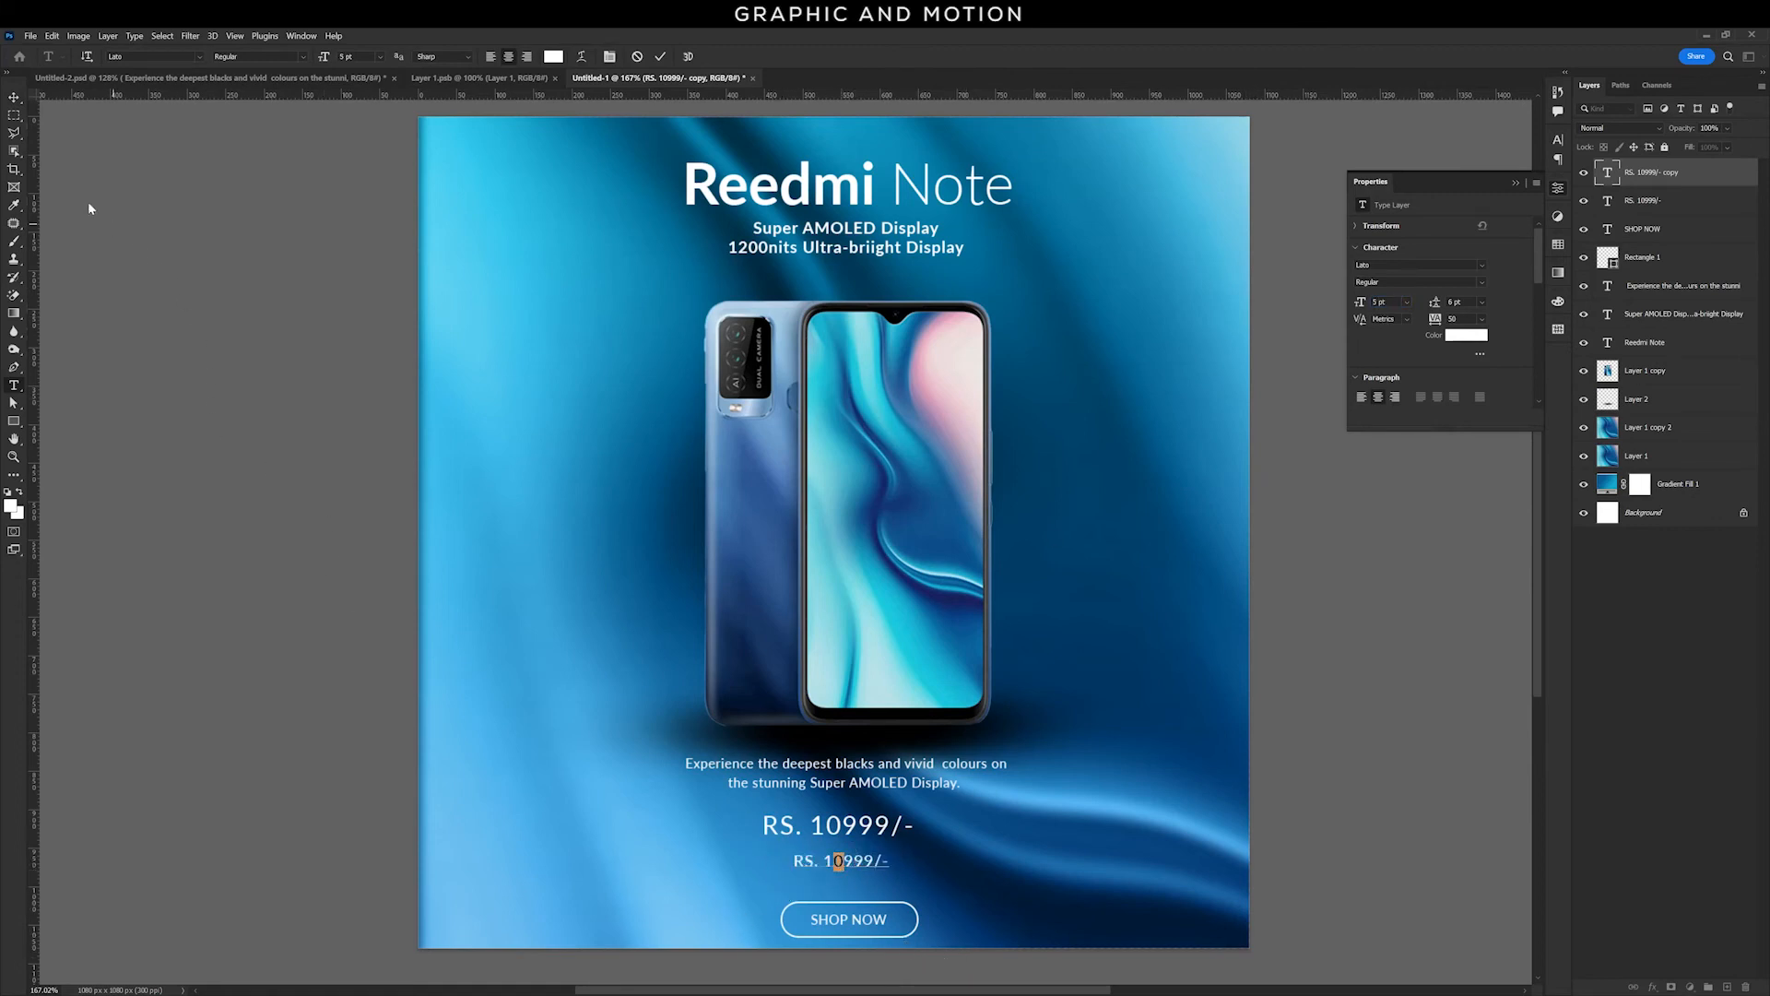
pyautogui.click(13, 98)
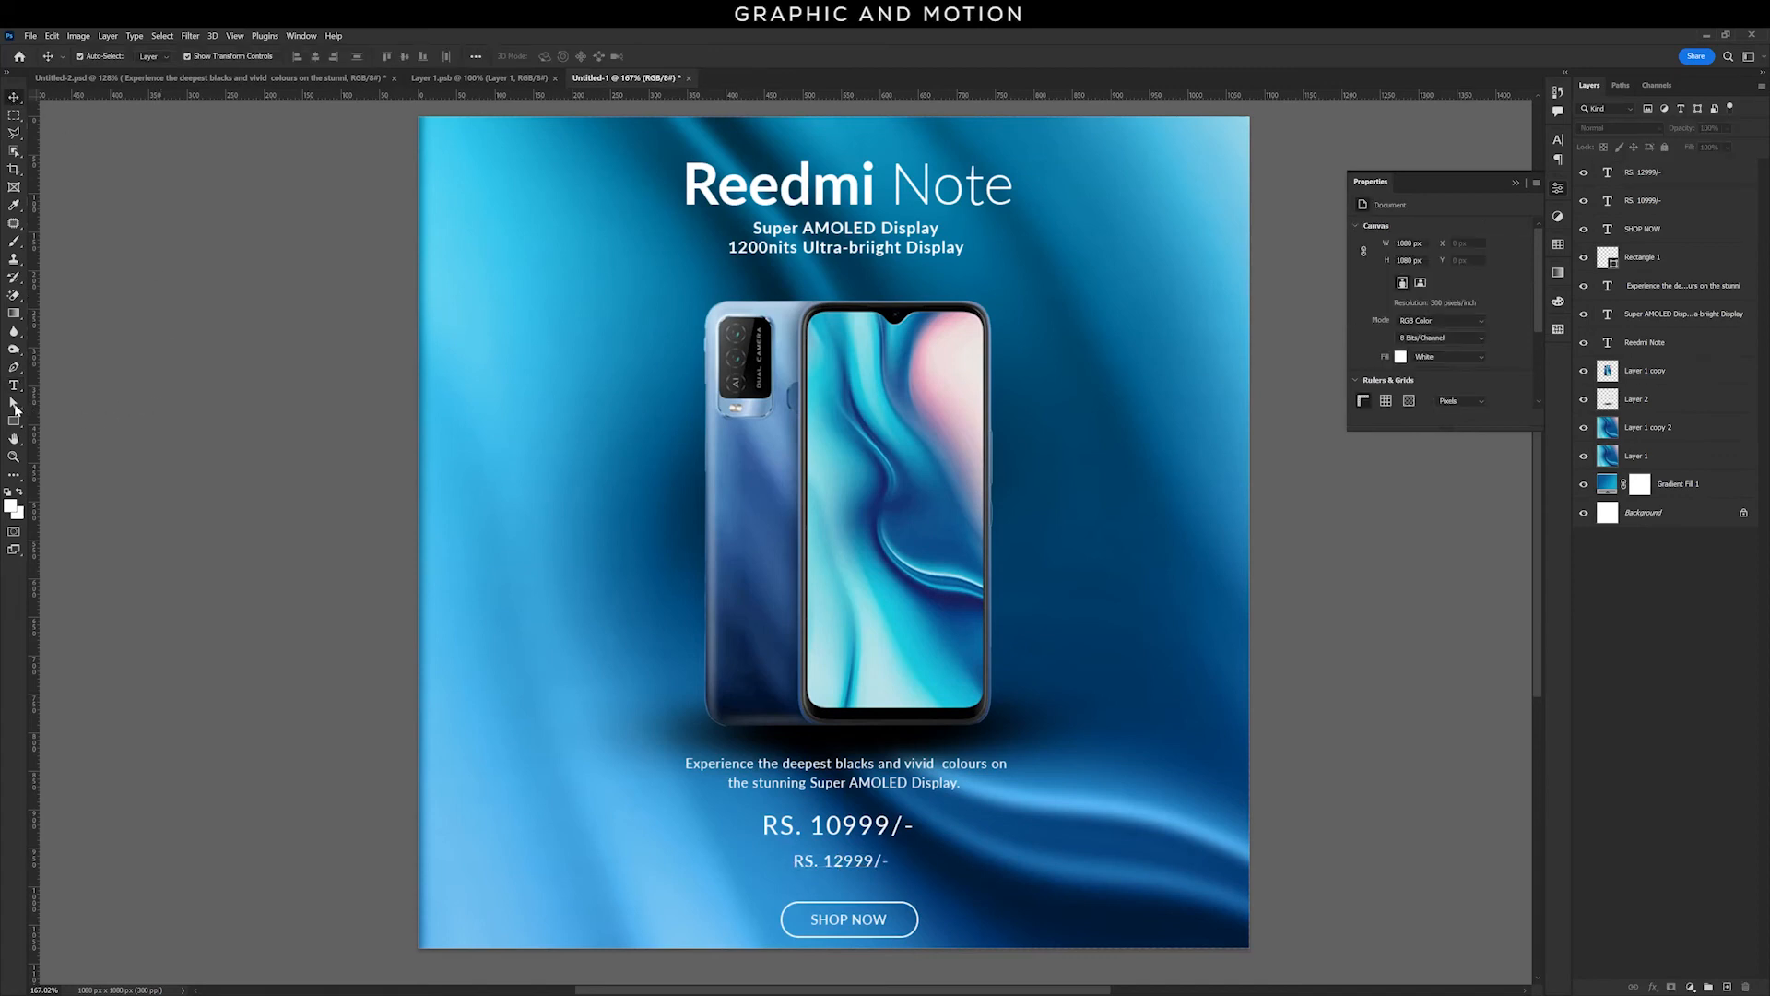
# Step: Draw a horizontal 2 px white line about 132 px long through the "RS. 12999/-" price as a strikethrough
pyautogui.click(14, 420)
pyautogui.click(63, 472)
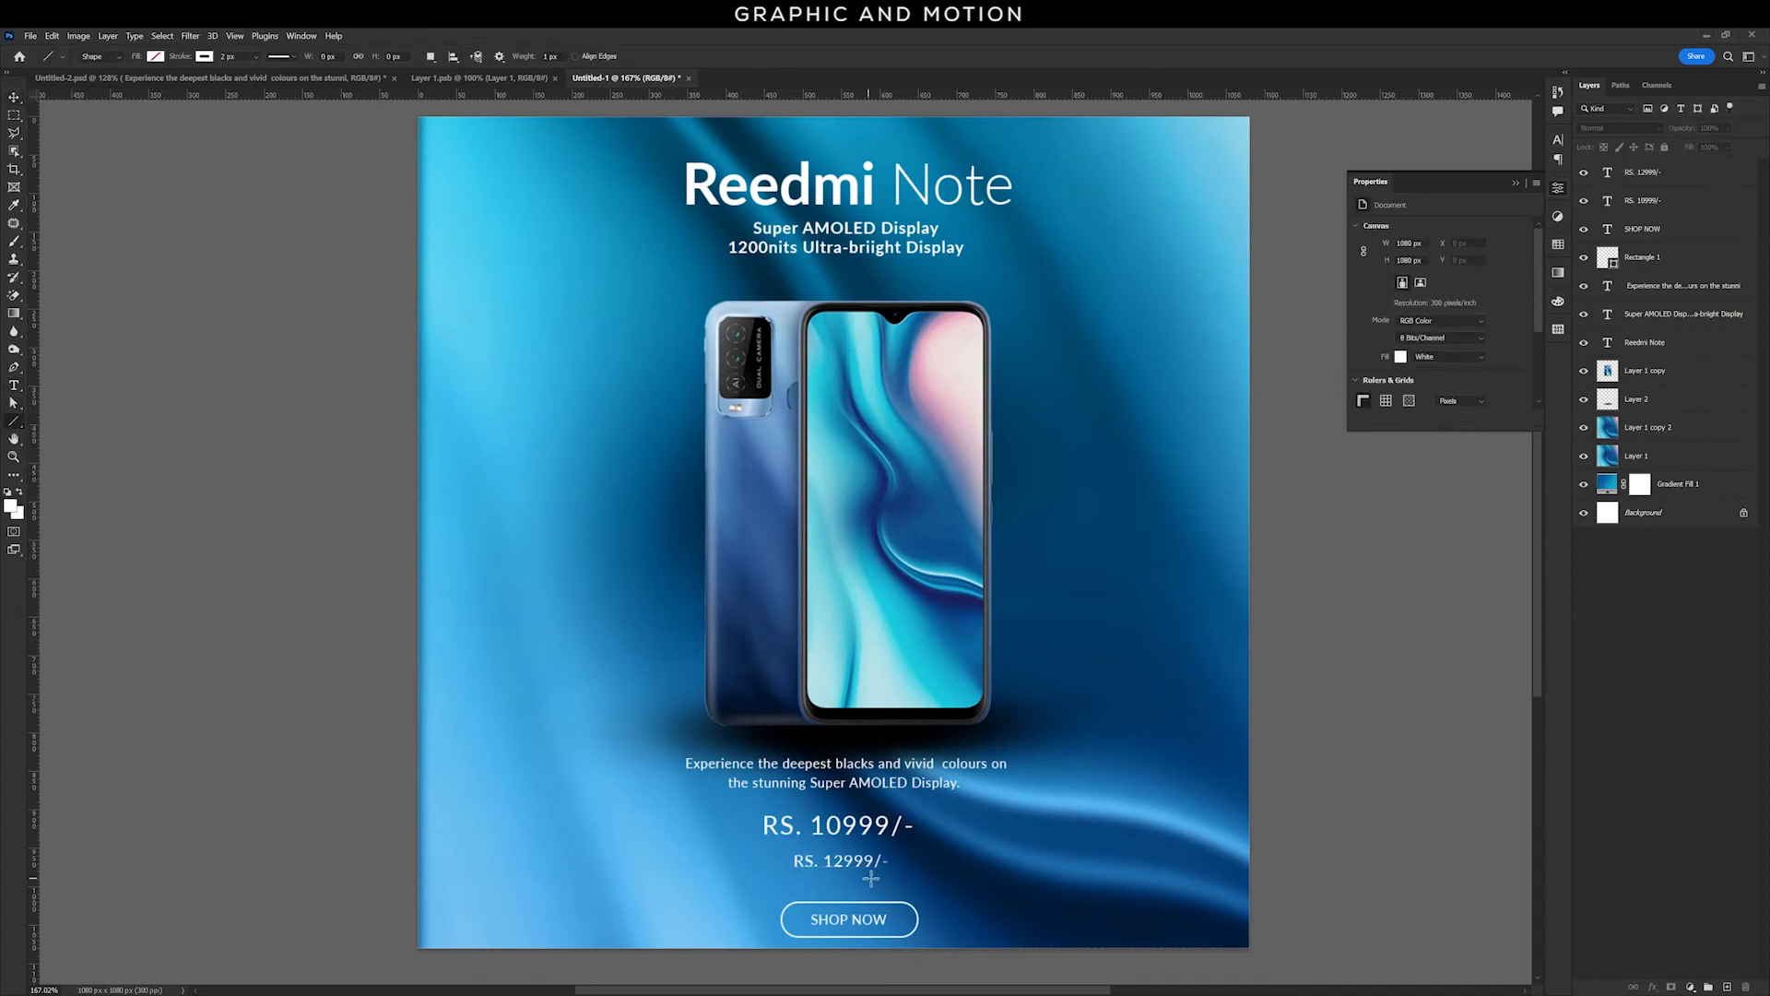
pyautogui.moveTo(789, 860); pyautogui.dragTo(892, 861)
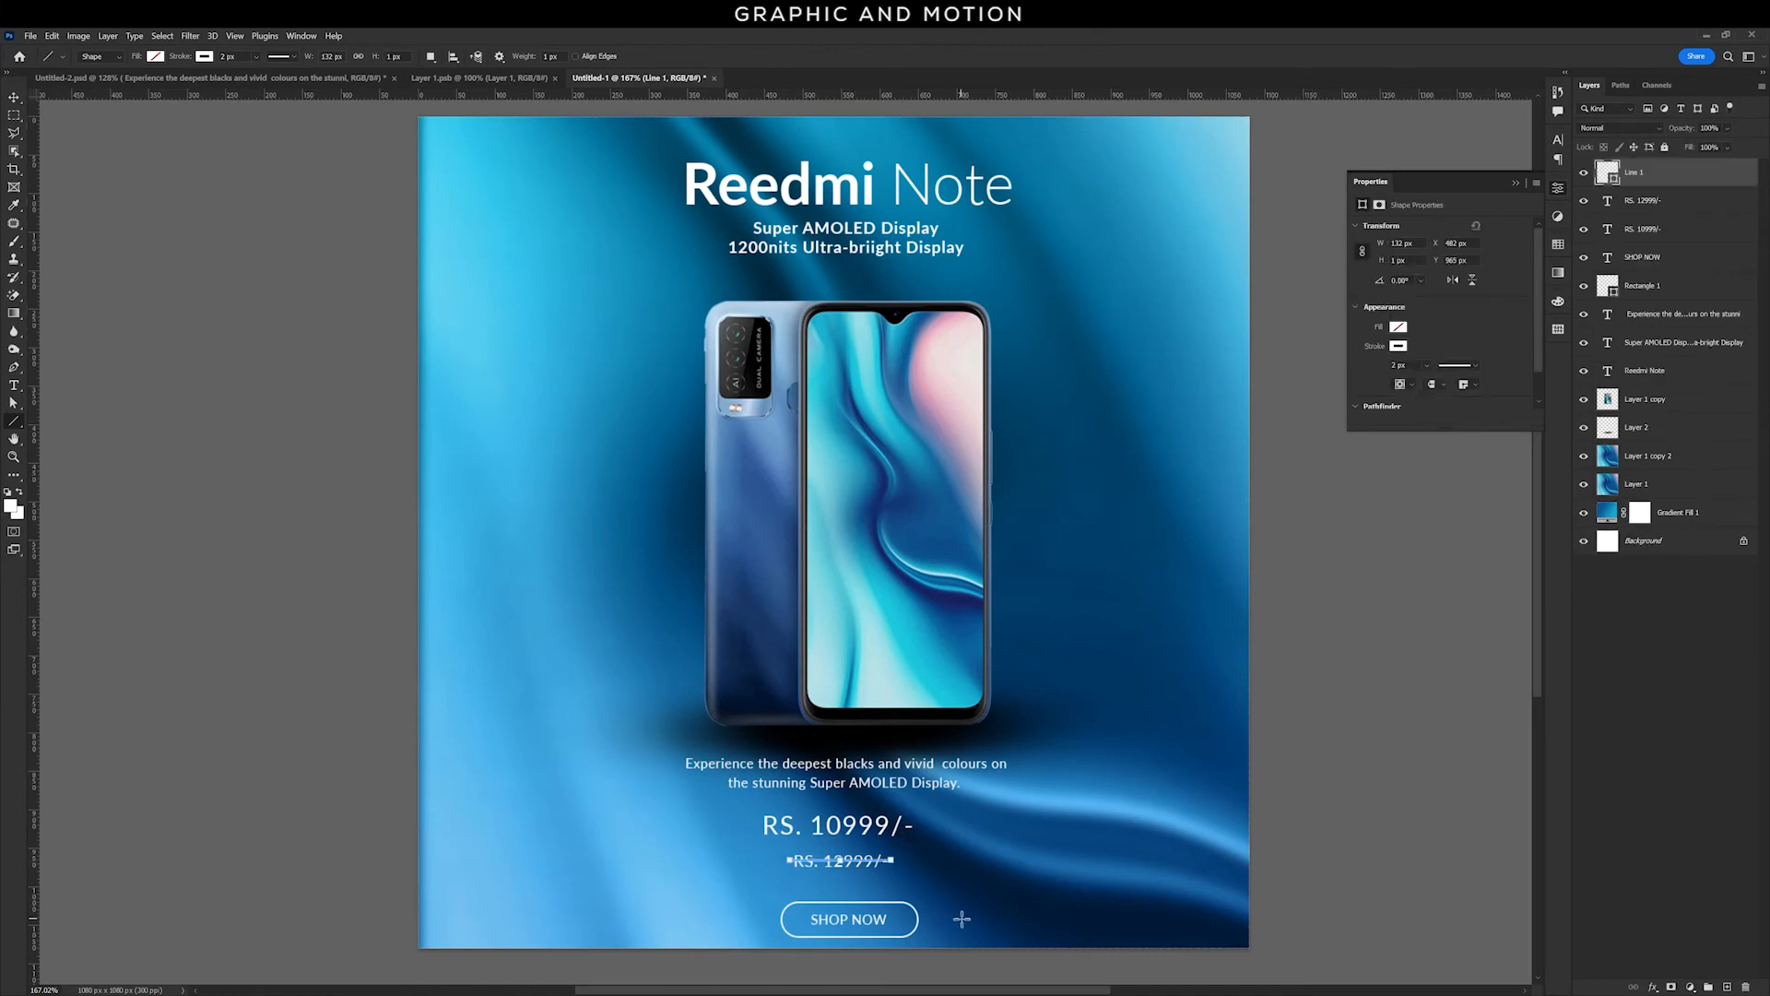
# Step: Set the fill of the strikethrough line and the "RS. 12999/-" text to 50%
pyautogui.keyDown('shift'); pyautogui.click(1645, 201); pyautogui.keyUp('shift')
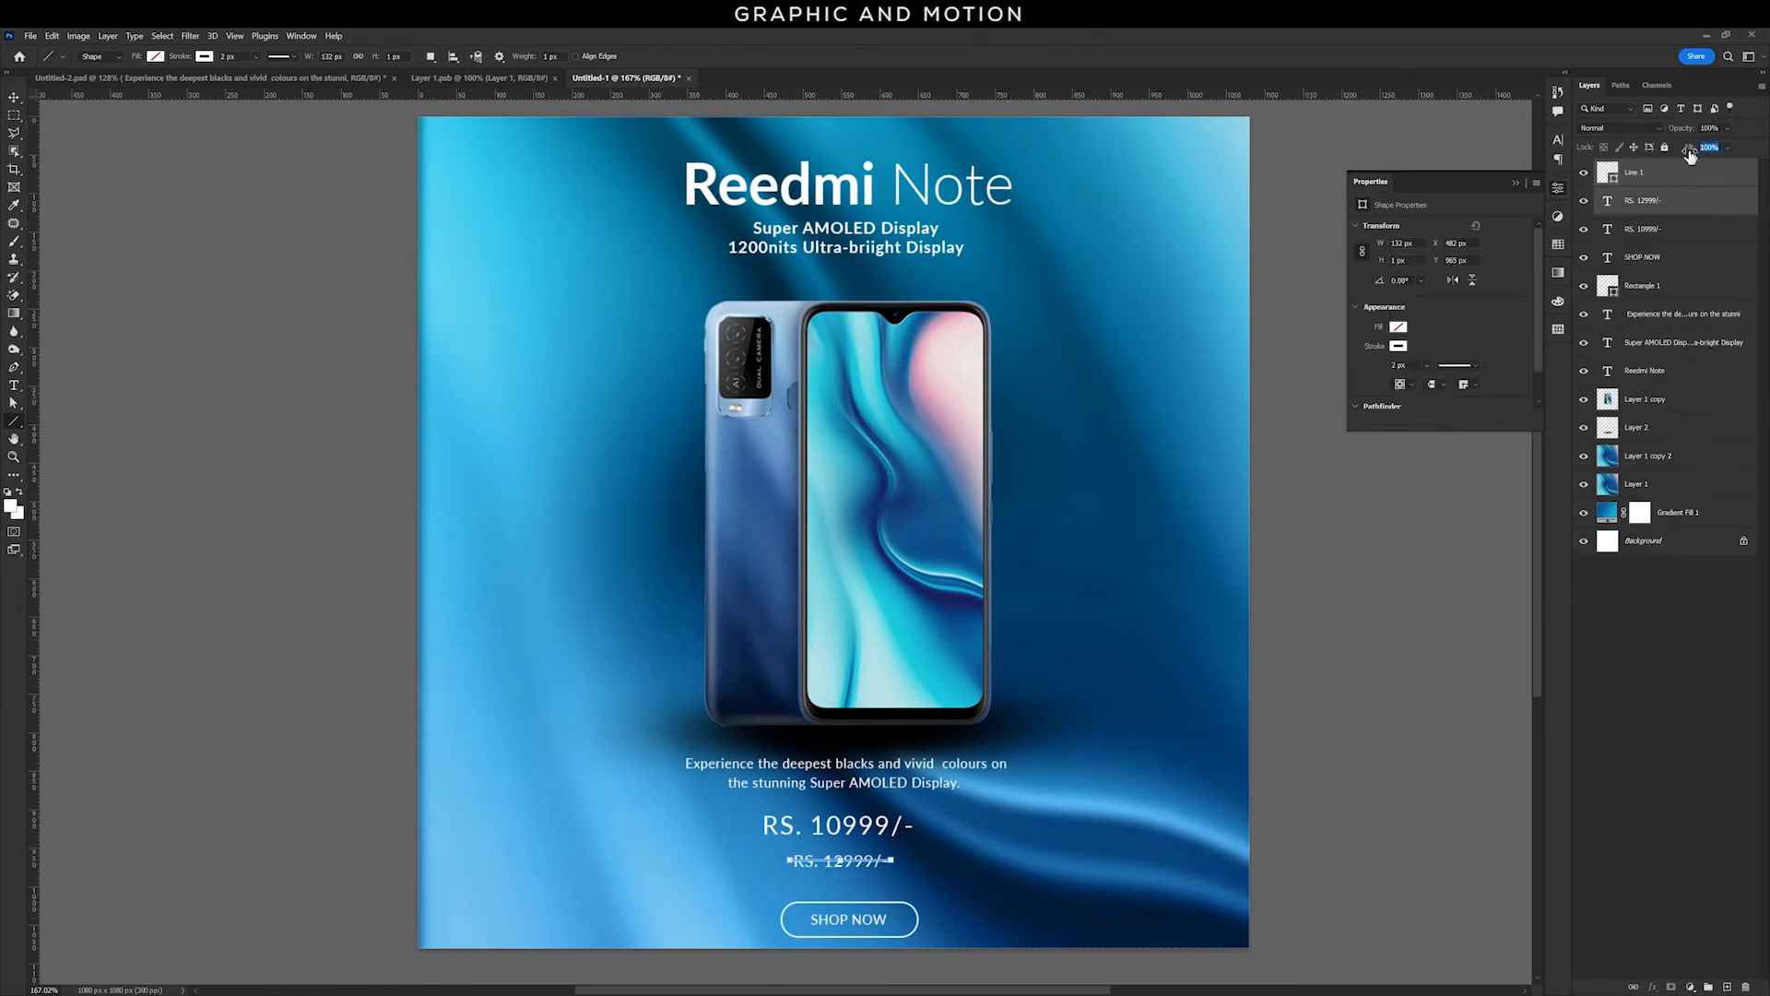
pyautogui.write('50')
pyautogui.click(13, 96)
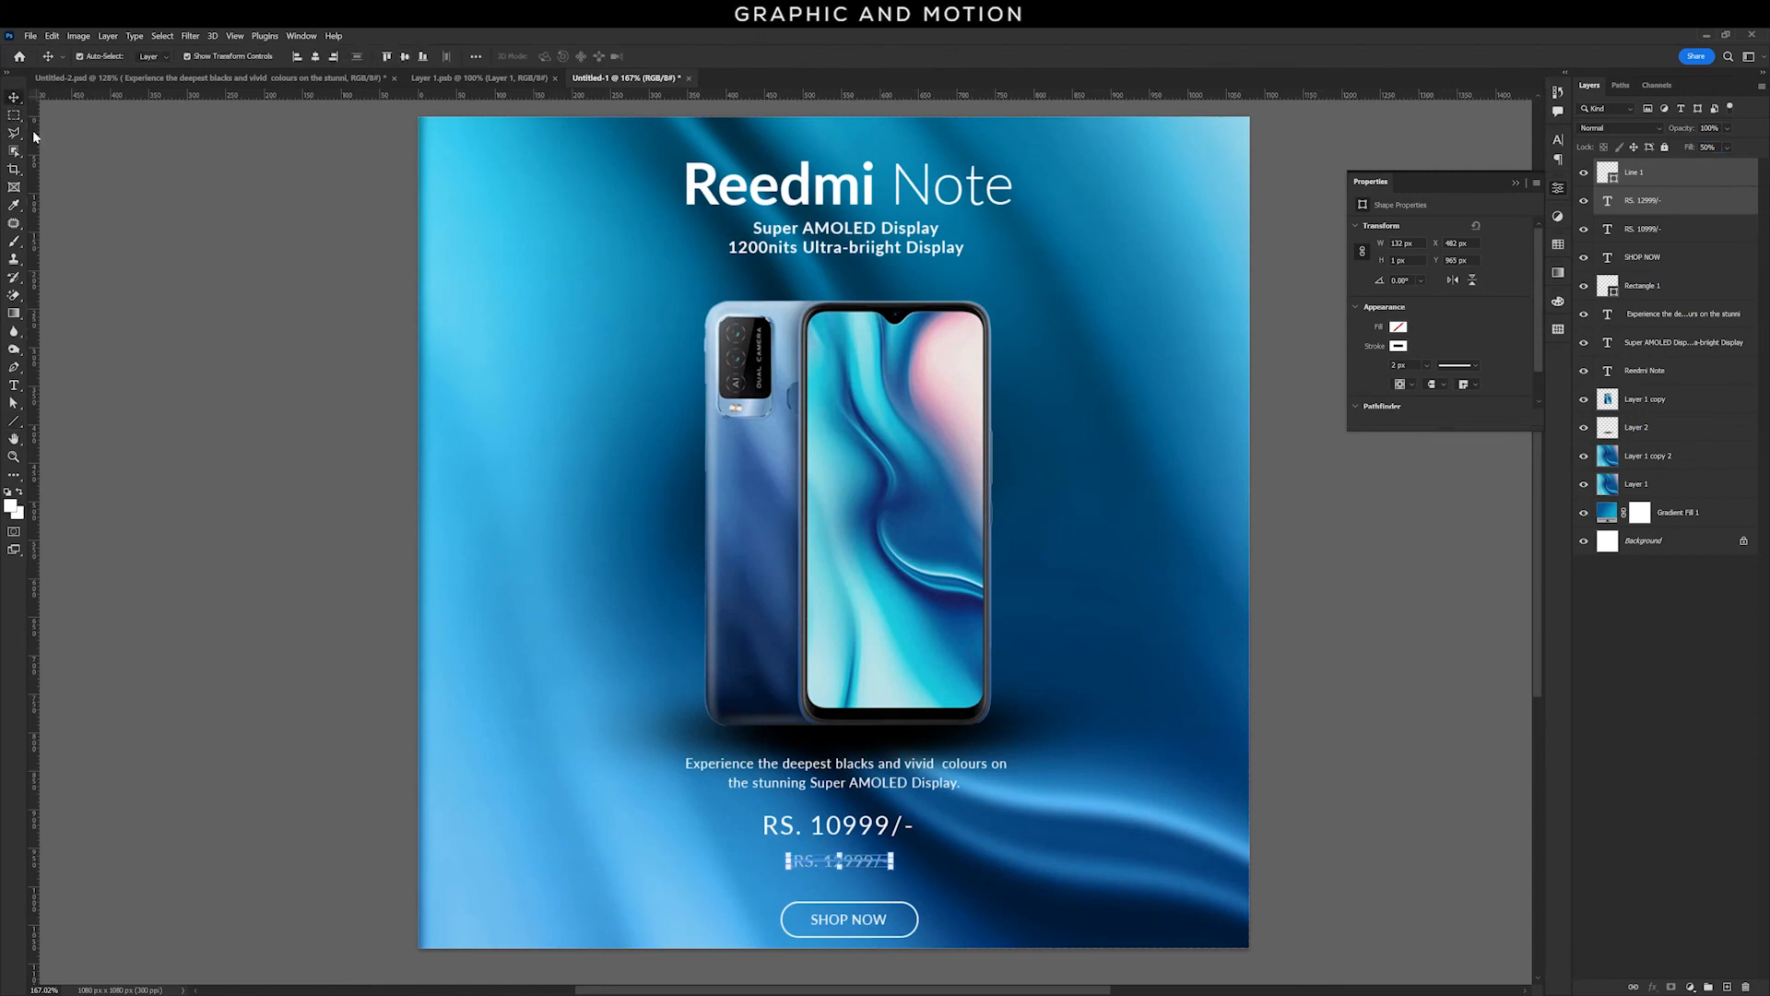
pyautogui.click(353, 590)
pyautogui.click(1516, 186)
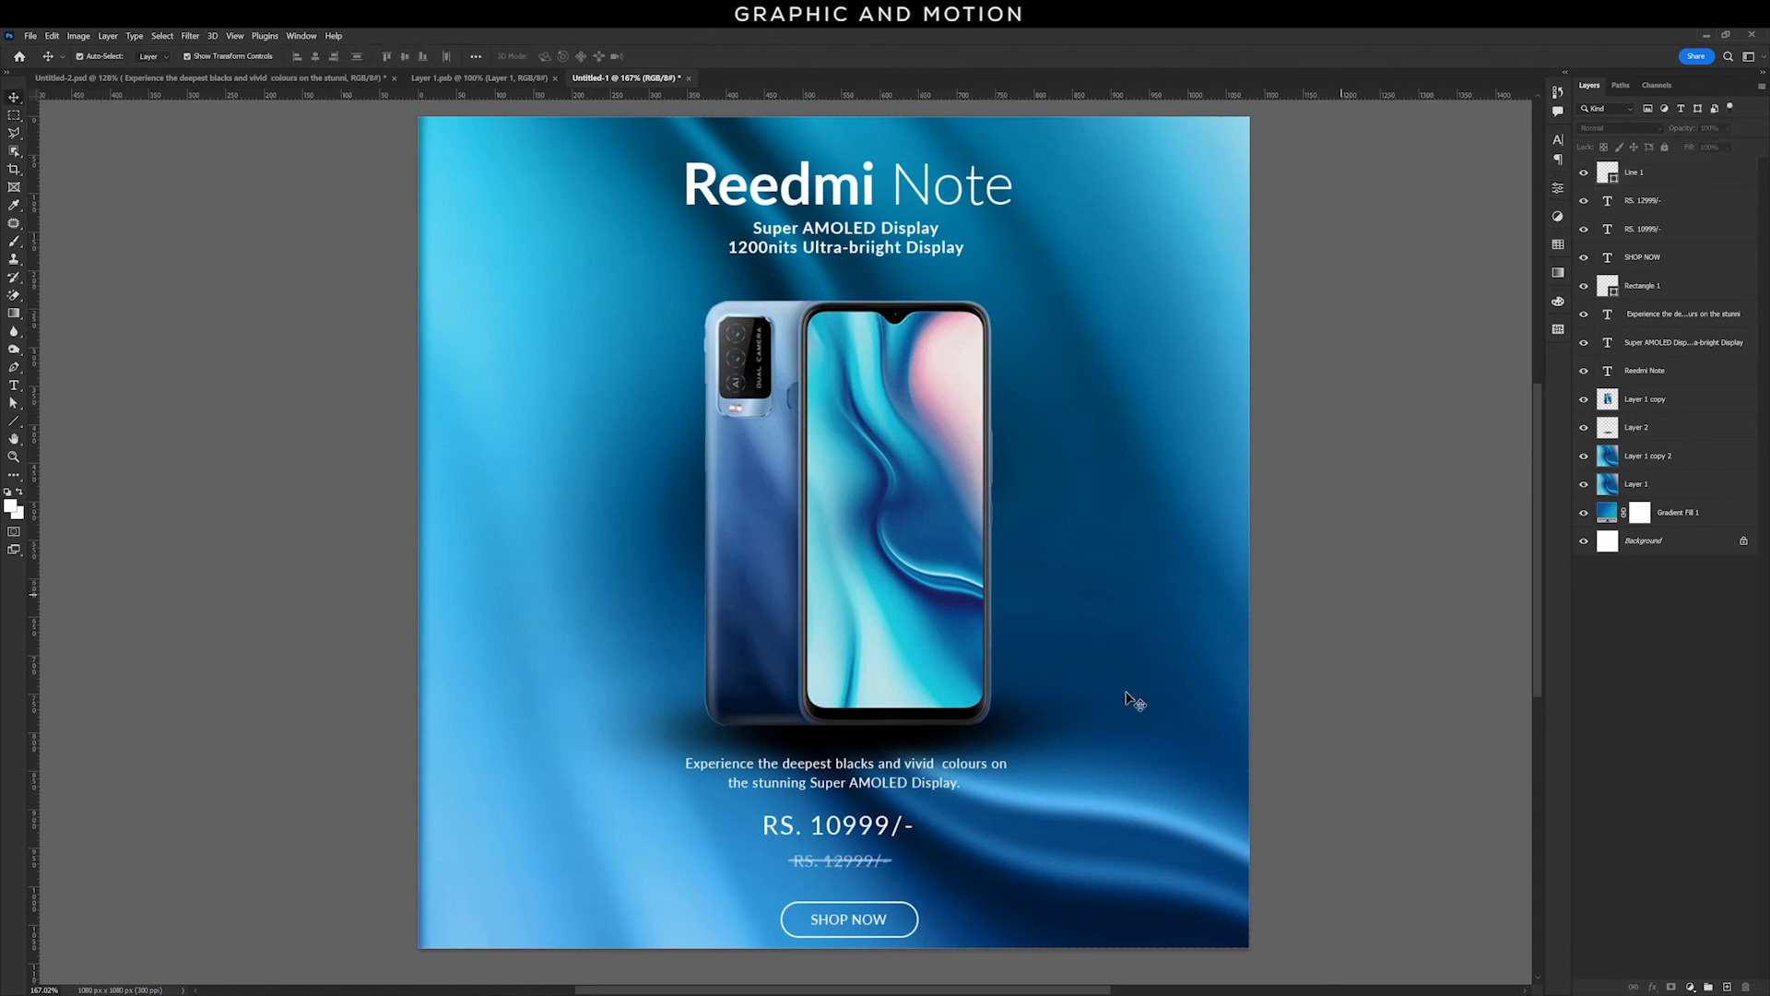
# Step: Nudge the shadow on Layer 2 slightly under the phone and set its blend mode to Multiply
pyautogui.click(968, 754)
pyautogui.moveTo(910, 743); pyautogui.dragTo(916, 737)
pyautogui.click(1620, 128)
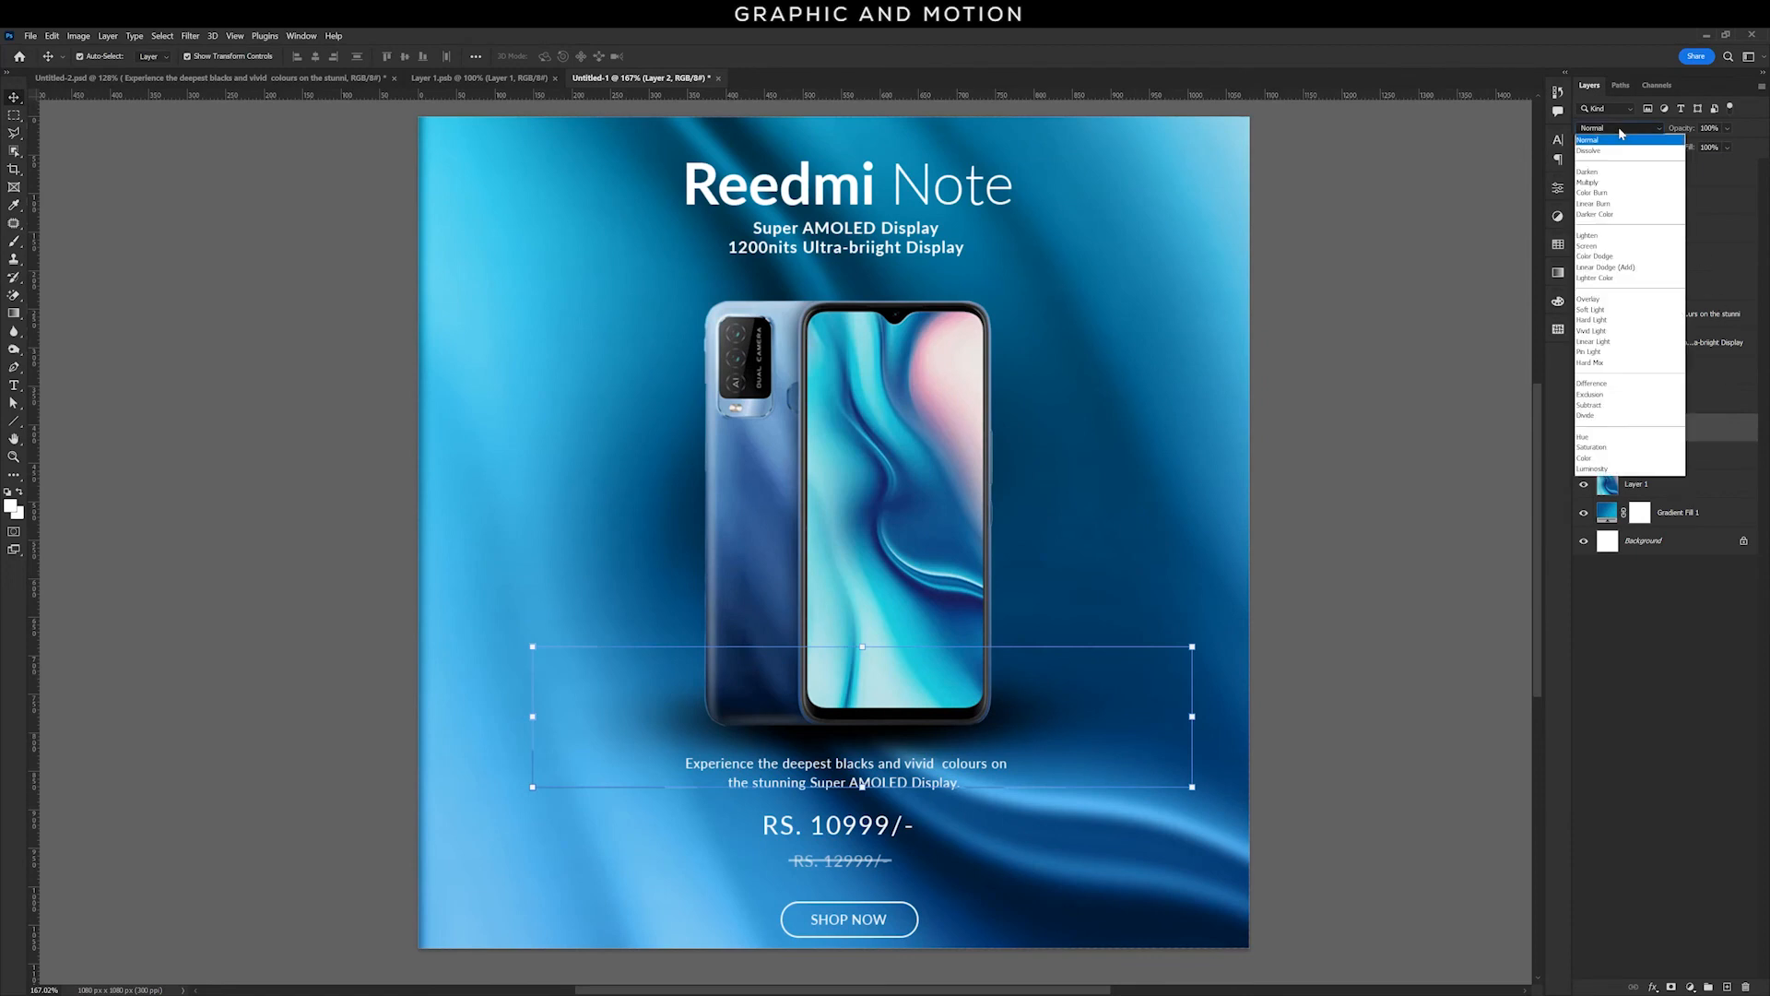
pyautogui.click(1608, 185)
pyautogui.click(1521, 283)
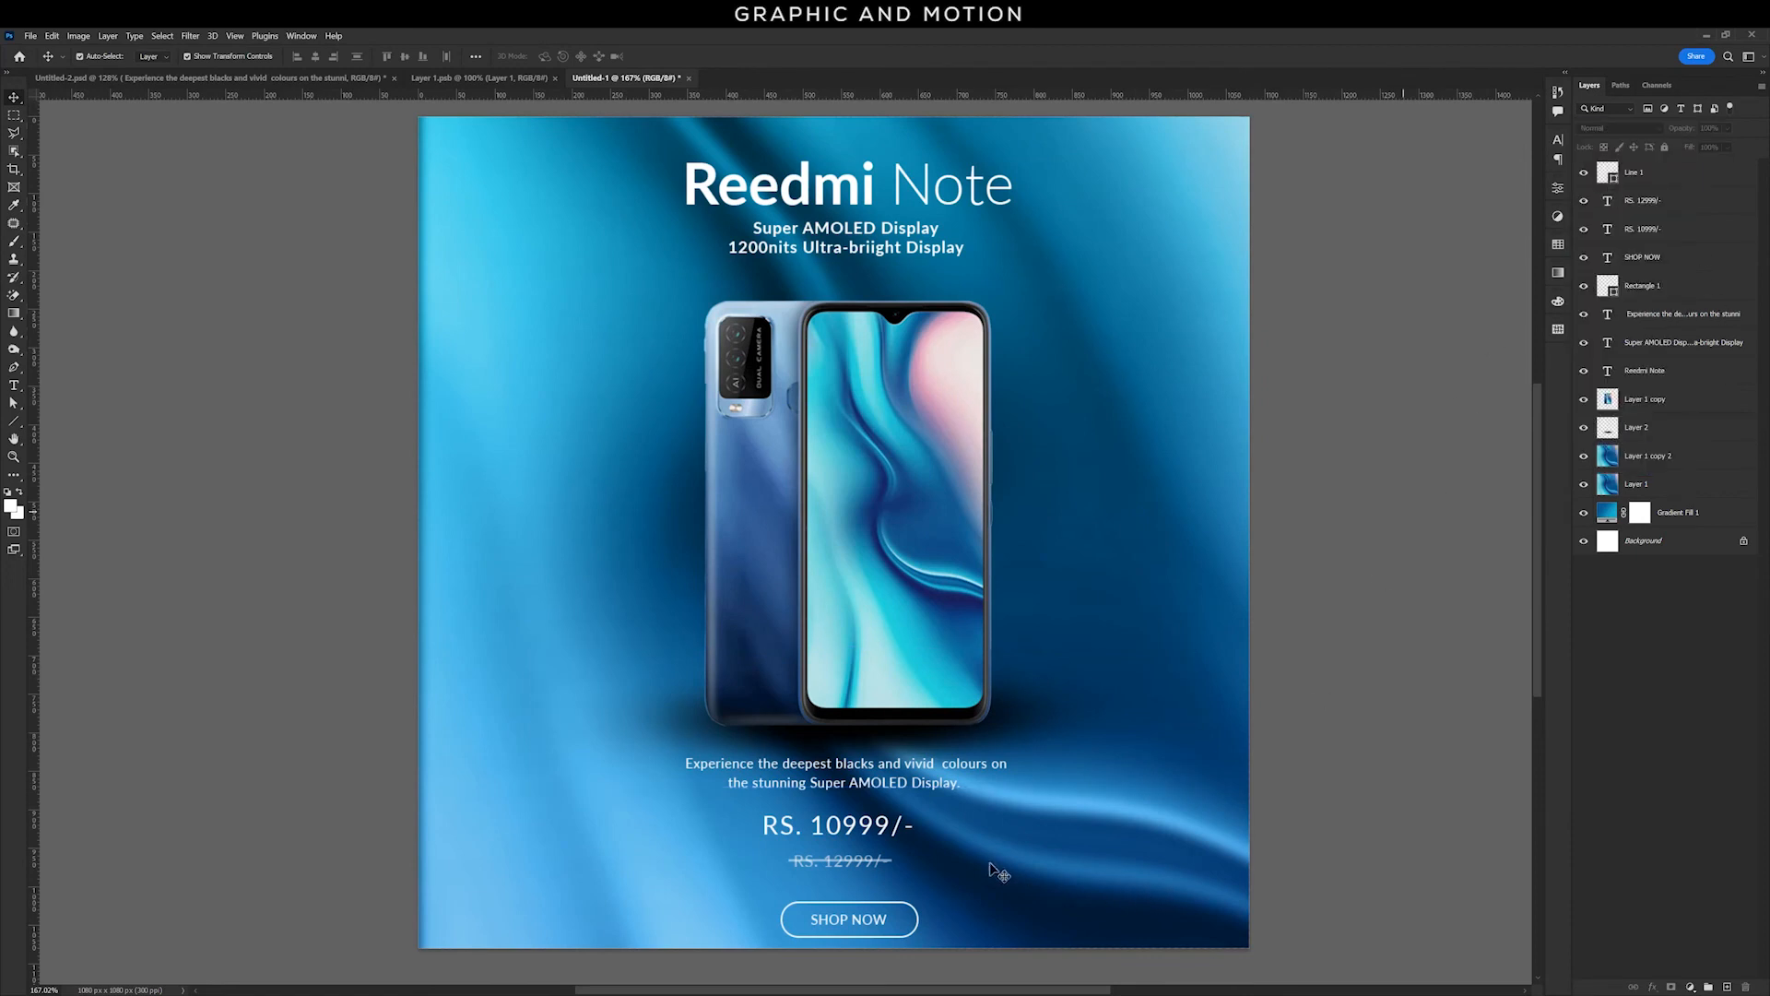
# Step: Nudge the "RS. 10999/-" price sideways to centre it above the struck-through price
pyautogui.click(882, 828)
pyautogui.moveTo(884, 828); pyautogui.dragTo(889, 832)
pyautogui.click(1332, 615)
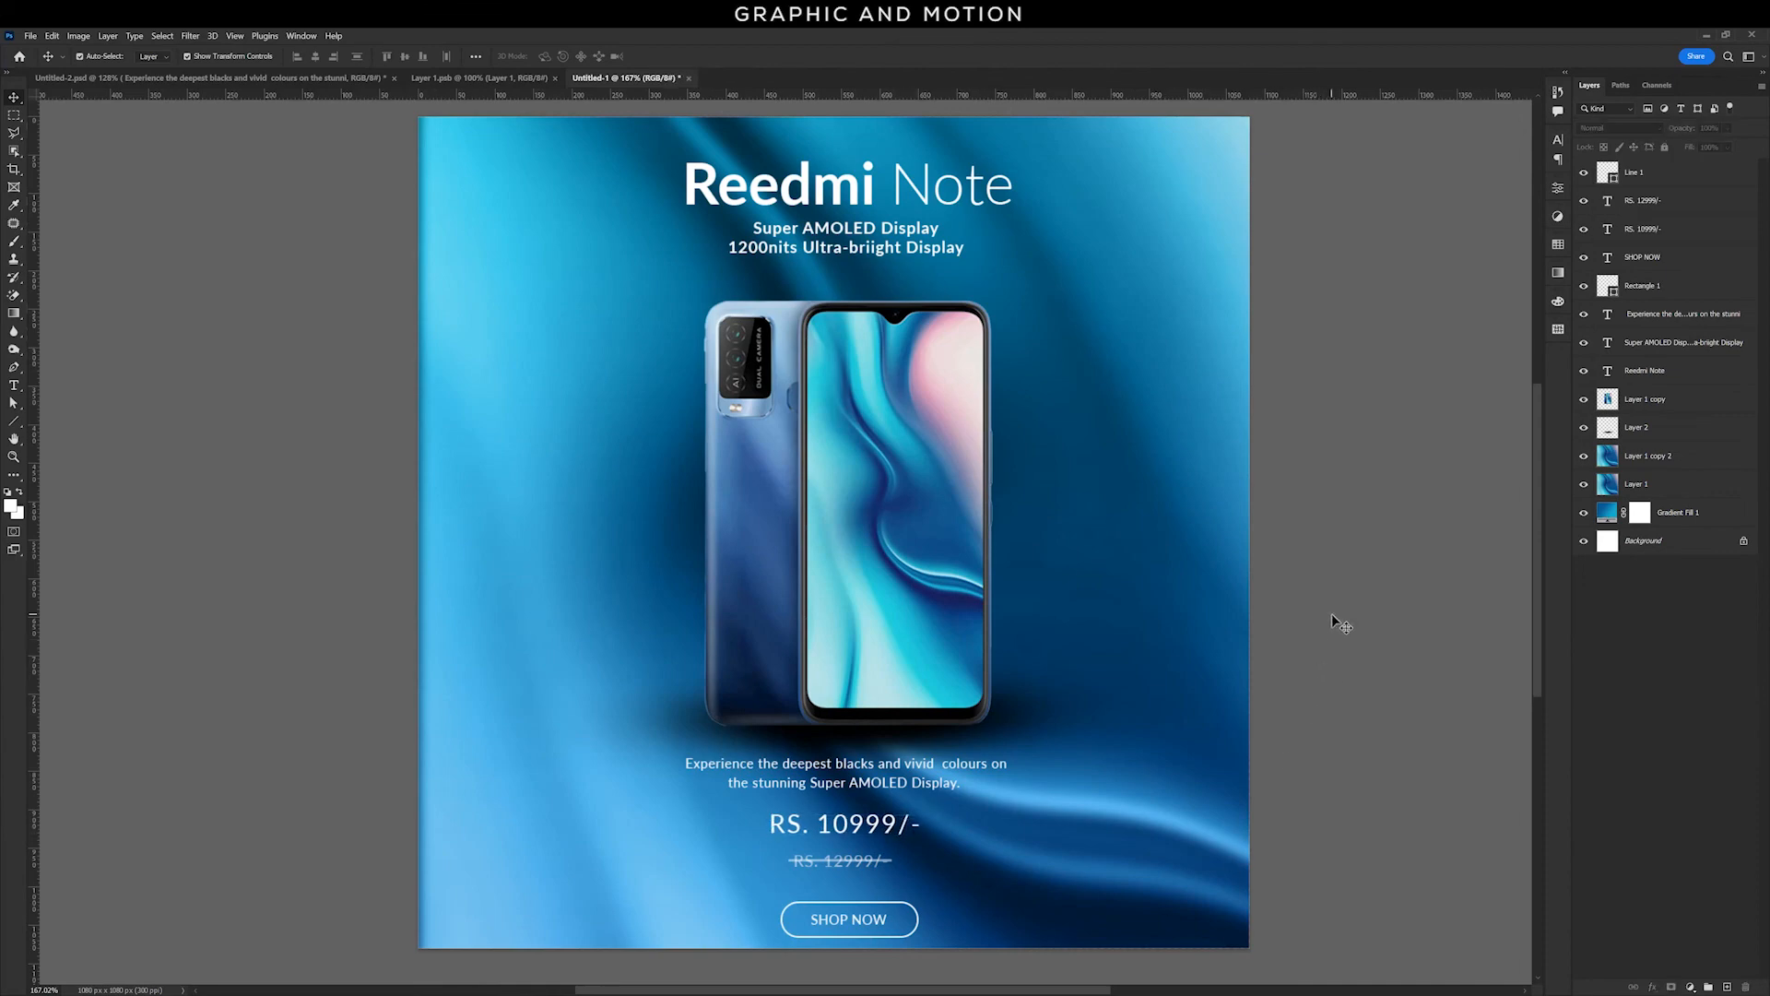